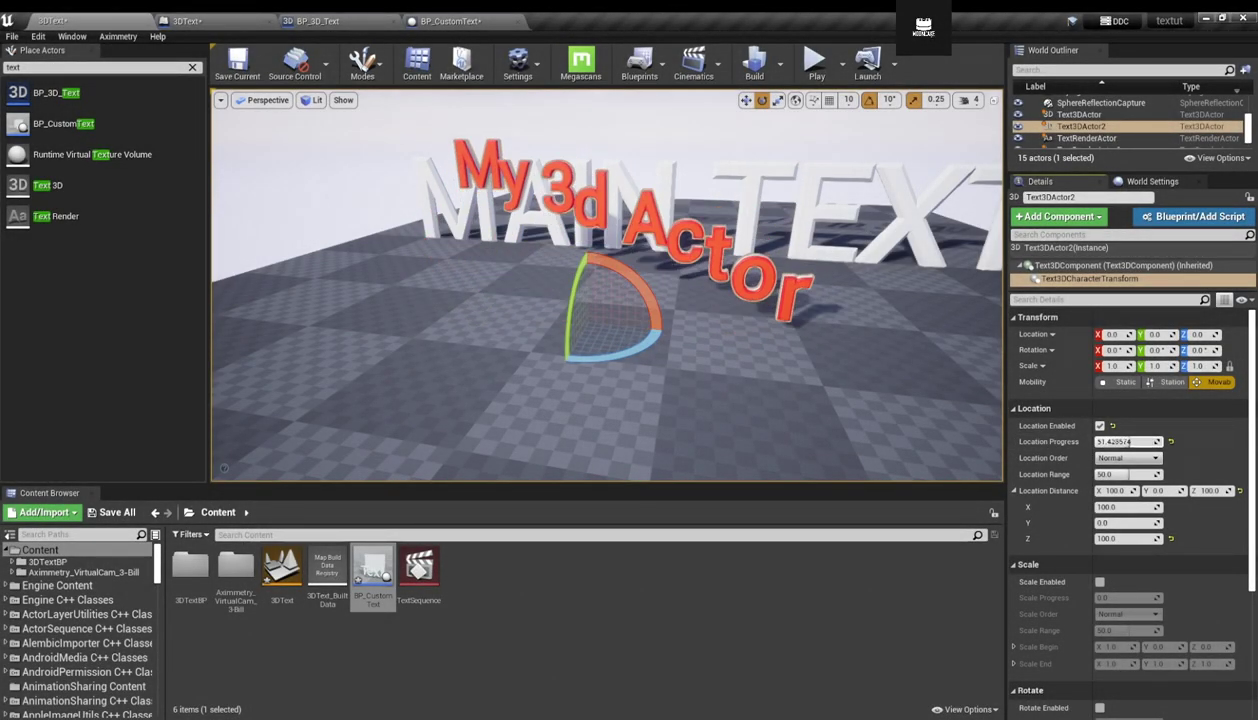
Scrub the Location Progress of the "My 3d Actor" text's character transform down and back up to preview the letter motion.
{"action": "left_click_drag", "start_coordinate": [1129, 442], "coordinate": [1095, 442]}
{"action": "left_click_drag", "start_coordinate": [1097, 442], "coordinate": [1126, 442]}
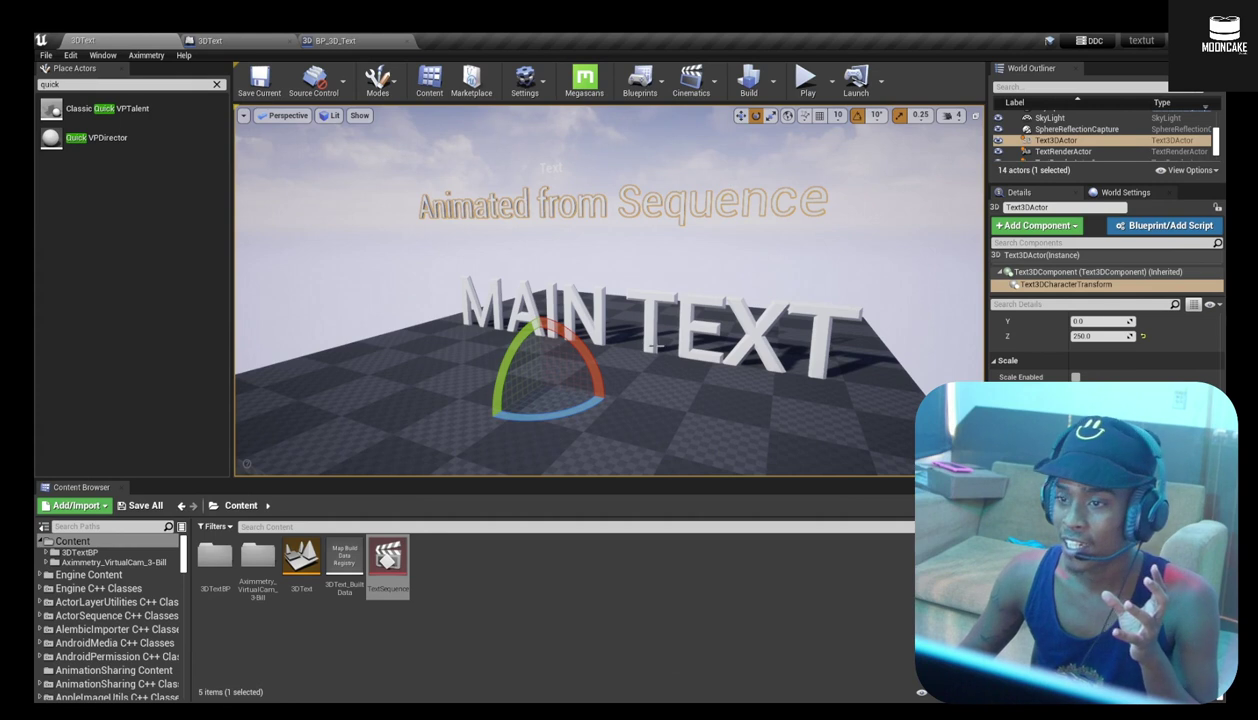
{"action": "right_click_drag", "start_coordinate": [655, 346], "coordinate": [705, 357]}
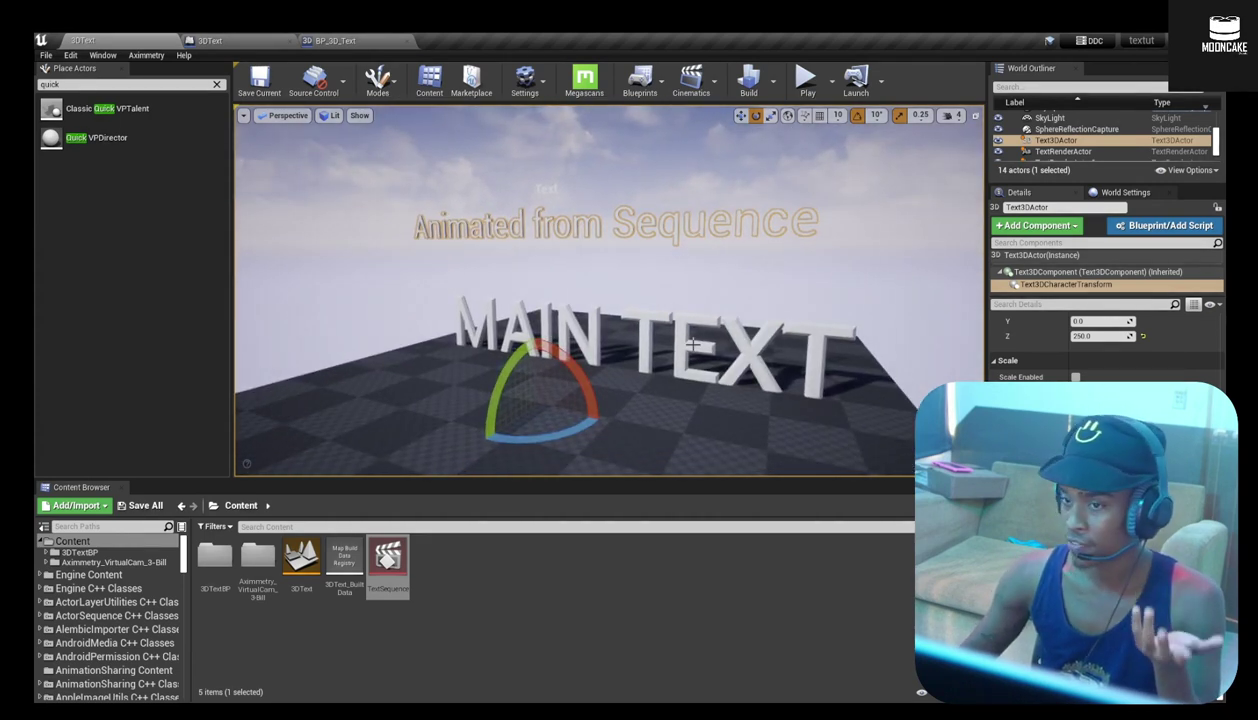
{"action": "scroll", "coordinate": [1015, 350], "scroll_direction": "up", "scroll_amount": 2}
{"action": "left_click", "coordinate": [832, 345]}
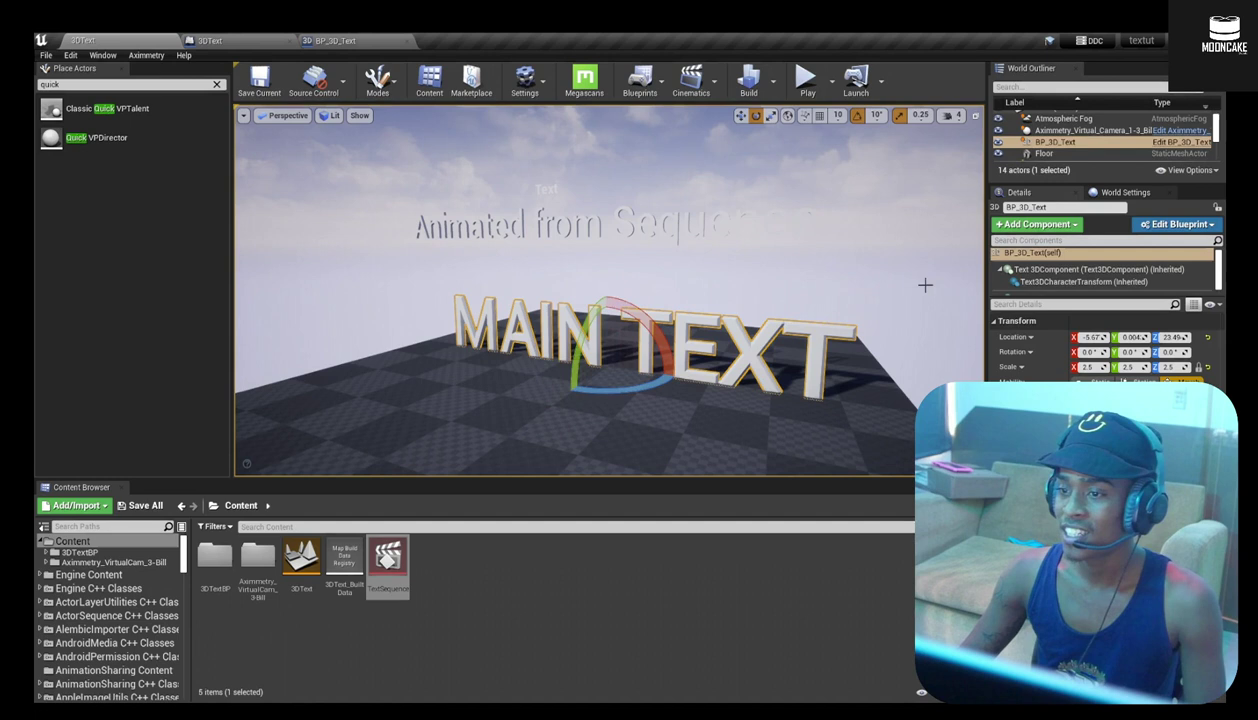
{"action": "right_click_drag", "start_coordinate": [604, 322], "coordinate": [590, 298]}
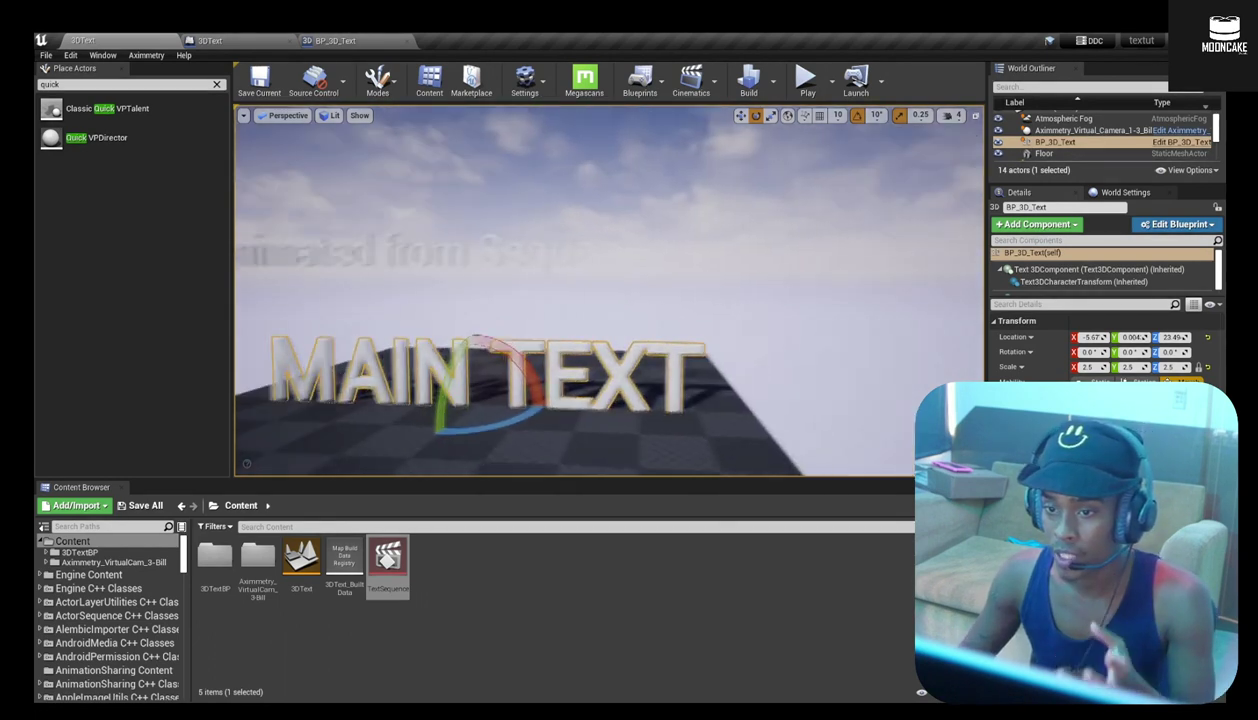
{"action": "right_click_drag", "start_coordinate": [664, 254], "coordinate": [617, 212]}
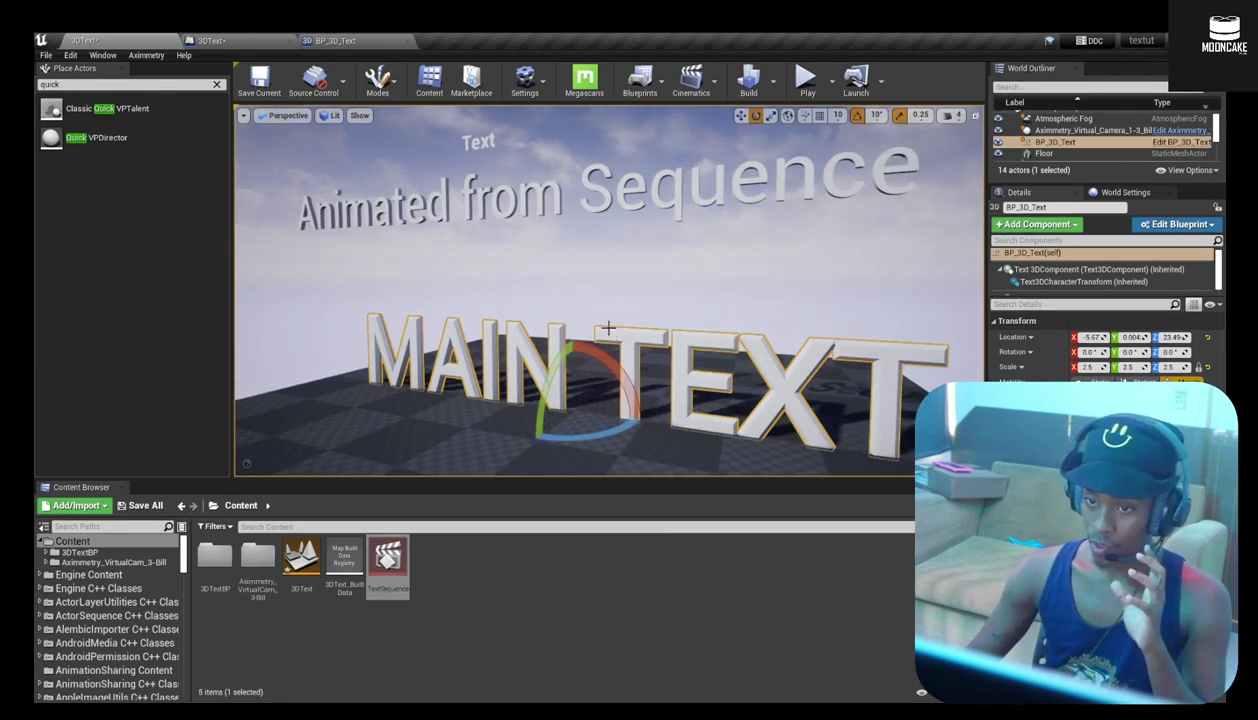
Search the project's plugins for "text 3d" and check that the Text 3D plugin is enabled.
{"action": "left_click", "coordinate": [69, 55]}
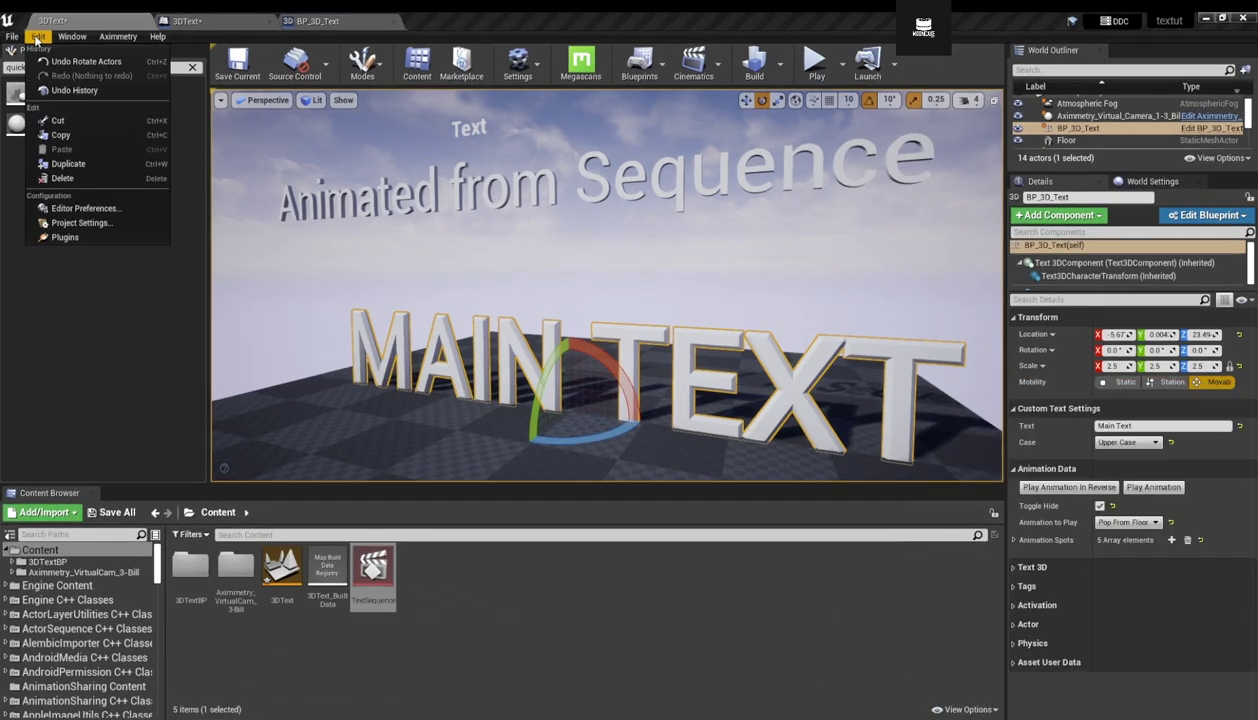
{"action": "left_click", "coordinate": [37, 40]}
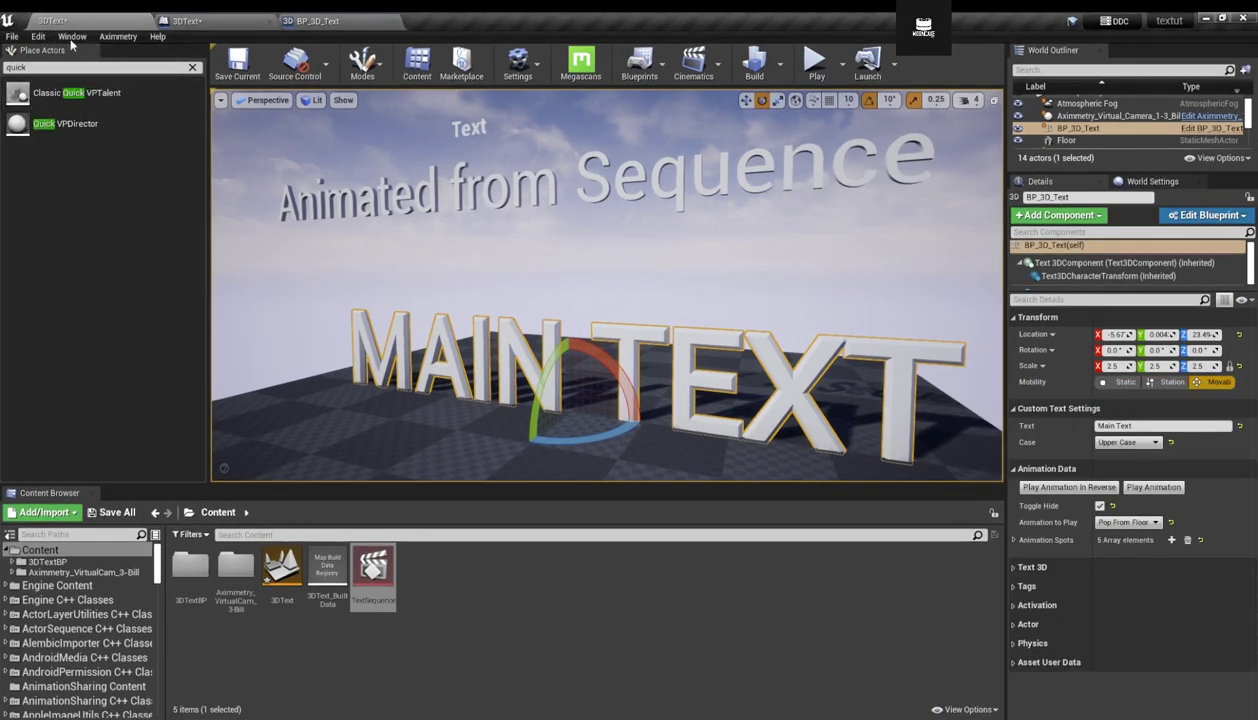
{"action": "left_click", "coordinate": [40, 39]}
{"action": "left_click", "coordinate": [66, 238]}
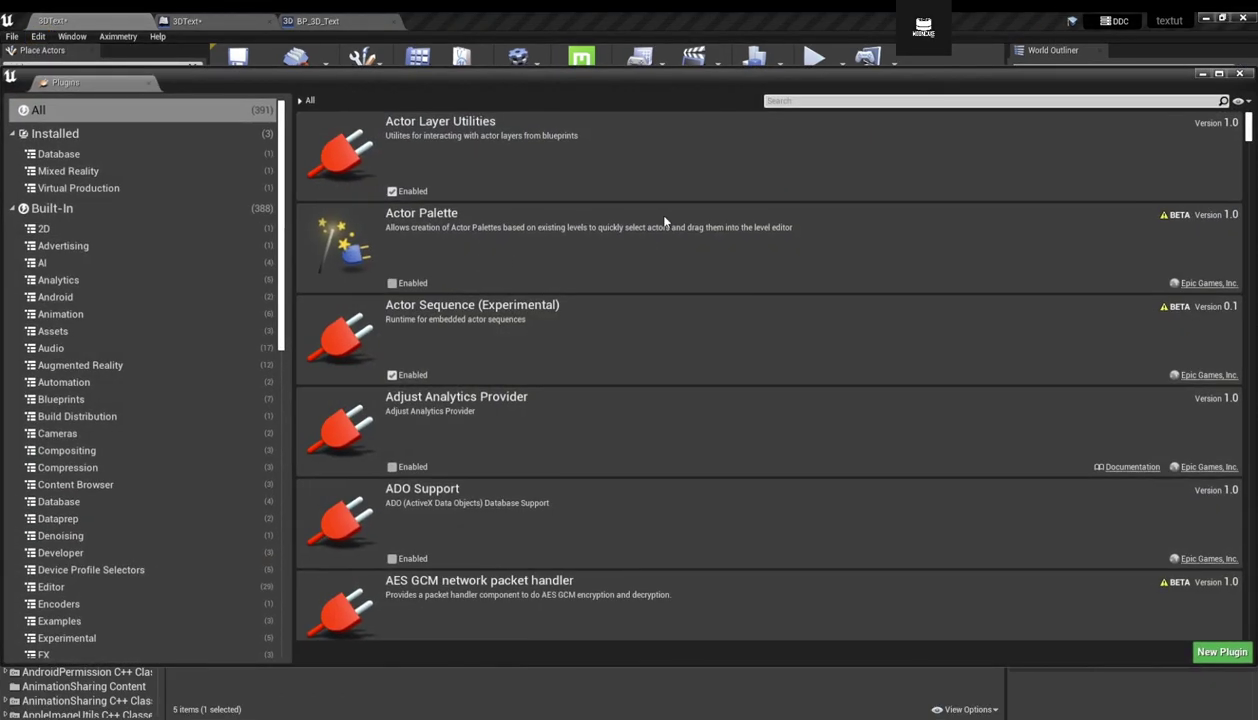
{"action": "left_click", "coordinate": [878, 99]}
{"action": "type", "text": "text 3d"}
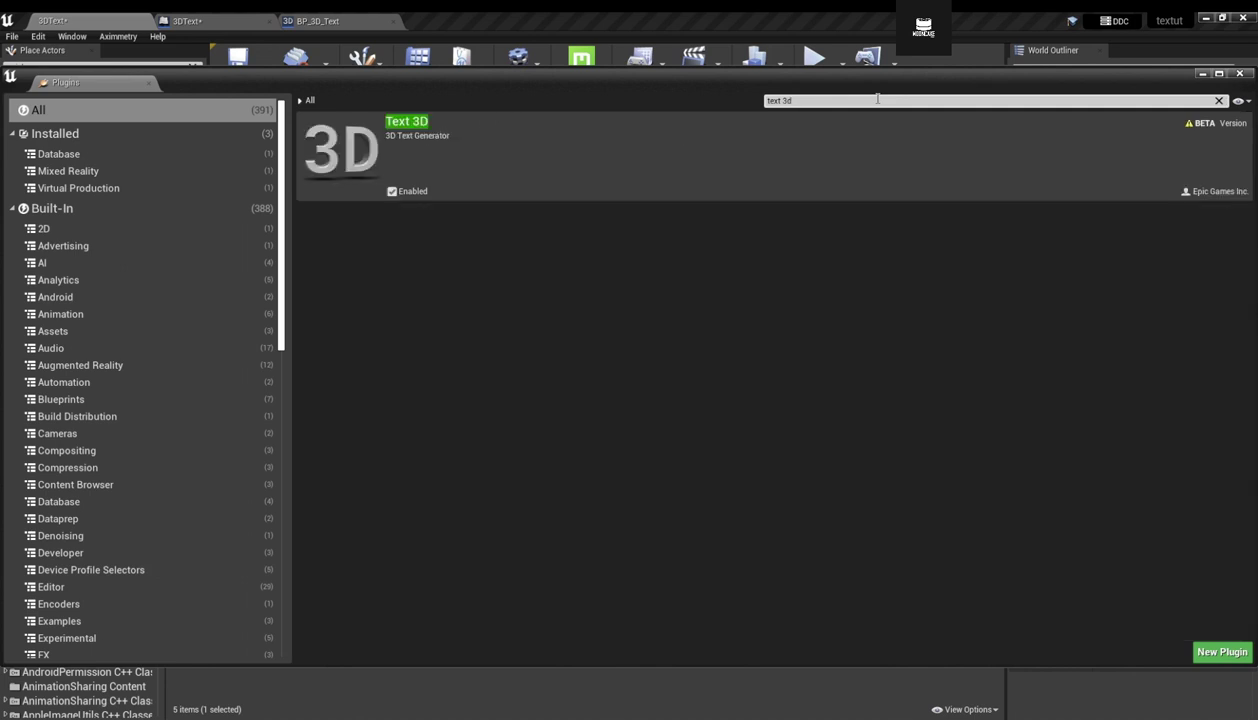
{"action": "left_click", "coordinate": [1239, 75]}
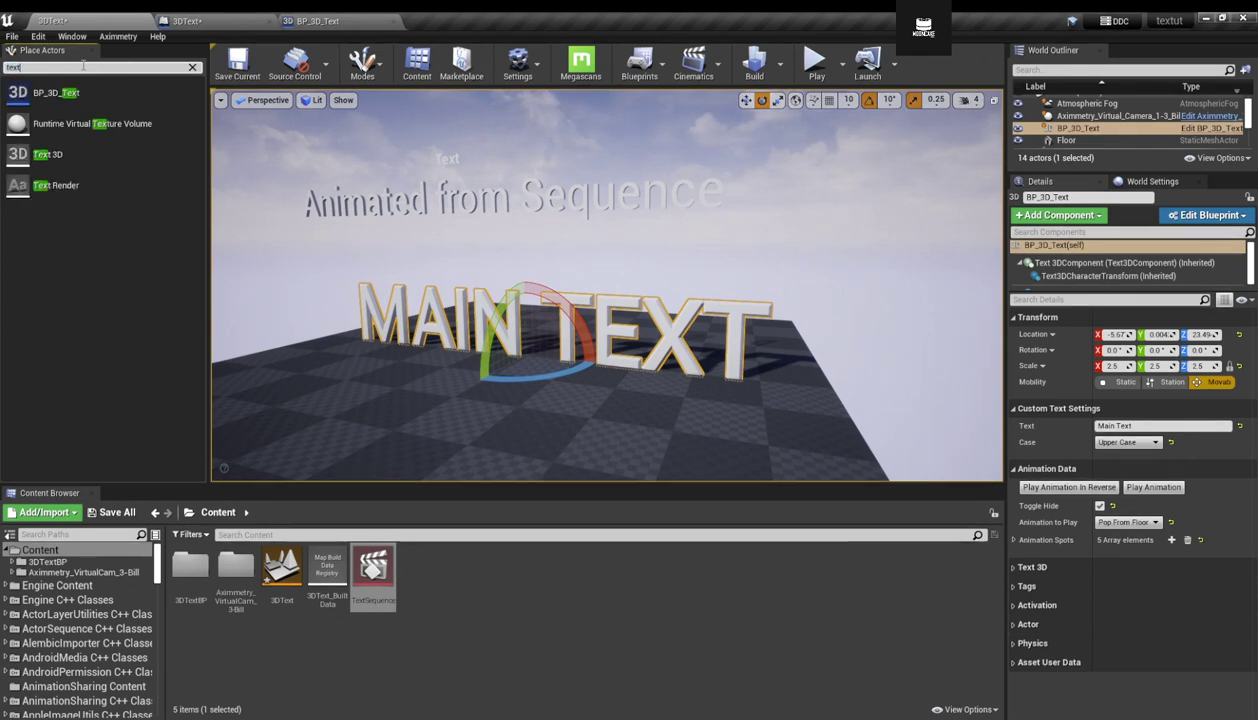
Place a Text 3D actor on the floor in front of the main text and set its text to "My 3d Actor".
{"action": "left_click_drag", "start_coordinate": [45, 155], "coordinate": [392, 403]}
{"action": "right_click_drag", "start_coordinate": [584, 393], "coordinate": [576, 438]}
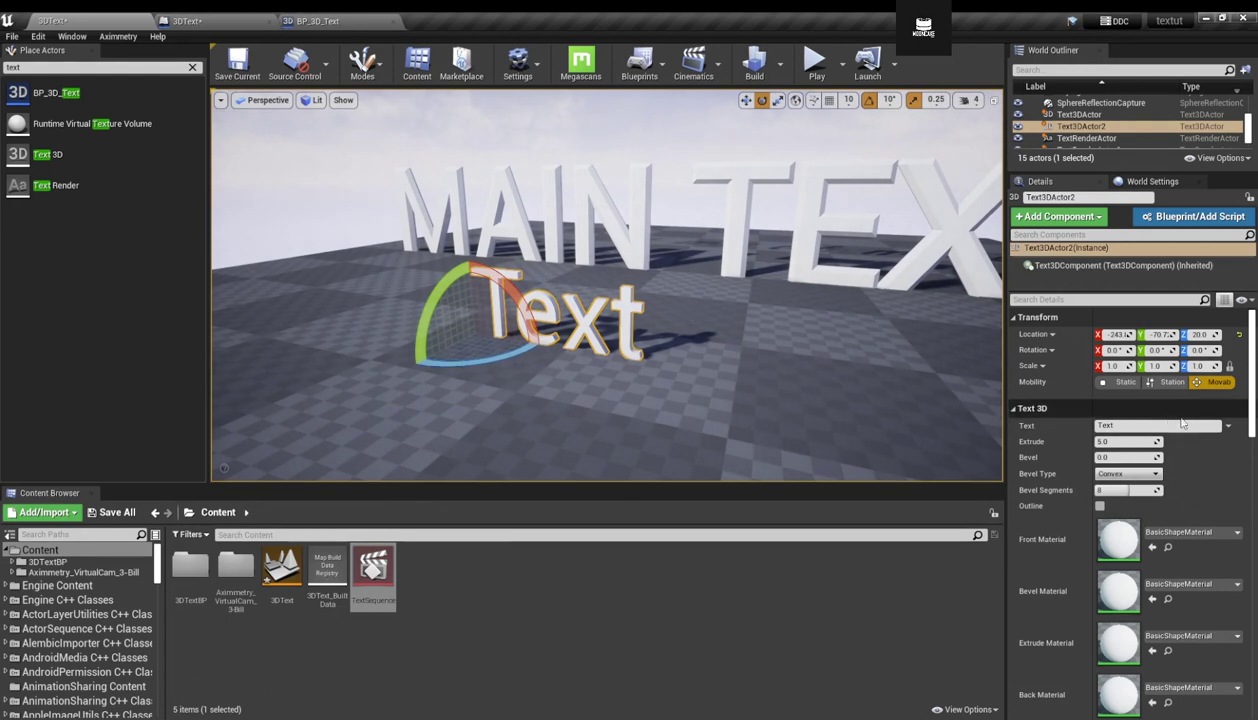
{"action": "left_click", "coordinate": [1135, 426]}
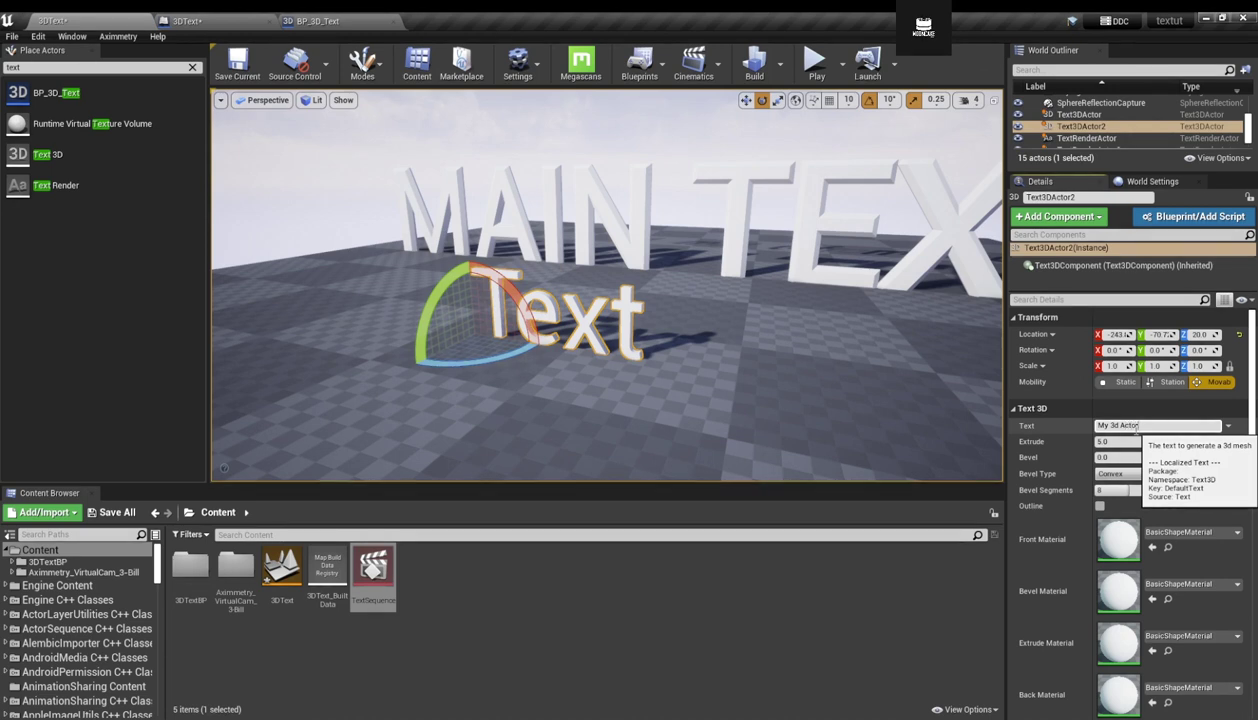
{"action": "type", "text": "My 3d Actor"}
{"action": "key", "text": "Return"}
{"action": "key", "text": "f"}
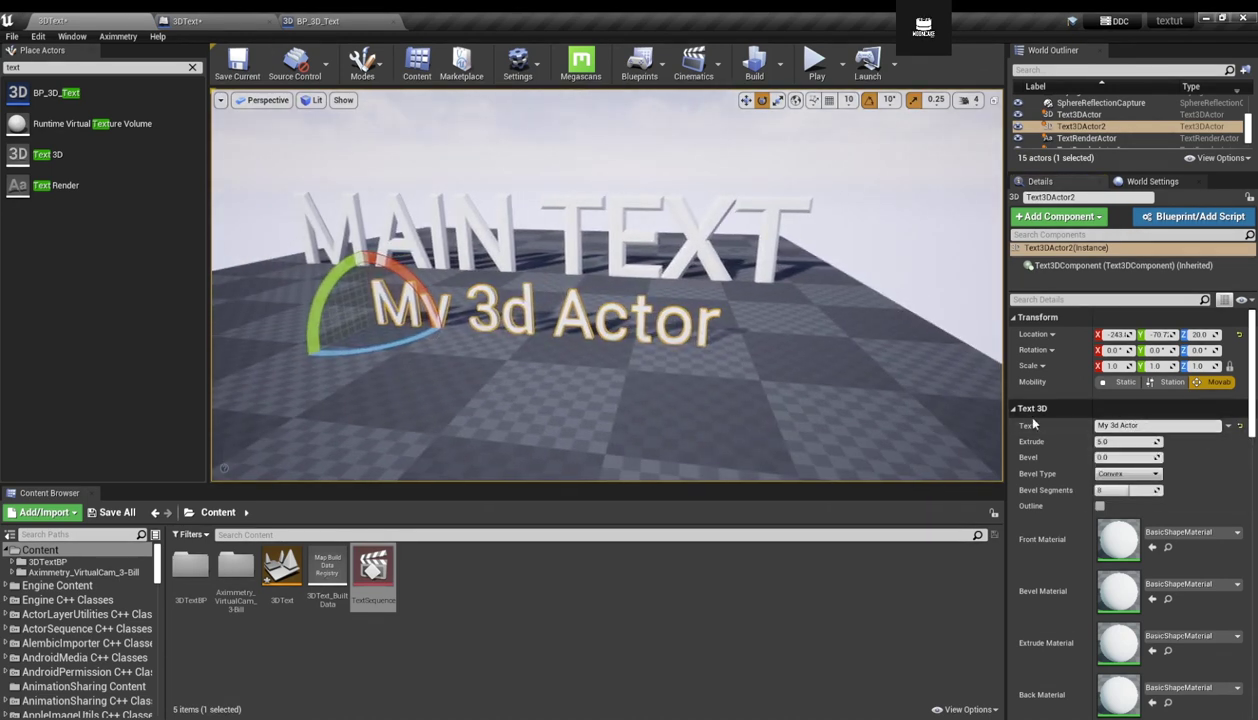
Set the new text's Extrude to 10, try 50, and set it back to 10.
{"action": "right_click_drag", "start_coordinate": [532, 379], "coordinate": [500, 388]}
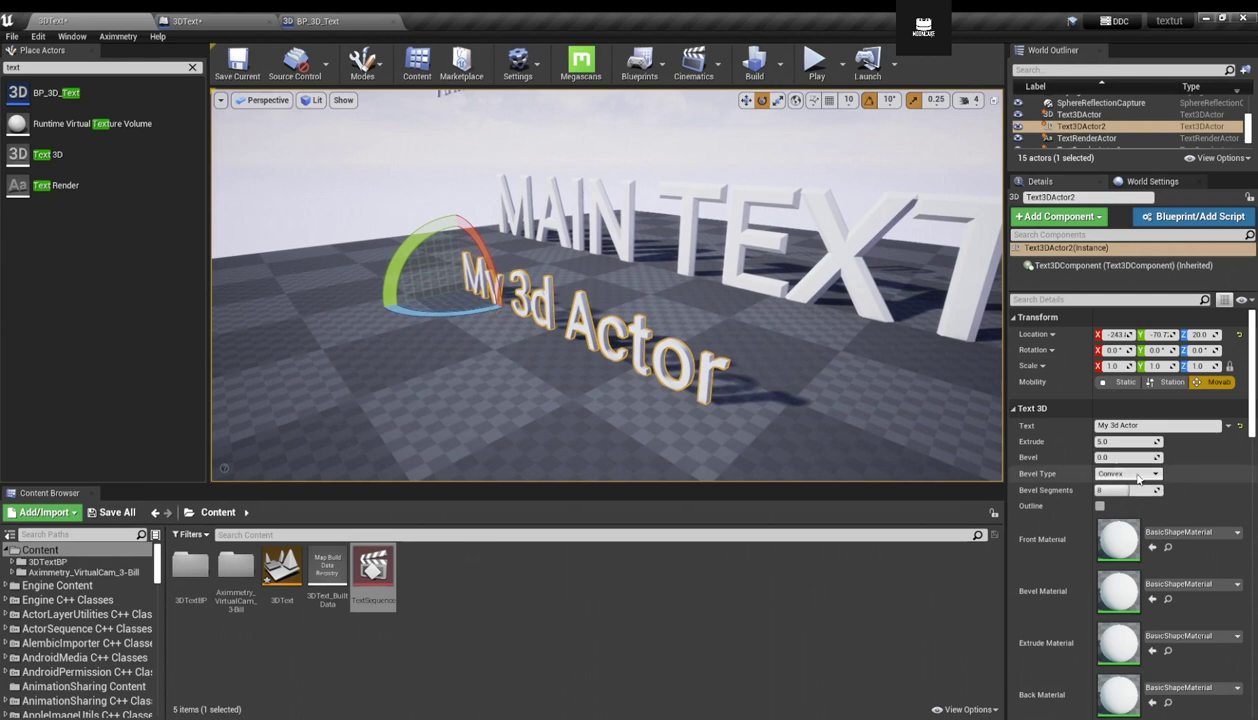
{"action": "left_click", "coordinate": [1128, 440]}
{"action": "type", "text": "10"}
{"action": "key", "text": "Return"}
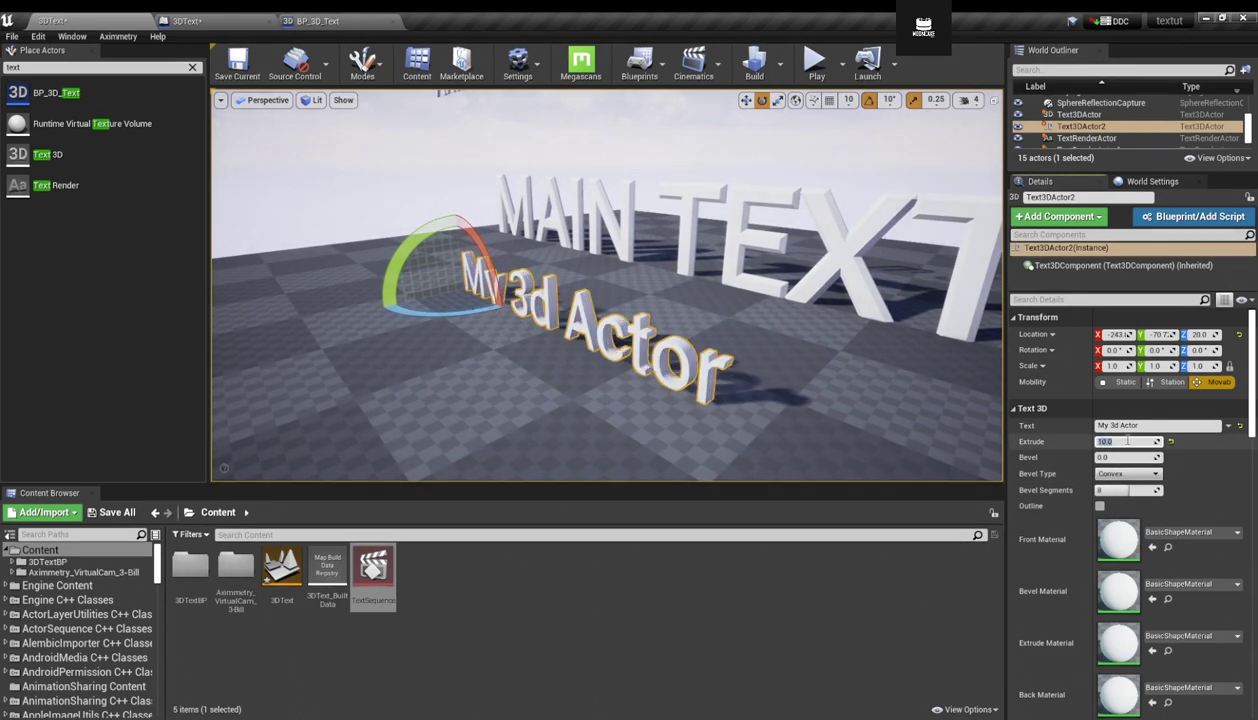
{"action": "type", "text": "50"}
{"action": "key", "text": "Return"}
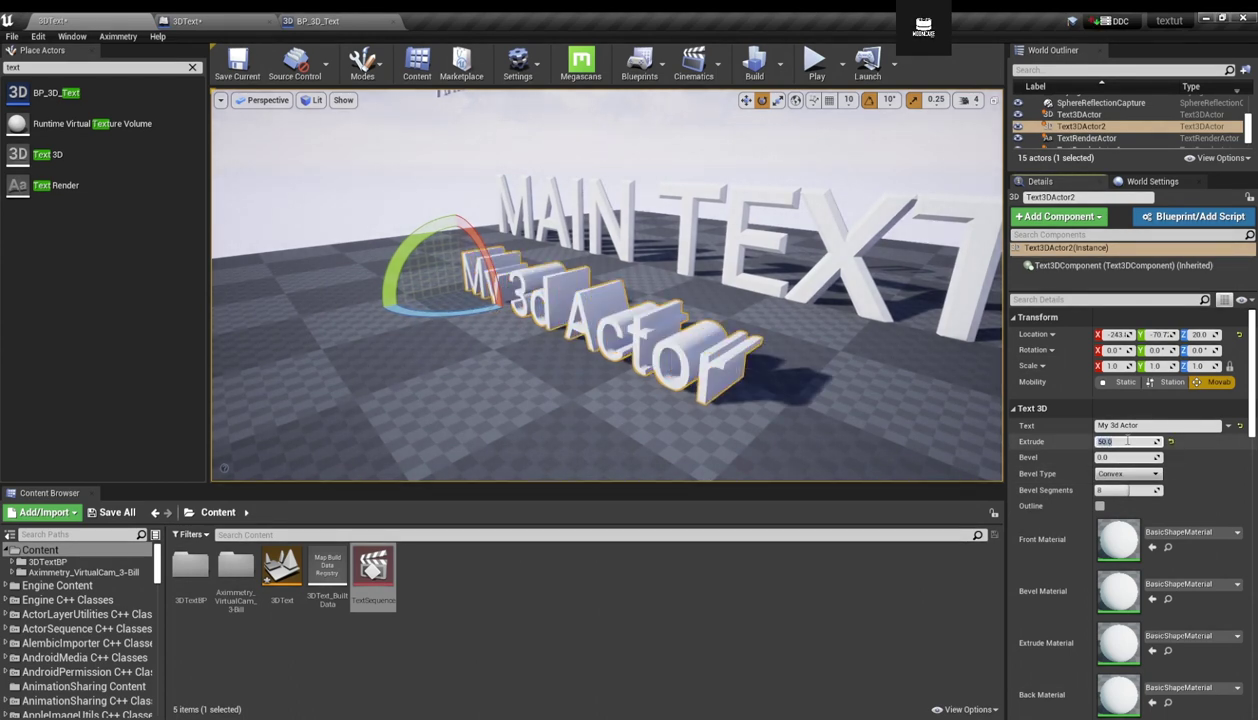
{"action": "type", "text": "10"}
{"action": "key", "text": "Return"}
Set the Bevel of the "My 3d Actor" text to 2 and inspect its rounded edges up close.
{"action": "left_click", "coordinate": [1105, 457]}
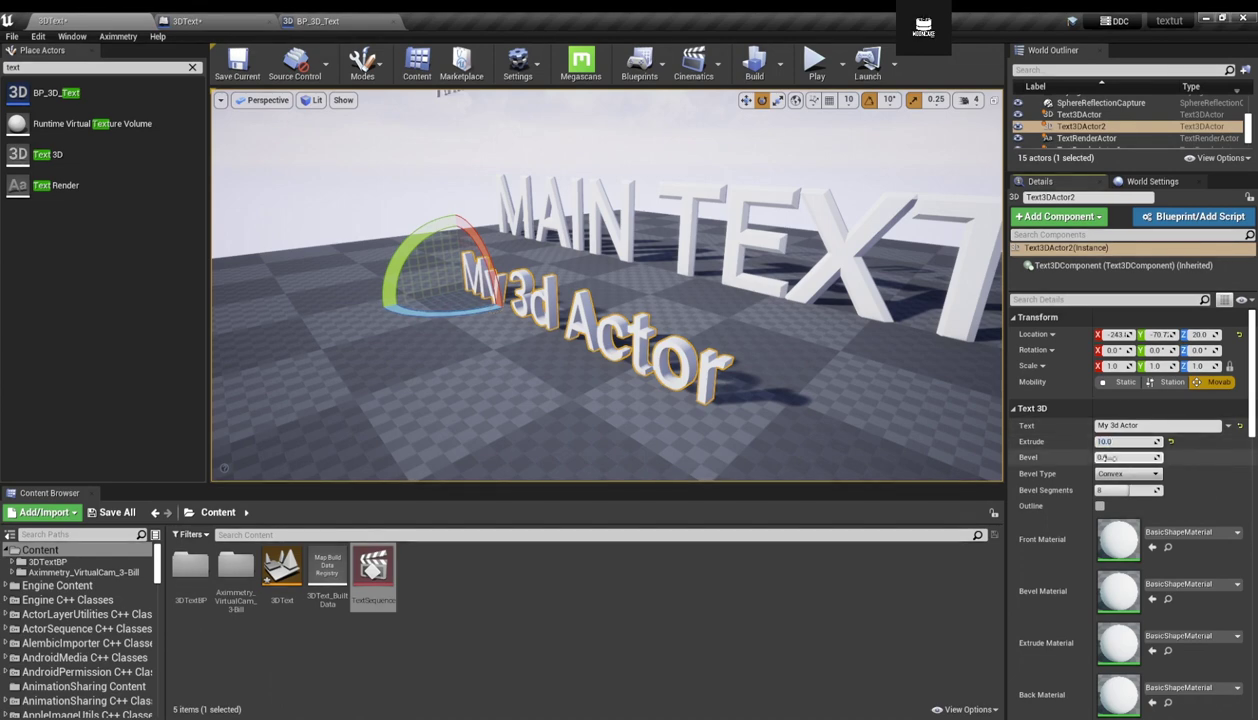
{"action": "type", "text": "2"}
{"action": "key", "text": "Return"}
{"action": "mouse_move", "coordinate": [790, 390]}
{"action": "right_mouse_down"}
{"action": "mouse_move", "coordinate": [815, 390]}
{"action": "mouse_move", "coordinate": [830, 410]}
{"action": "mouse_move", "coordinate": [895, 383]}
{"action": "mouse_move", "coordinate": [770, 375]}
{"action": "mouse_move", "coordinate": [804, 391]}
{"action": "right_mouse_up"}
{"action": "key", "text": "w"}
{"action": "key", "text": "s"}
{"action": "key", "text": "e"}
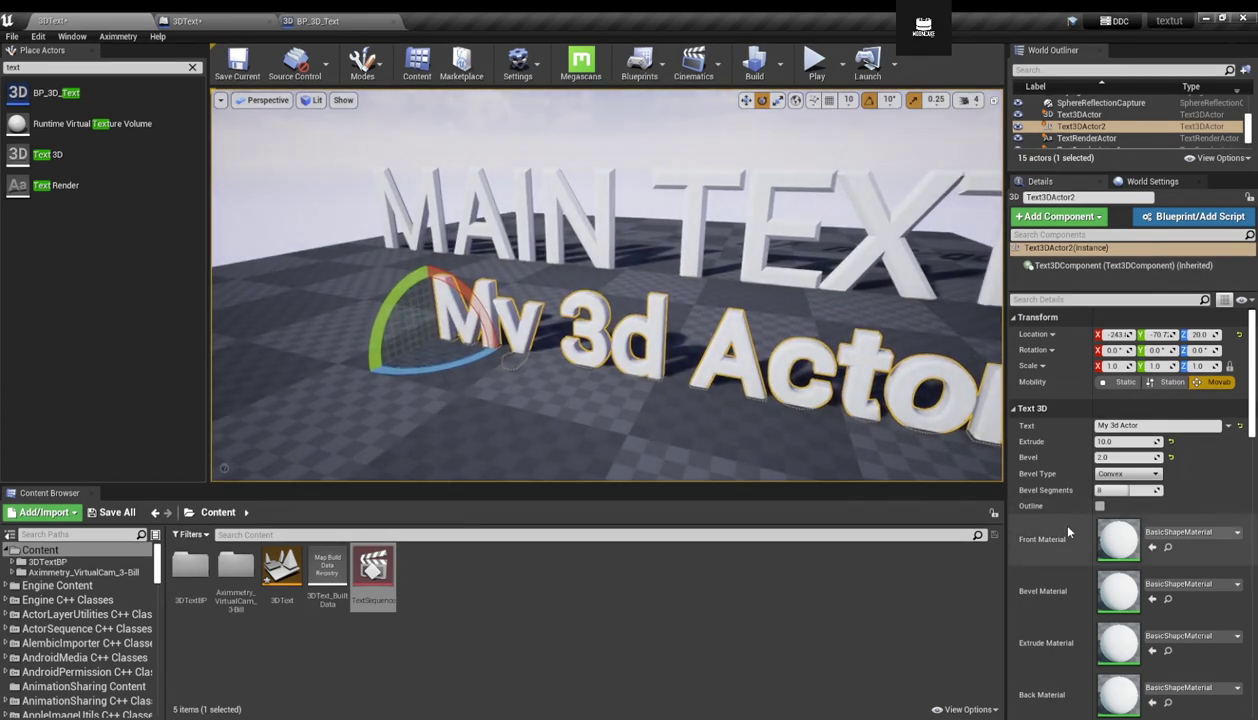
Try the Outline option on the "My 3d Actor" text and turn it off again.
{"action": "left_click", "coordinate": [1101, 506]}
{"action": "right_click_drag", "start_coordinate": [600, 300], "coordinate": [650, 288]}
{"action": "key", "text": "a"}
{"action": "mouse_move", "coordinate": [679, 362]}
{"action": "right_mouse_down"}
{"action": "mouse_move", "coordinate": [735, 345]}
{"action": "mouse_move", "coordinate": [690, 345]}
{"action": "mouse_move", "coordinate": [679, 362]}
{"action": "right_mouse_up"}
{"action": "key", "text": "s"}
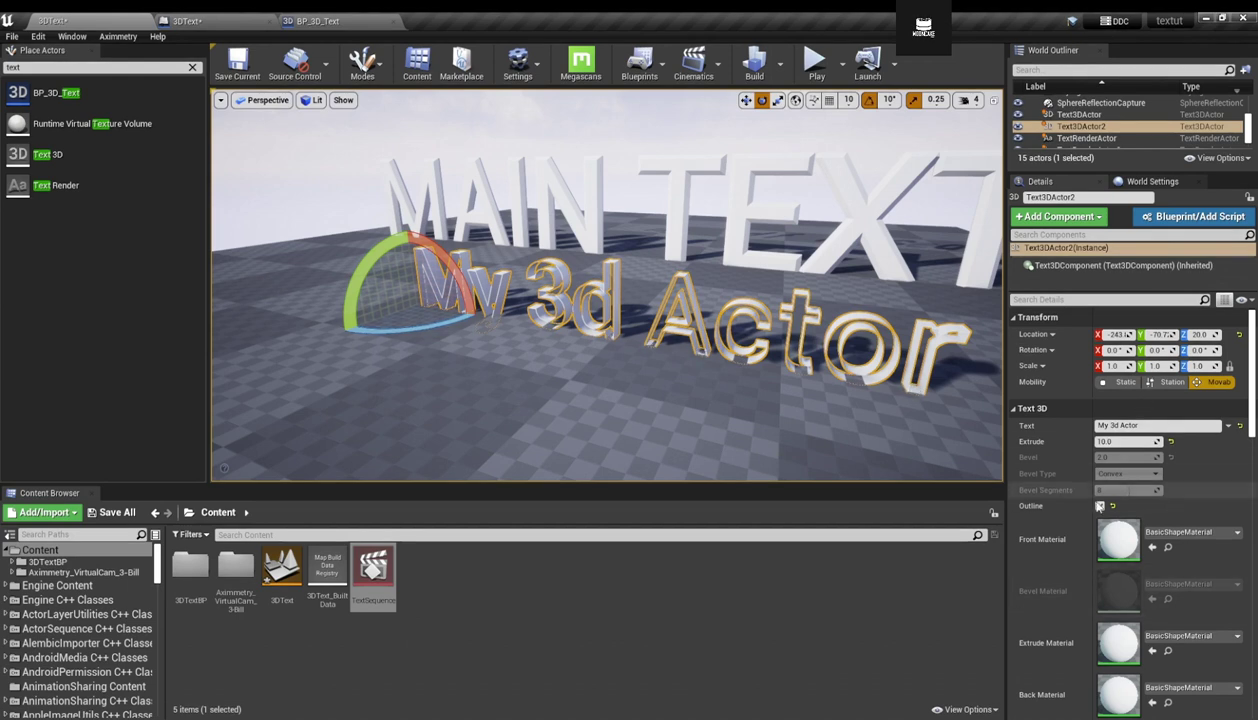
{"action": "left_click", "coordinate": [1101, 506]}
{"action": "right_click_drag", "start_coordinate": [850, 390], "coordinate": [880, 390]}
Assign BasicAsset01 as the text's front material and AnimSharingRed as its bevel material.
{"action": "scroll", "coordinate": [1095, 683], "scroll_direction": "down", "scroll_amount": 2}
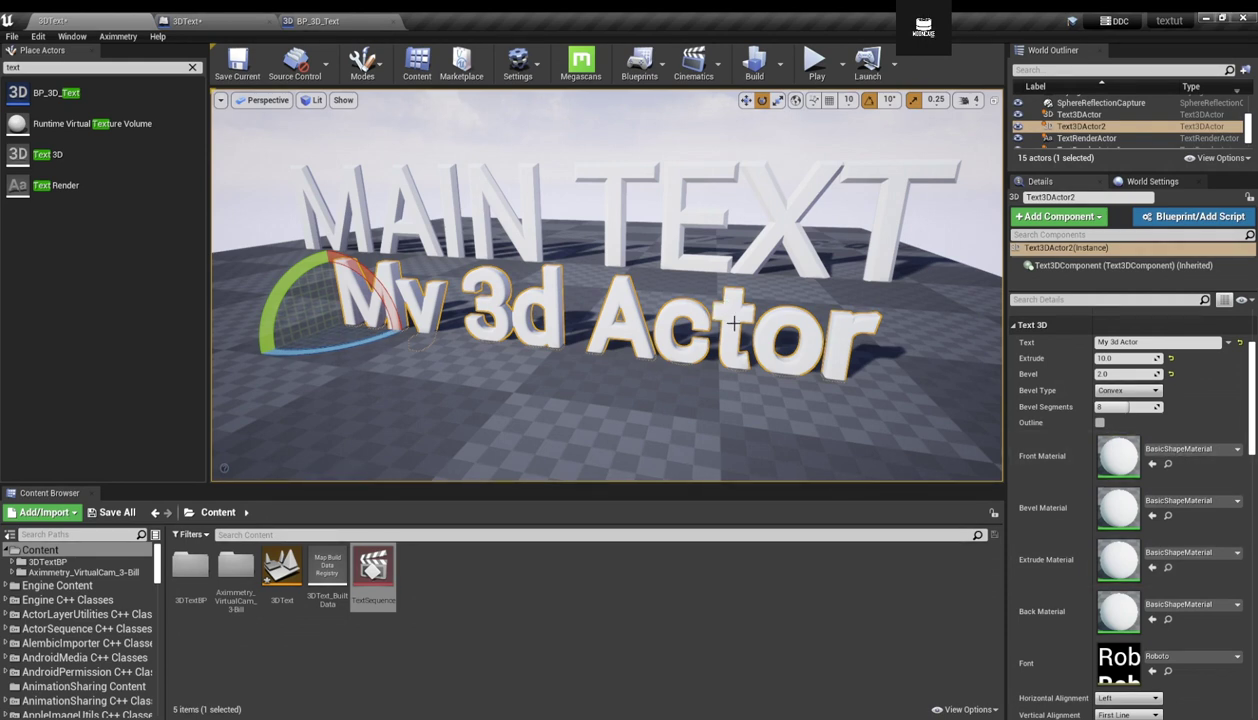
{"action": "left_click", "coordinate": [1192, 448]}
{"action": "left_click", "coordinate": [1120, 292]}
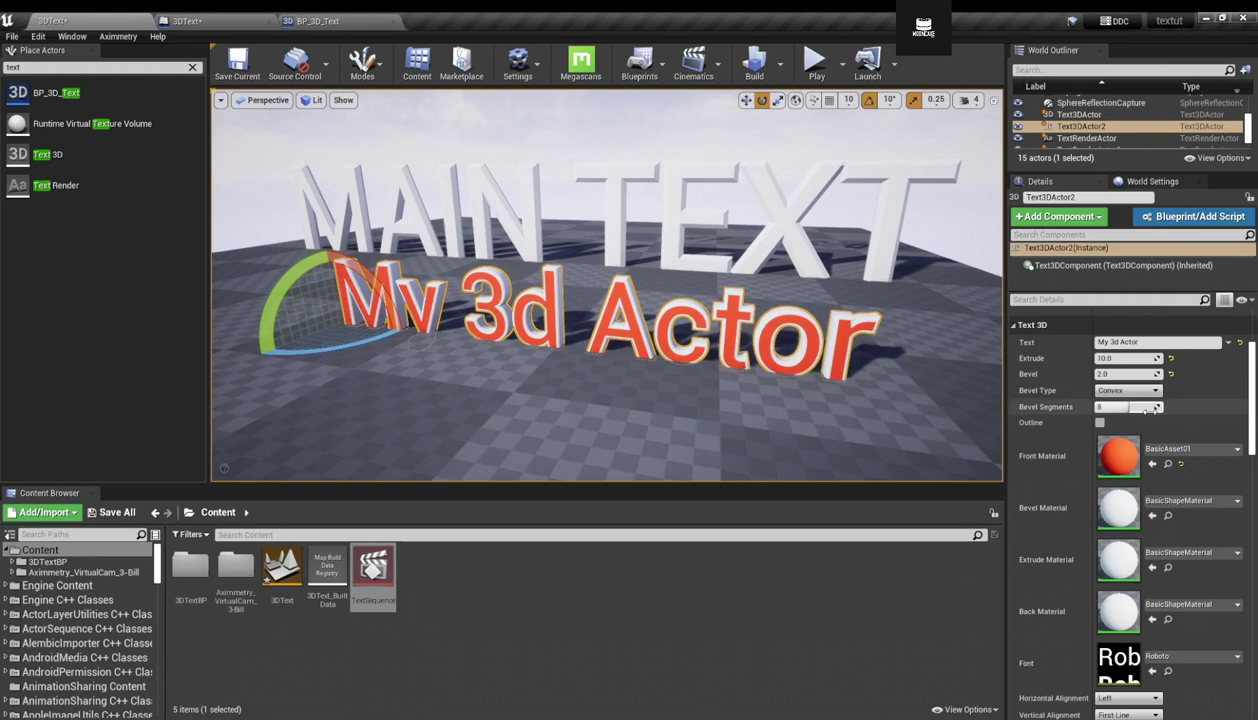
{"action": "left_click", "coordinate": [1190, 502]}
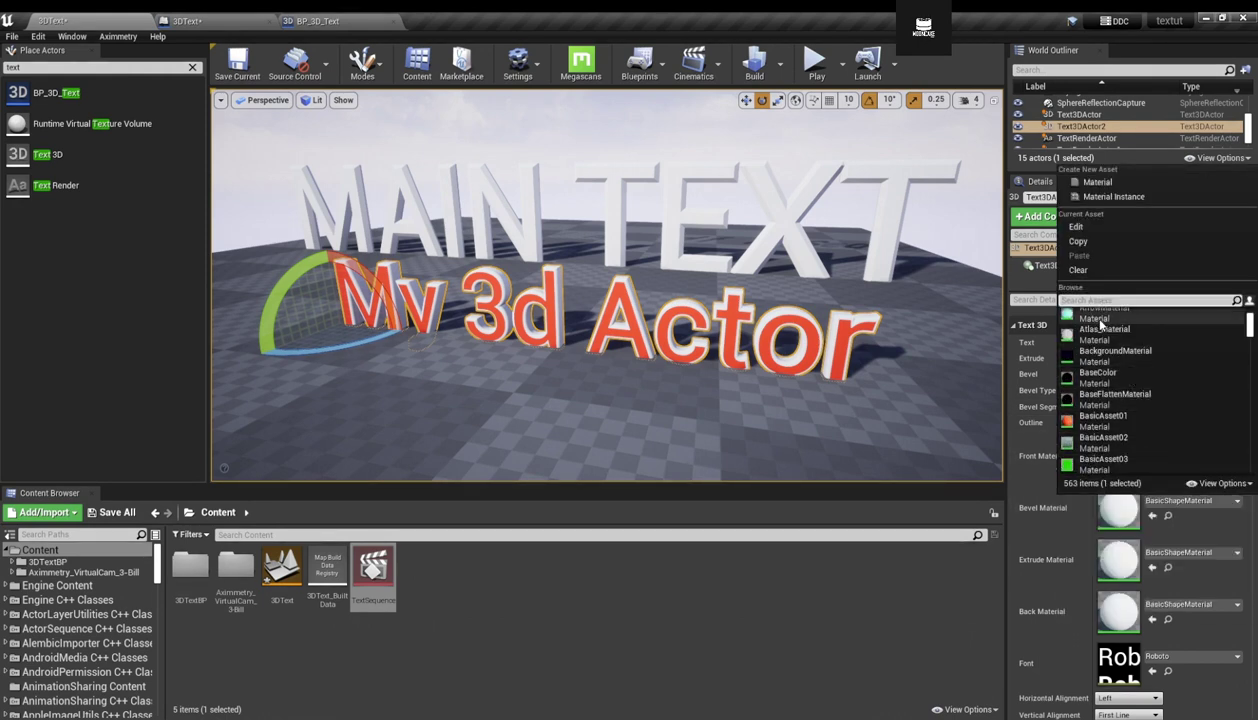
{"action": "scroll", "coordinate": [1140, 390], "scroll_direction": "up", "scroll_amount": 3}
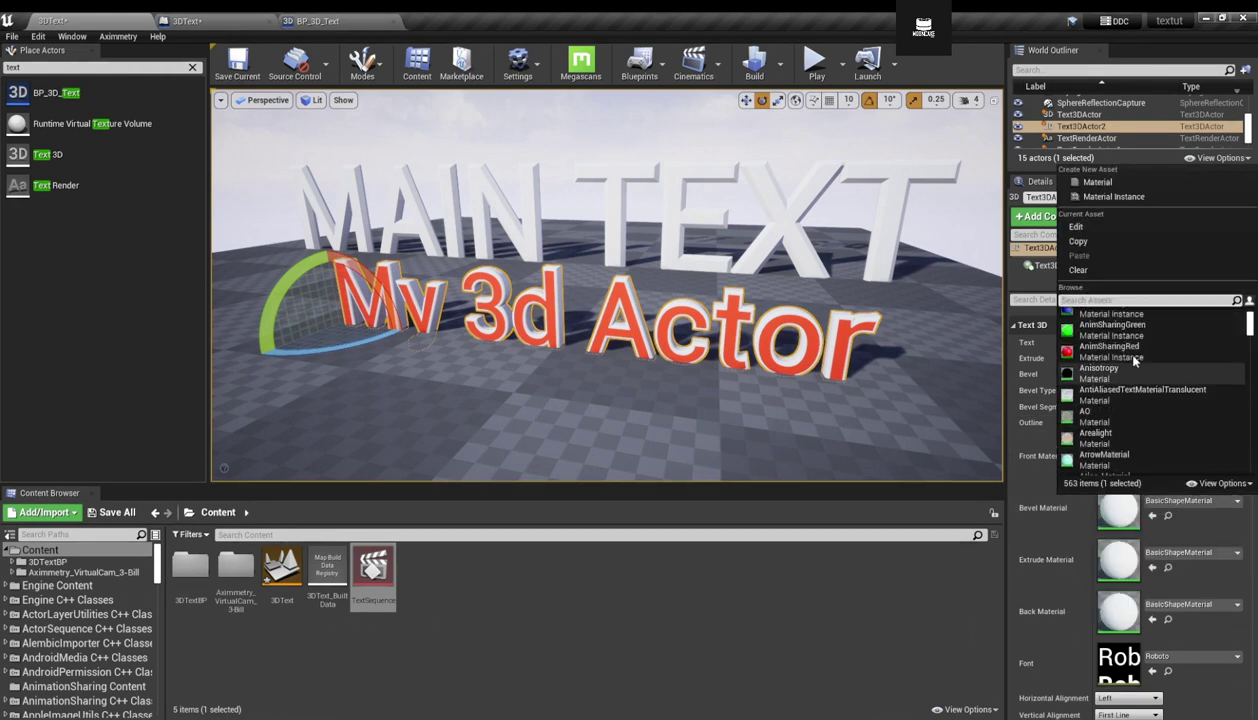
{"action": "left_click", "coordinate": [1110, 347]}
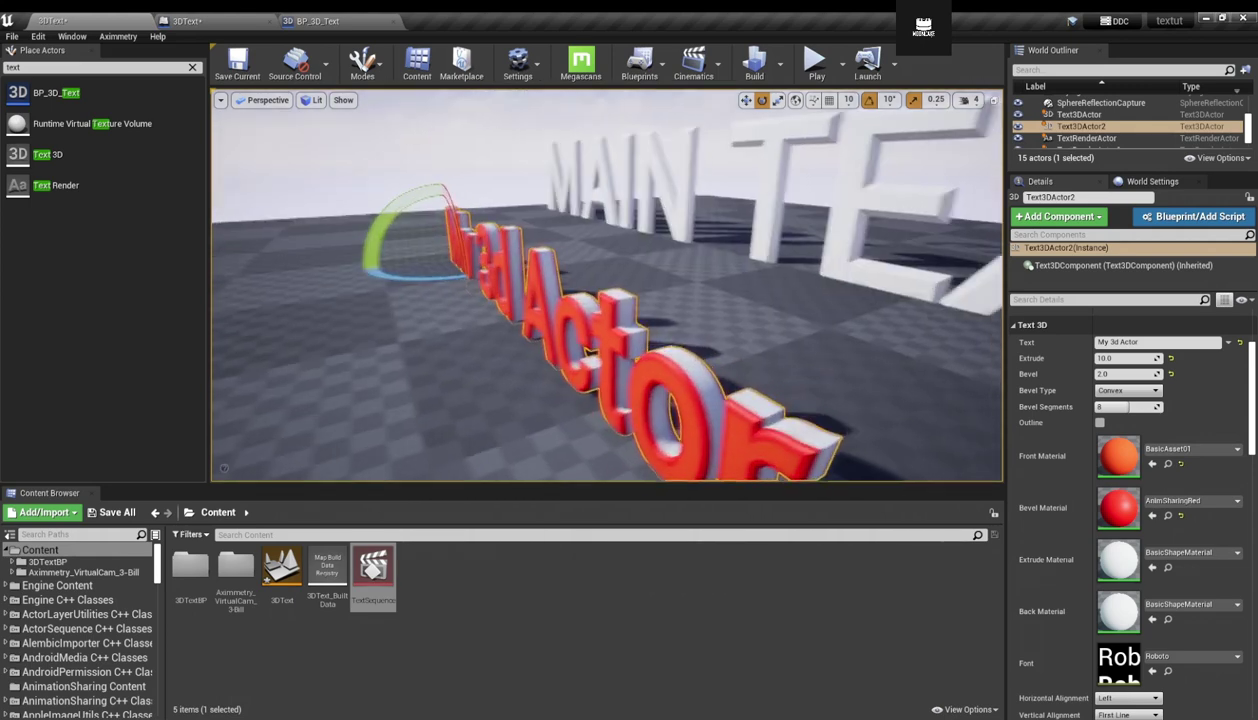
{"action": "right_click_drag", "start_coordinate": [760, 330], "coordinate": [890, 320]}
{"action": "left_click_drag", "start_coordinate": [620, 330], "coordinate": [880, 300], "text": "alt"}
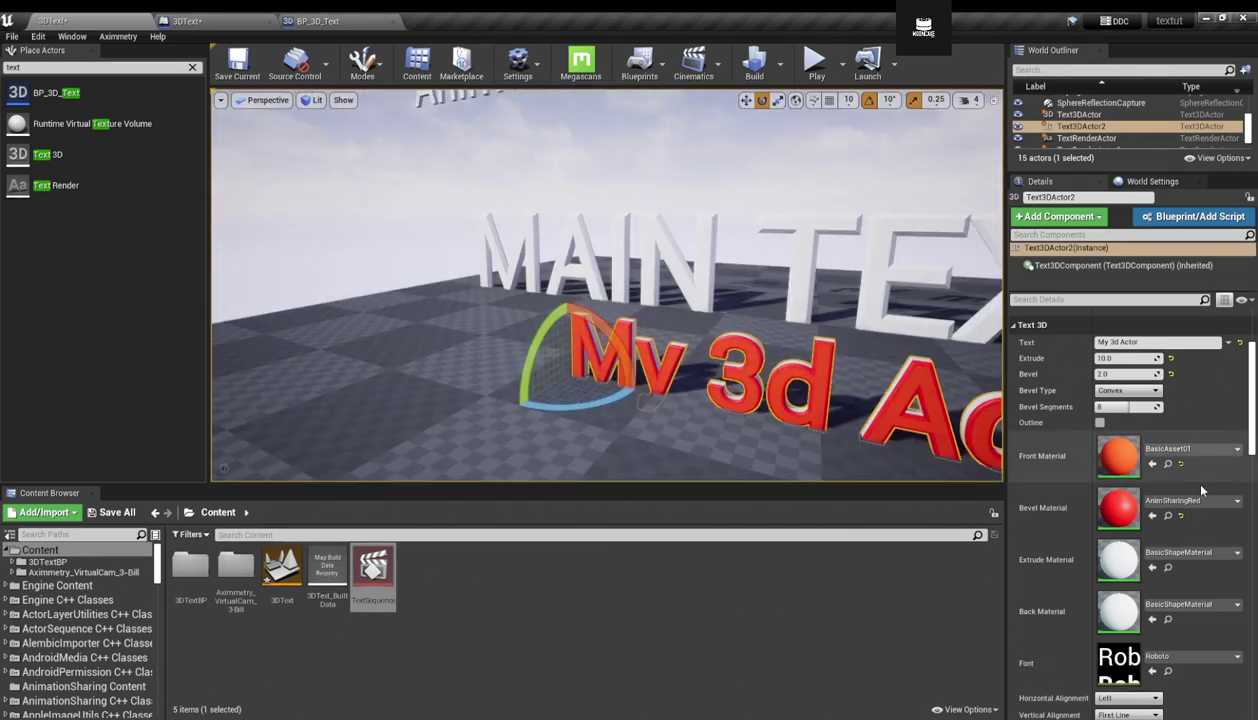
Check which fonts are available for the "My 3d Actor" text.
{"action": "scroll", "coordinate": [1179, 476], "scroll_direction": "down", "scroll_amount": 4}
{"action": "left_click", "coordinate": [1195, 551]}
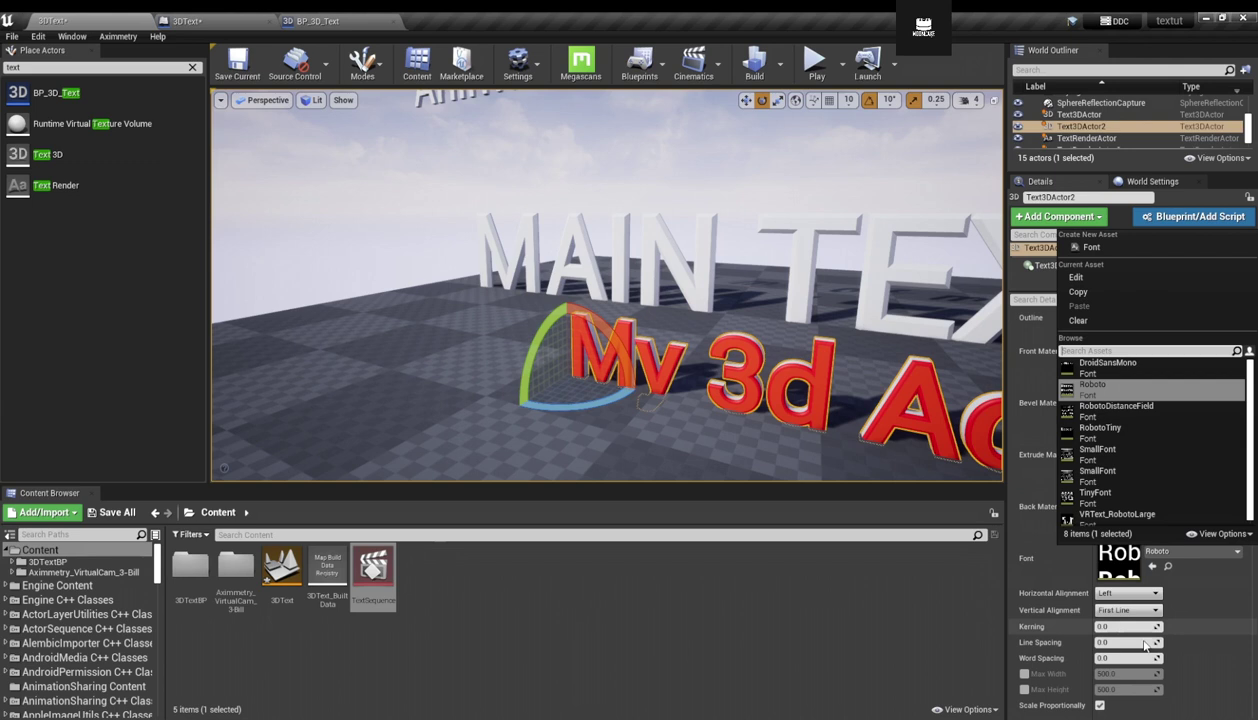
{"action": "left_click", "coordinate": [789, 649]}
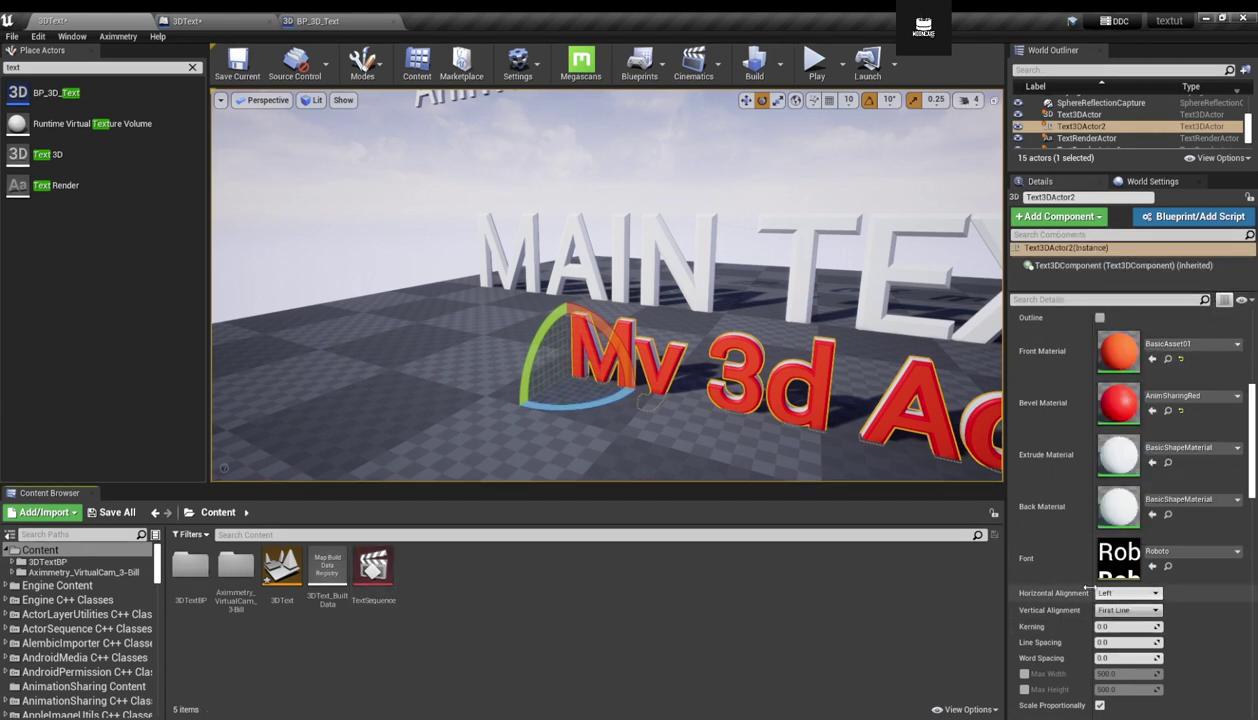
Try Right horizontal alignment for the text, and set horizontal alignment to Center and vertical alignment to Bottom.
{"action": "left_click", "coordinate": [1106, 612]}
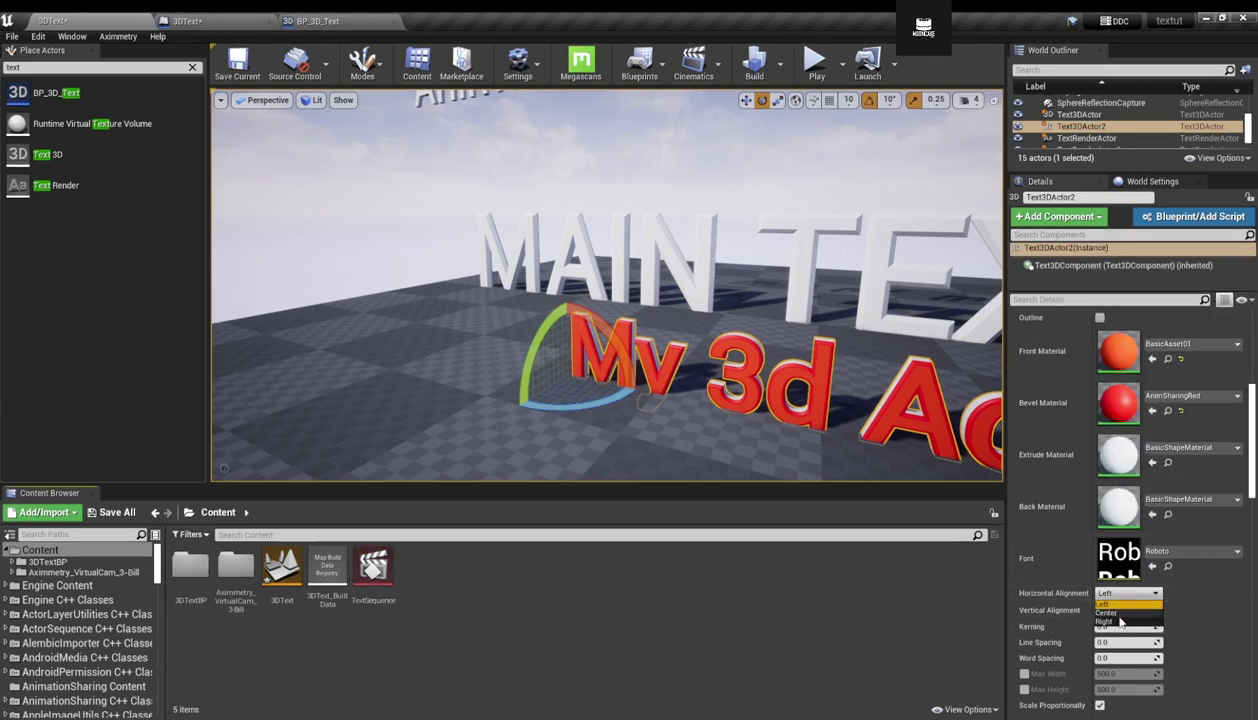
{"action": "left_click", "coordinate": [1128, 593]}
{"action": "left_click", "coordinate": [1108, 621]}
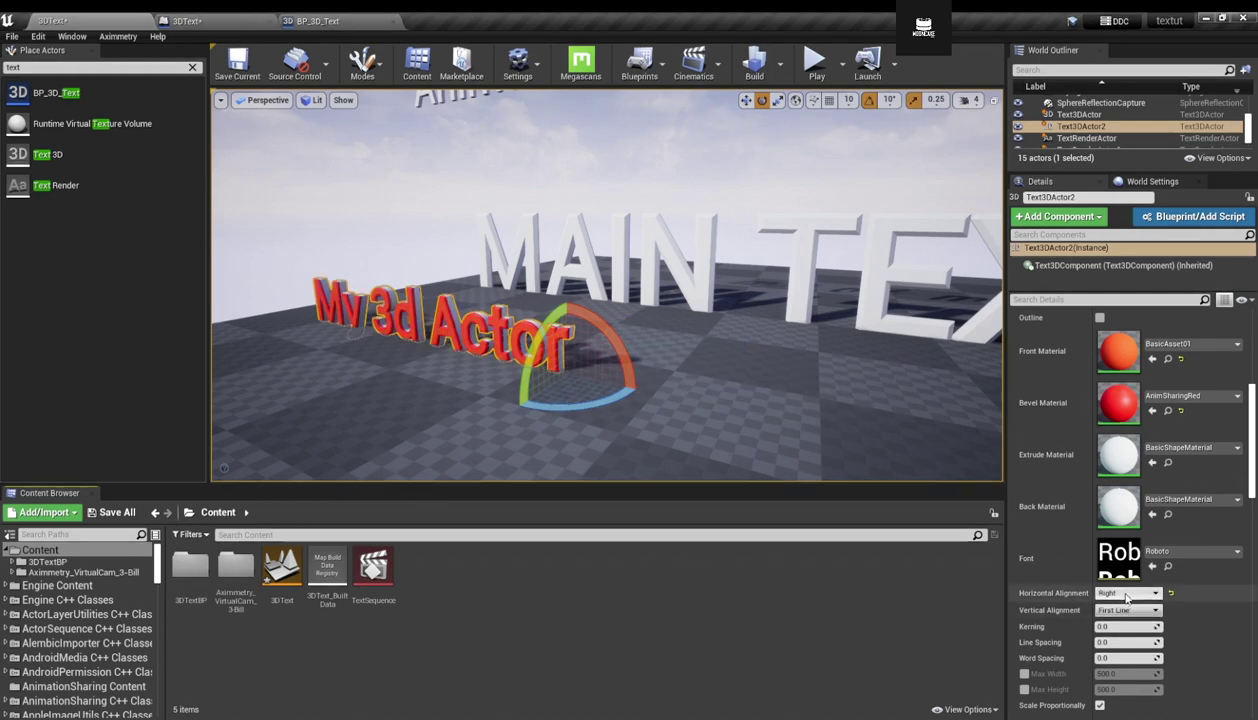
{"action": "left_click", "coordinate": [1108, 612]}
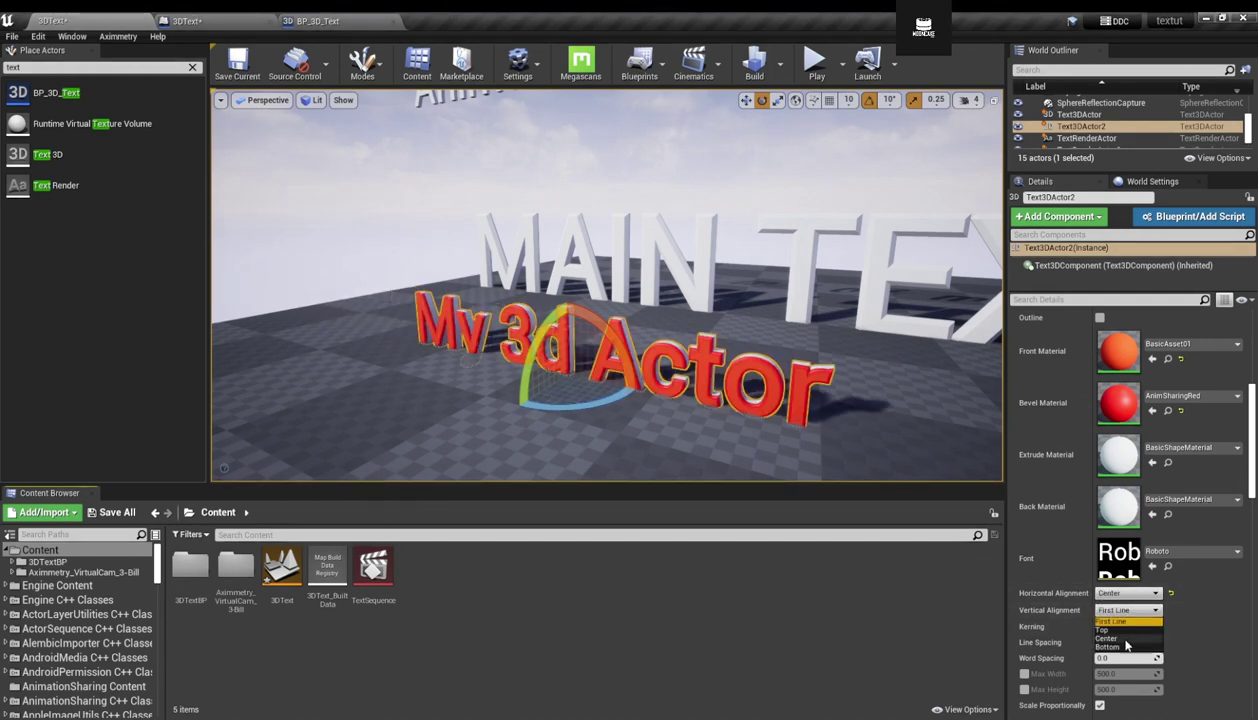
{"action": "left_click", "coordinate": [1127, 648]}
Try a Kerning of 10 on the text to spread its letters, and reset Kerning to 0.
{"action": "right_click_drag", "start_coordinate": [672, 407], "coordinate": [648, 430]}
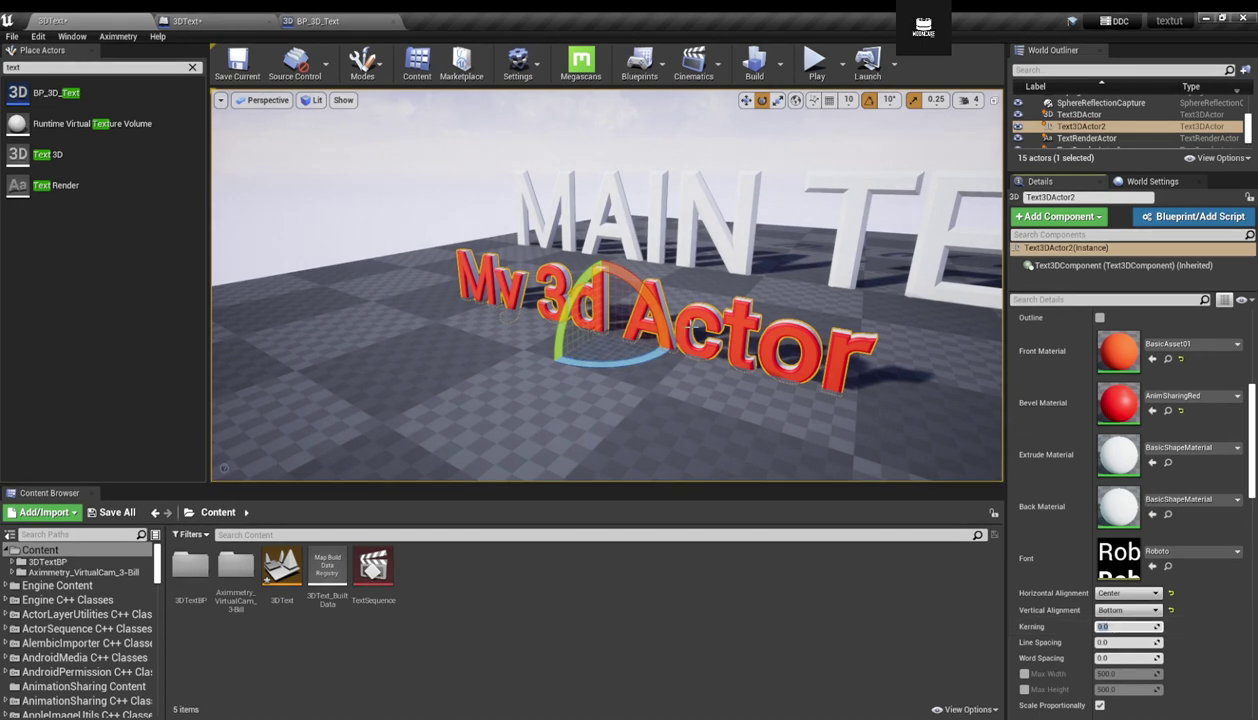
{"action": "right_click_drag", "start_coordinate": [930, 420], "coordinate": [965, 442]}
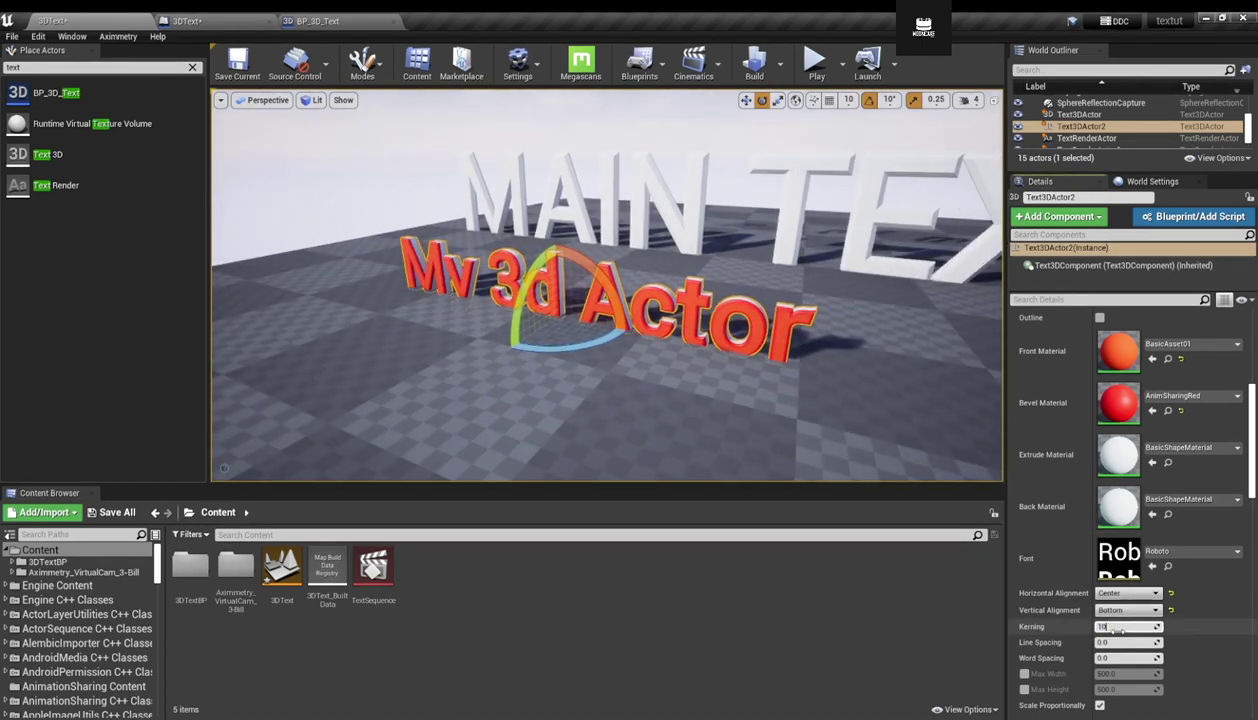
{"action": "key", "text": "Return"}
{"action": "key", "text": "Return"}
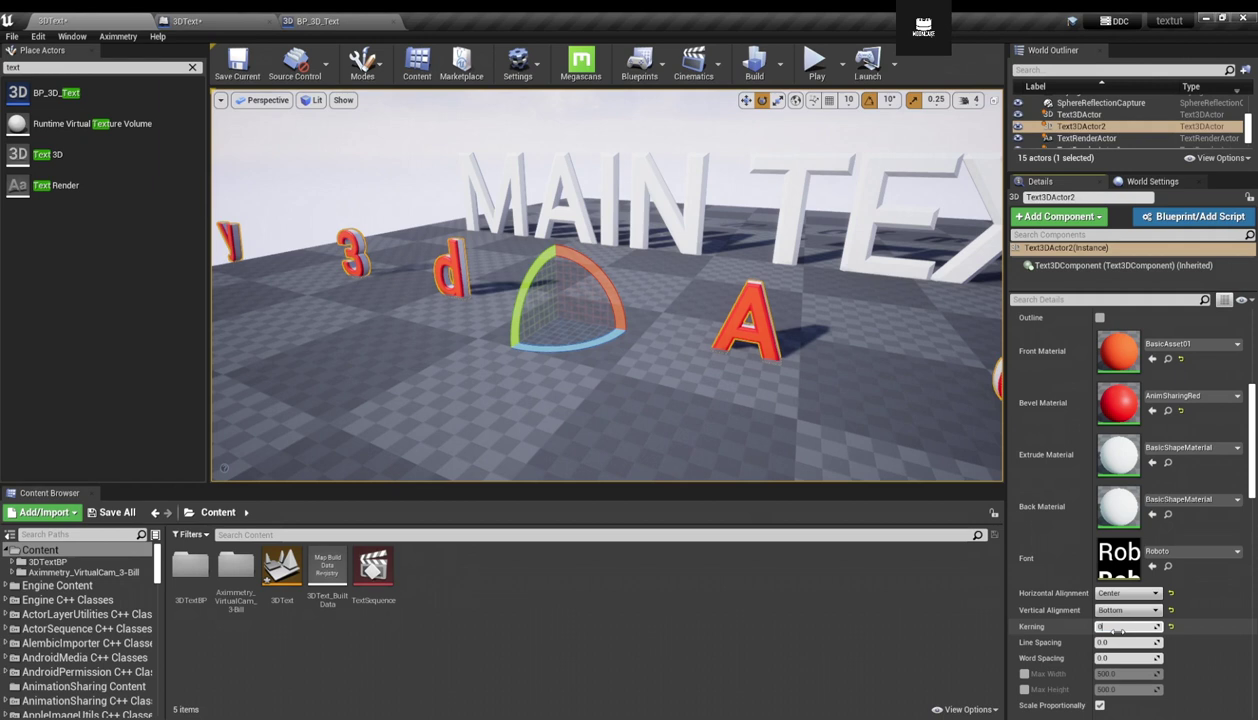
{"action": "key", "text": "Return"}
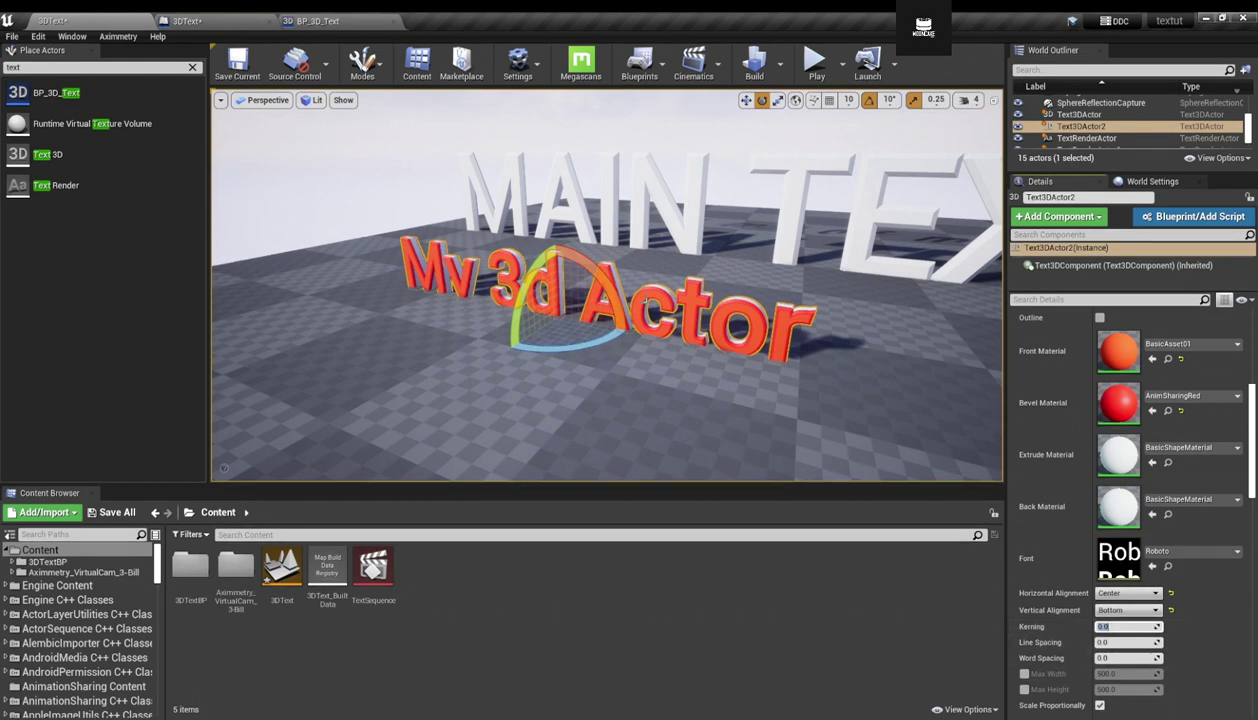
{"action": "right_click_drag", "start_coordinate": [606, 330], "coordinate": [555, 312]}
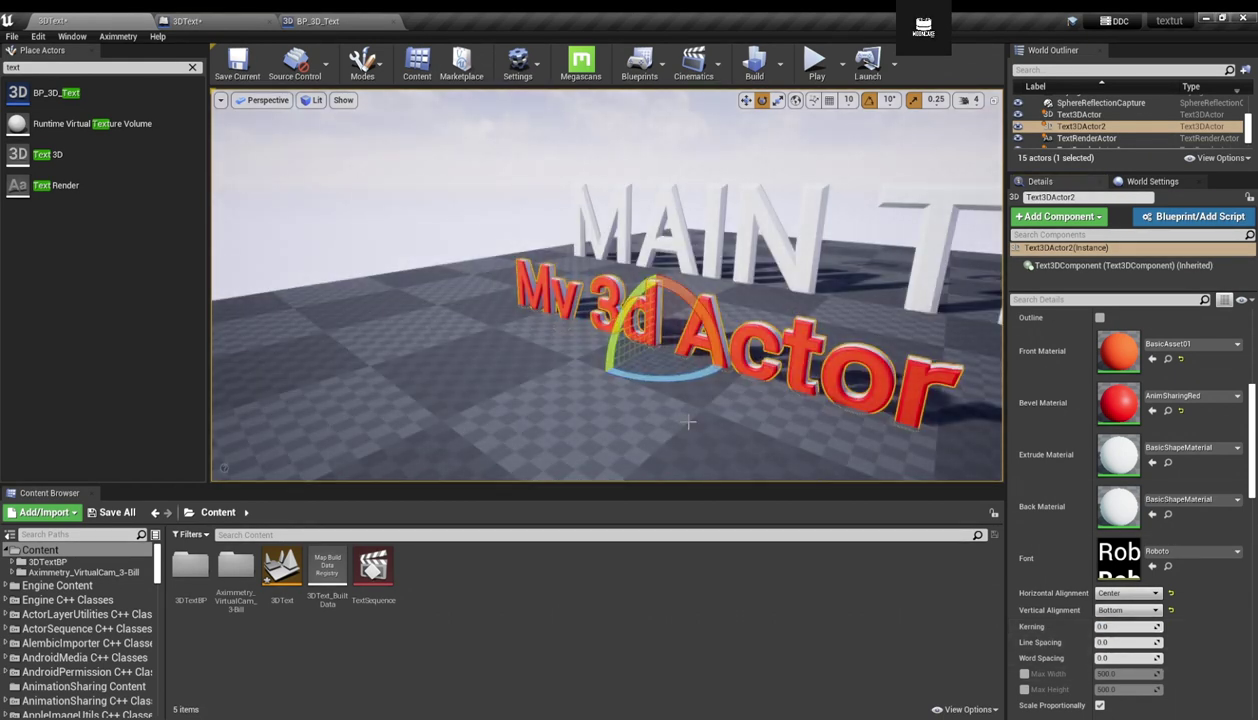
Try a Word Spacing of 100 on the "My 3d Actor" text to spread its words, and reset Word Spacing to 0.
{"action": "right_click_drag", "start_coordinate": [688, 422], "coordinate": [768, 391]}
{"action": "scroll", "coordinate": [1110, 550], "scroll_direction": "up", "scroll_amount": 2}
{"action": "scroll", "coordinate": [1024, 642], "scroll_direction": "down", "scroll_amount": 5}
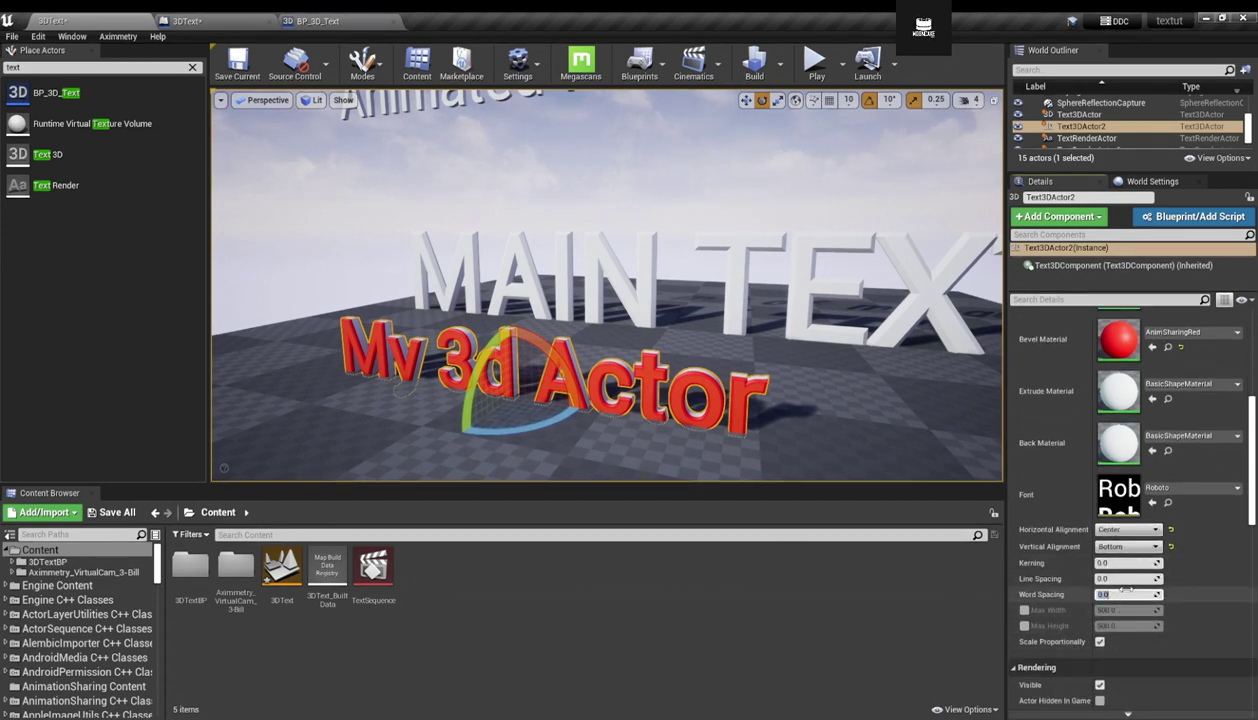
{"action": "type", "text": "0"}
{"action": "key", "text": "Return"}
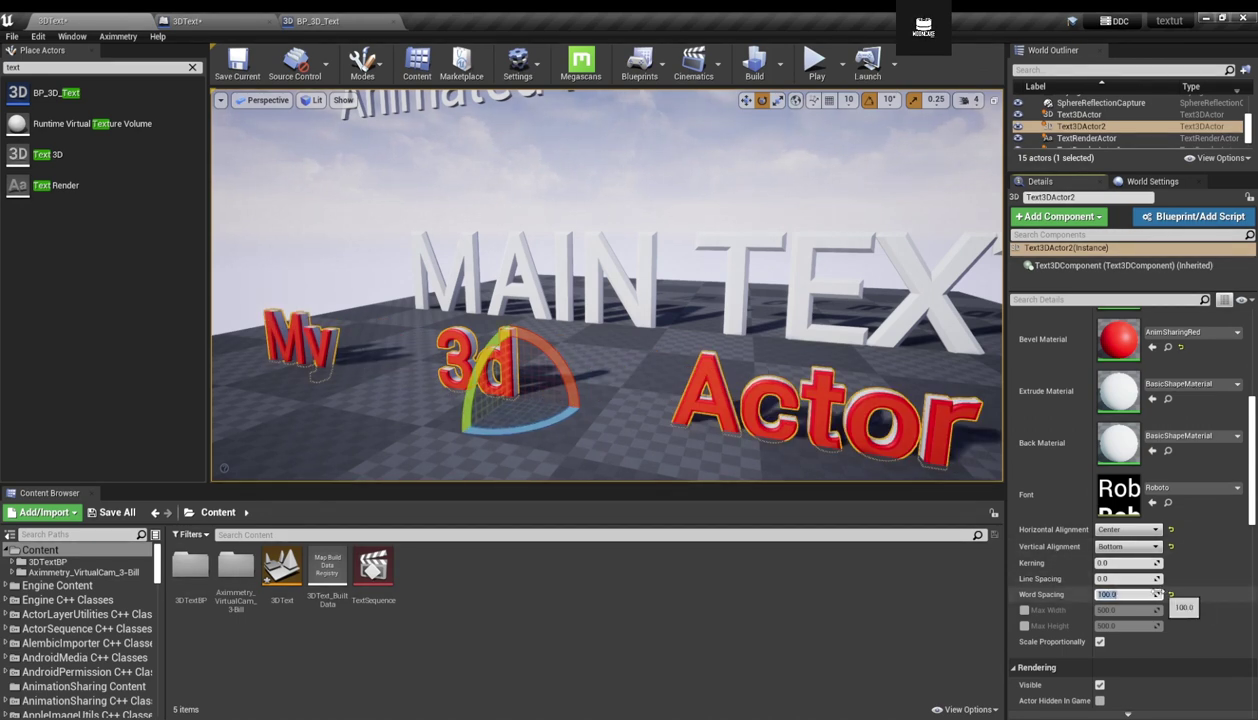
{"action": "type", "text": "0"}
{"action": "key", "text": "Return"}
{"action": "right_click_drag", "start_coordinate": [760, 400], "coordinate": [605, 412]}
{"action": "right_click_drag", "start_coordinate": [579, 305], "coordinate": [579, 345]}
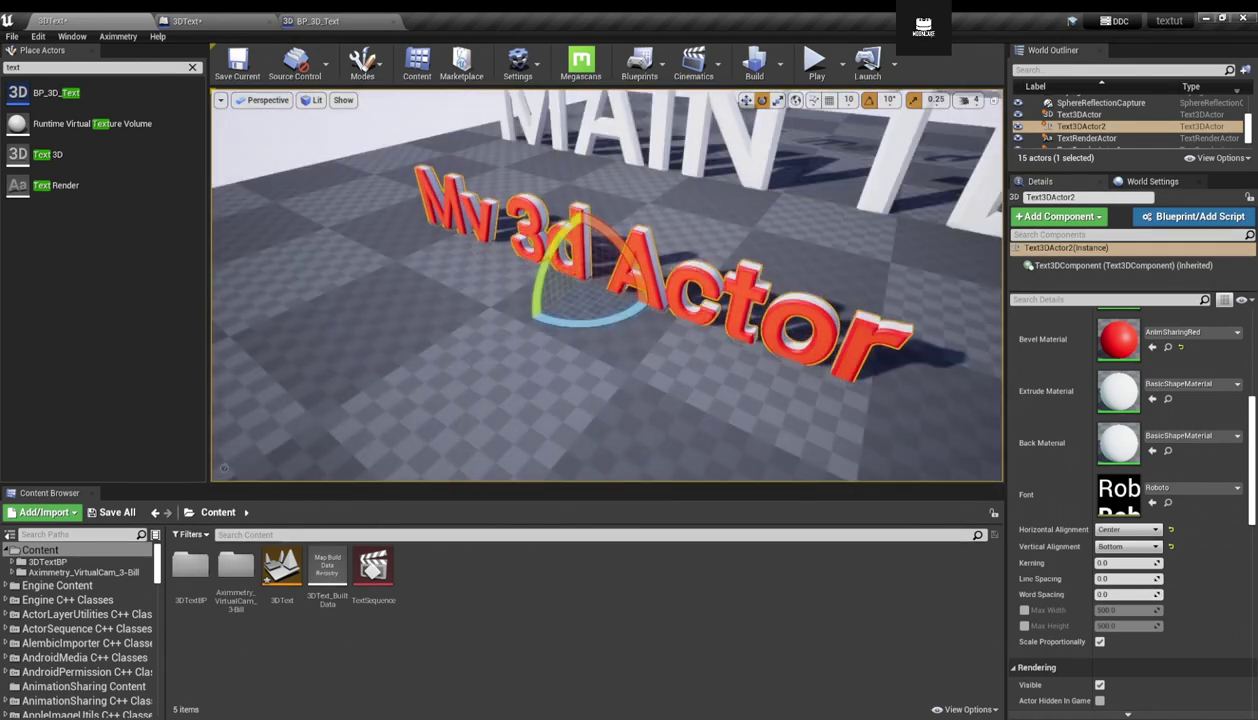
Inspect the actor's Text3DComponent, and add a reference to Text3DActor2 in an empty area of the level blueprint's event graph.
{"action": "scroll", "coordinate": [1065, 560], "scroll_direction": "up", "scroll_amount": 6}
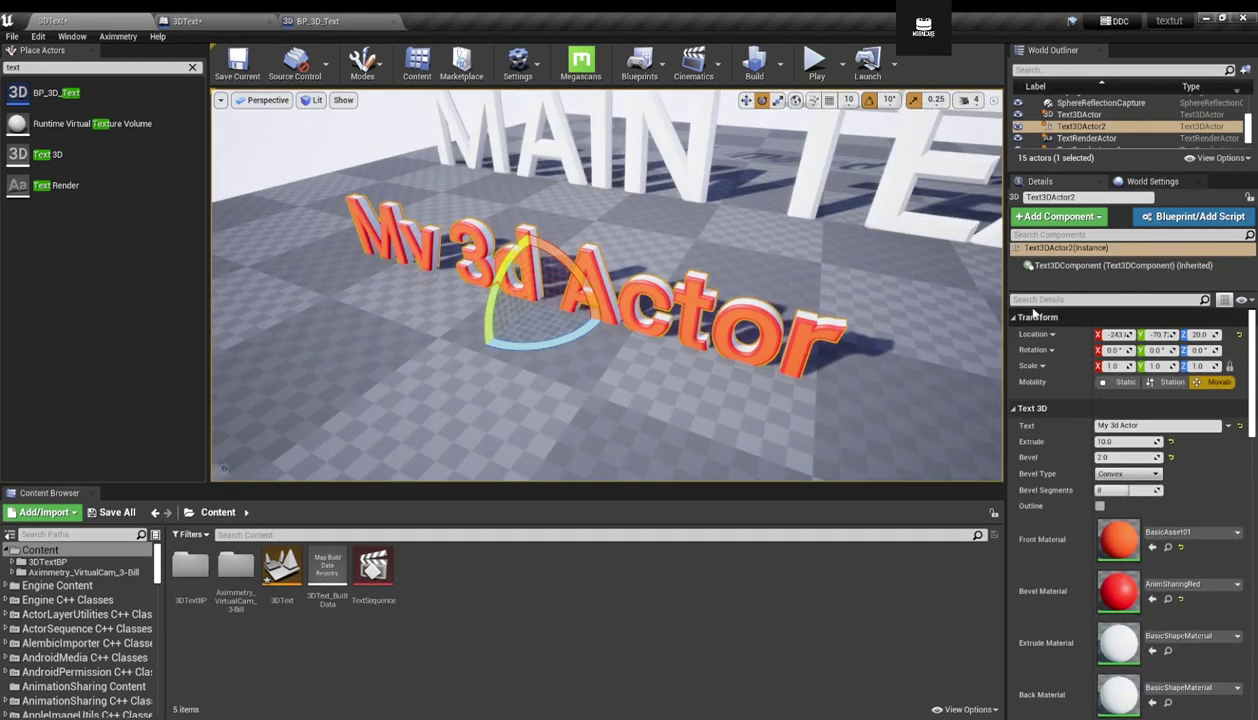
{"action": "left_click", "coordinate": [1070, 266]}
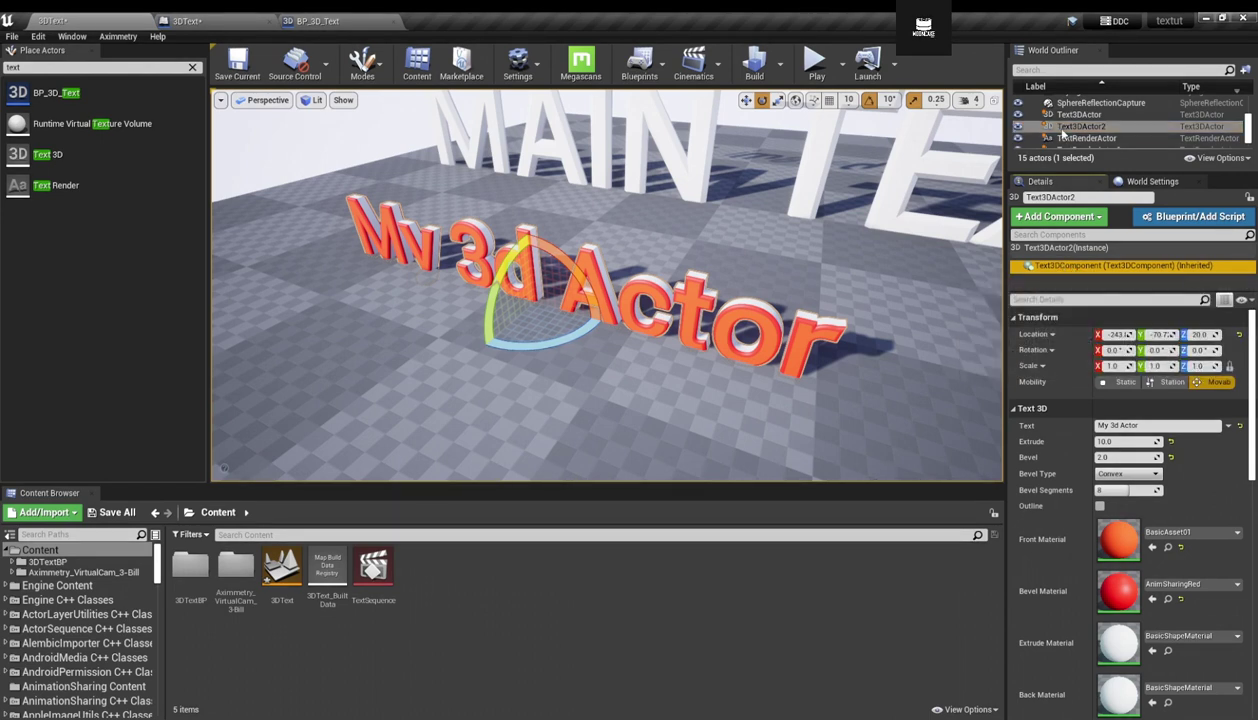
{"action": "left_click", "coordinate": [245, 19]}
{"action": "left_click", "coordinate": [118, 21]}
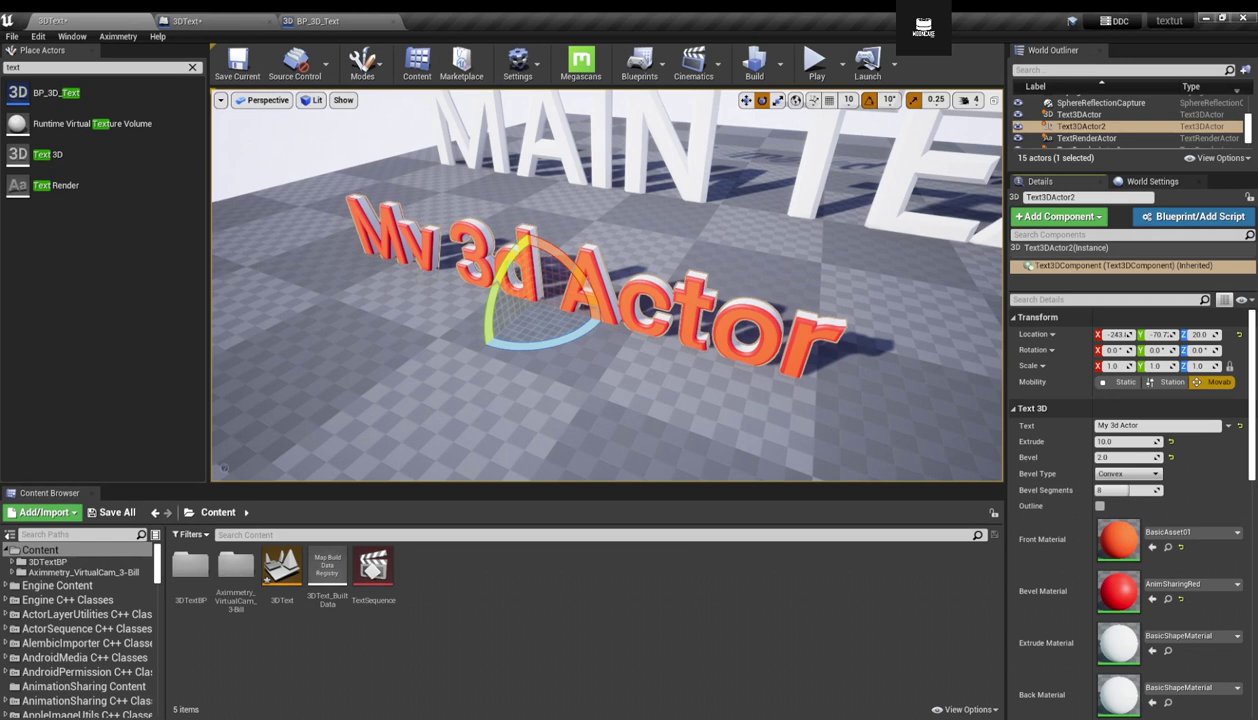
{"action": "left_click", "coordinate": [180, 20]}
{"action": "scroll", "coordinate": [380, 197], "scroll_direction": "up", "scroll_amount": 5}
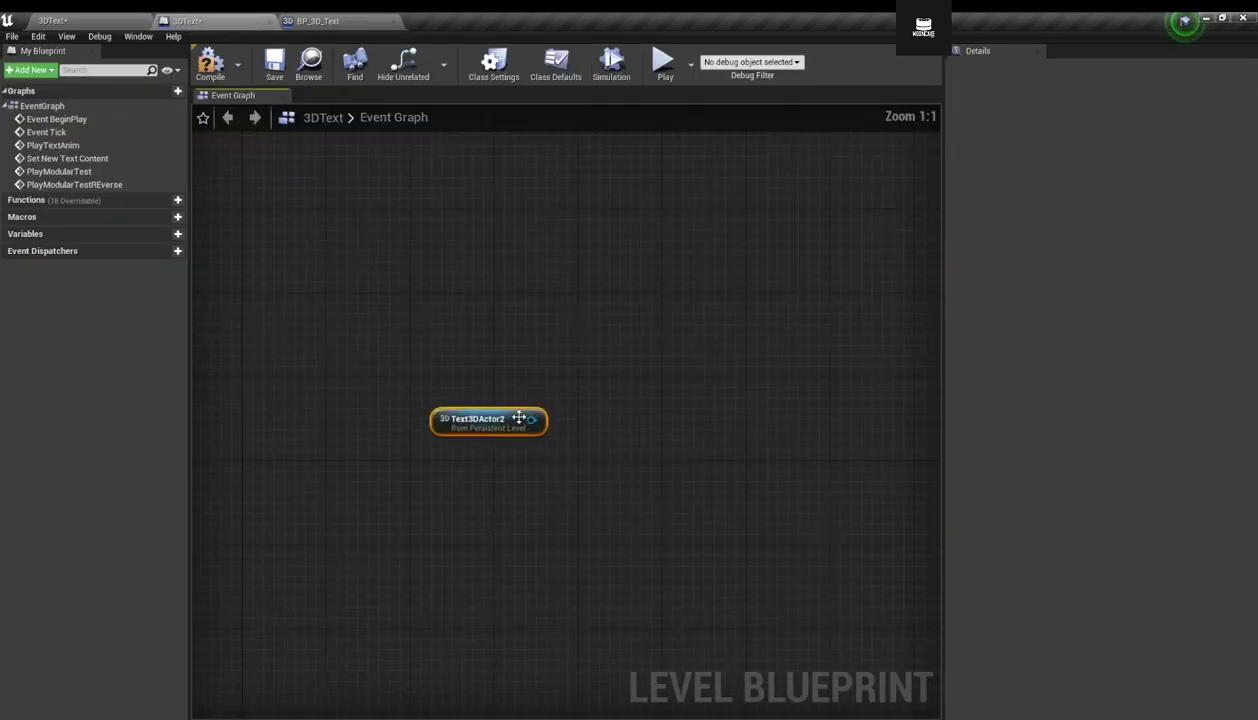
Add a Set Text (Text3DComponent) node wired from the Text3DActor2 reference.
{"action": "left_click_drag", "start_coordinate": [684, 448], "coordinate": [684, 448]}
{"action": "type", "text": "set tex"}
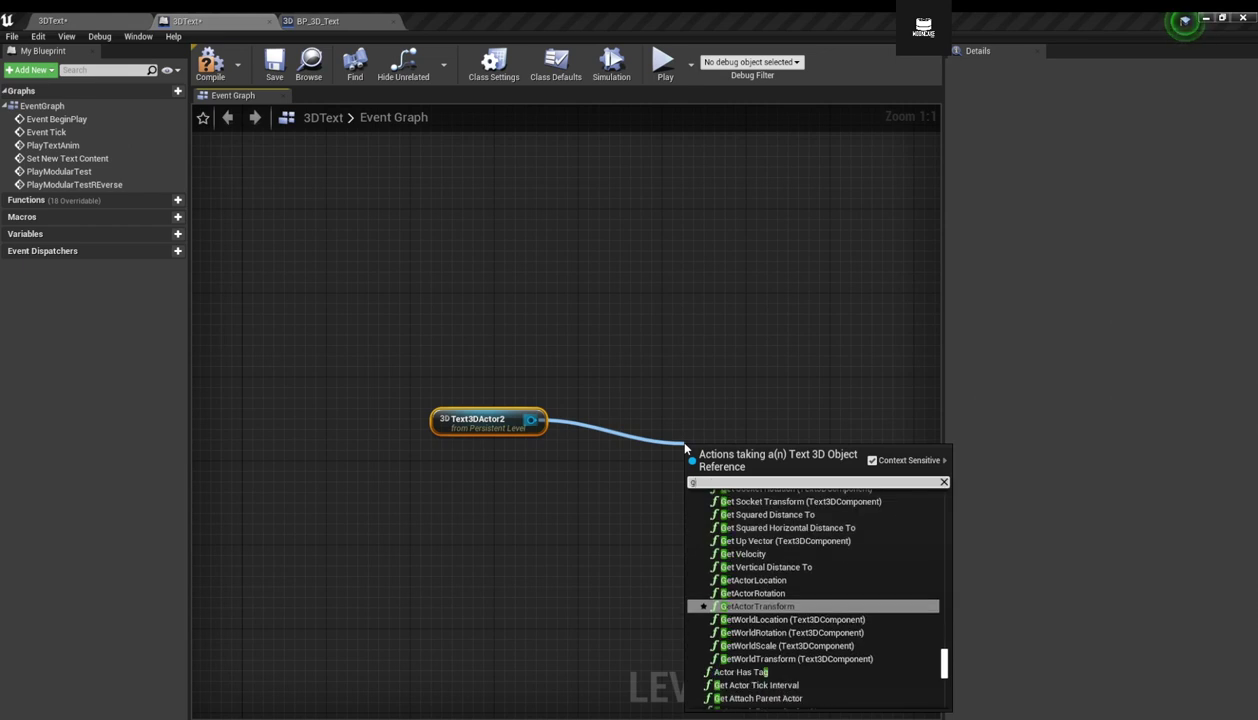
{"action": "type", "text": "t"}
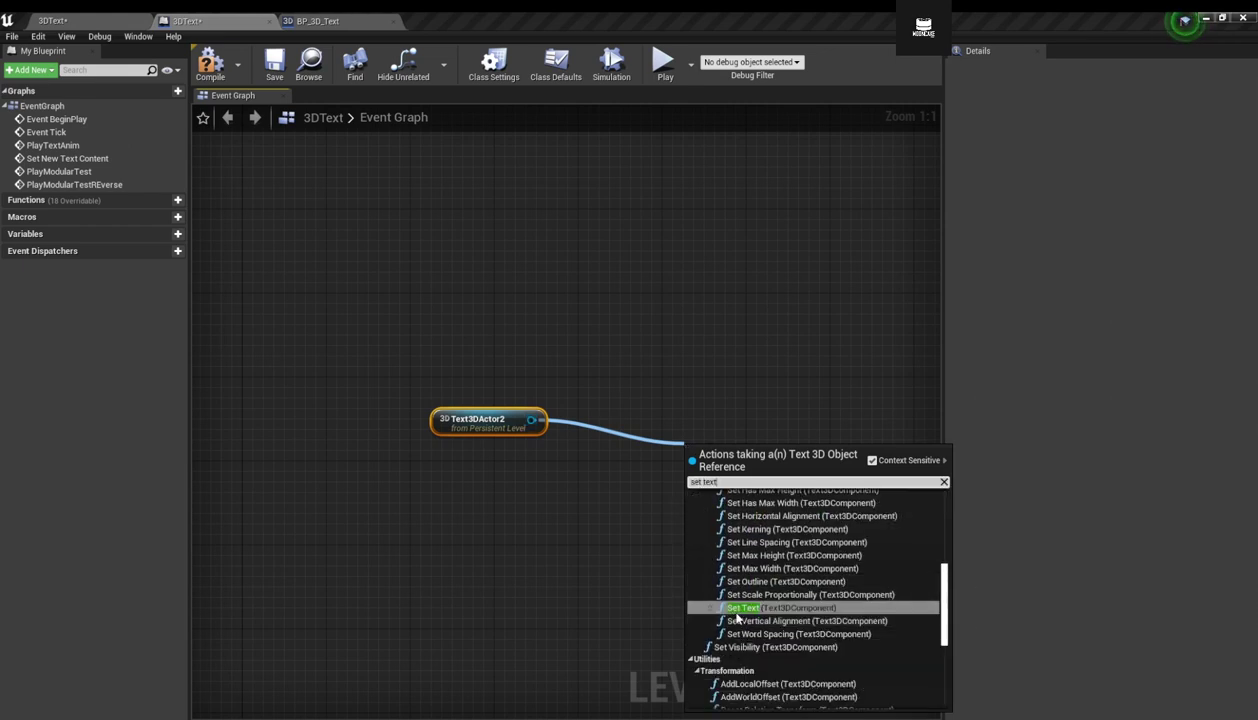
{"action": "left_click", "coordinate": [790, 608]}
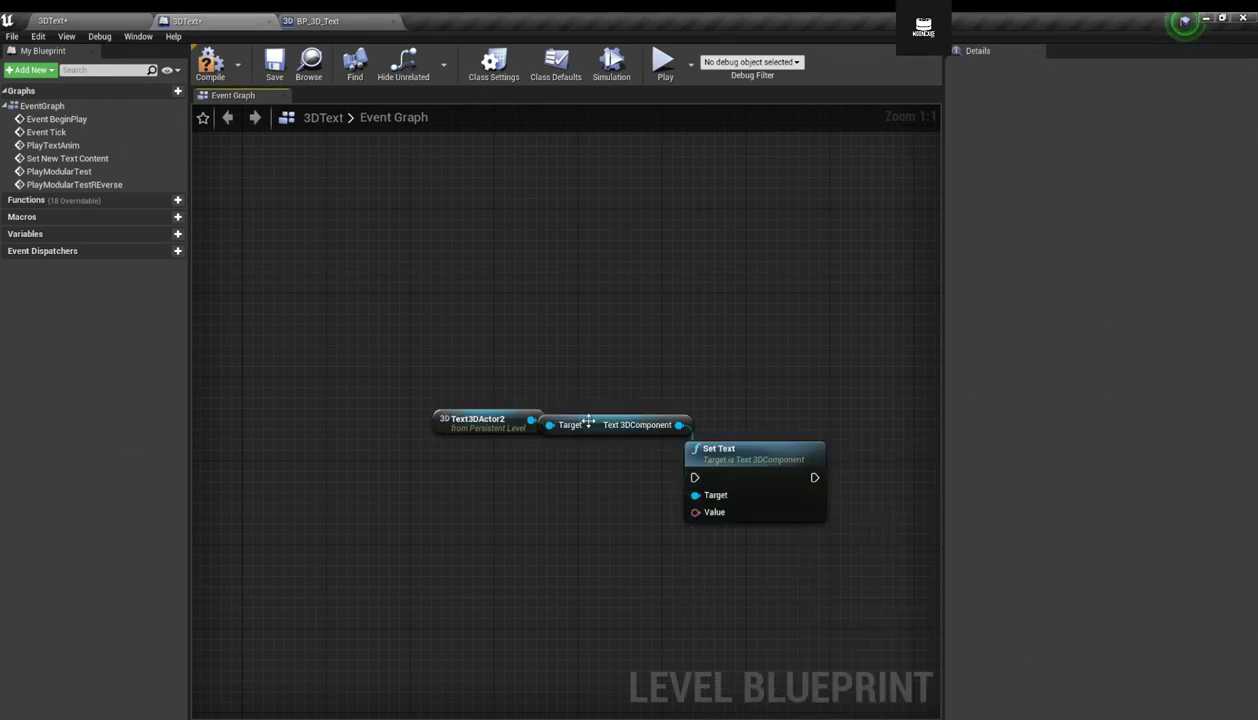
Spread out the Text 3DComponent and Set Text nodes, and delete them together with the Text3DActor2 reference.
{"action": "left_click_drag", "start_coordinate": [580, 425], "coordinate": [614, 440]}
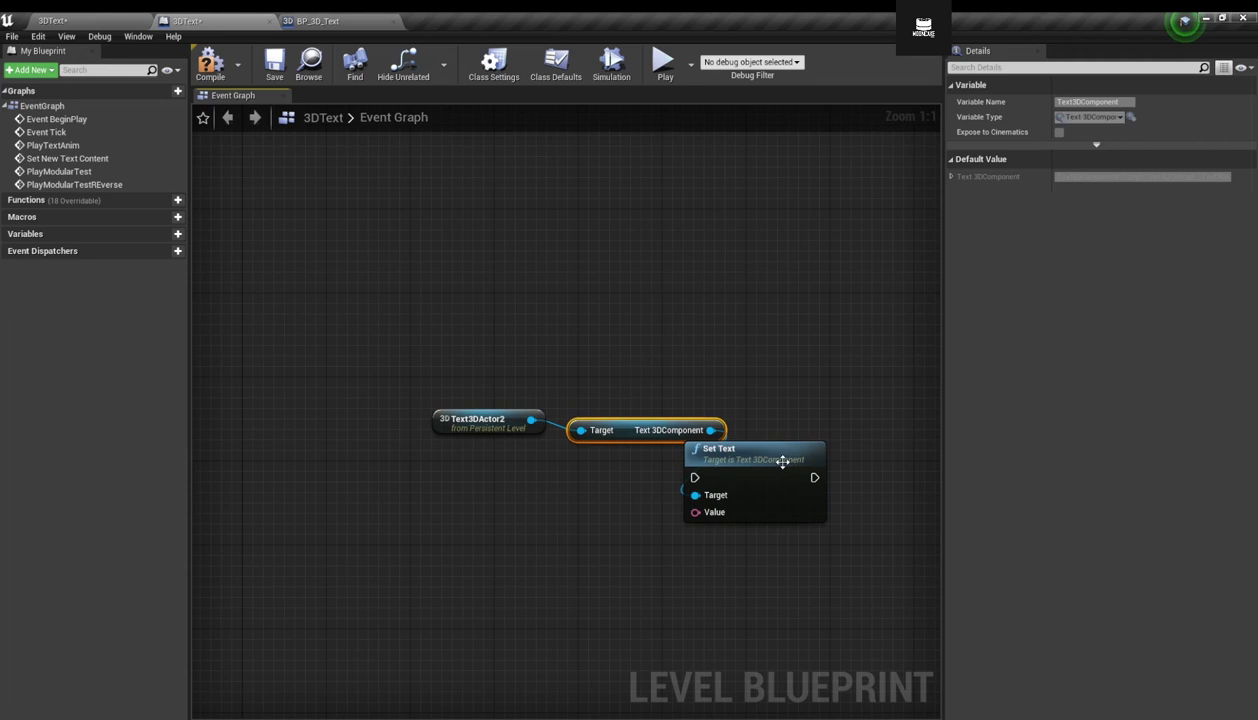
{"action": "left_click_drag", "start_coordinate": [724, 457], "coordinate": [814, 396]}
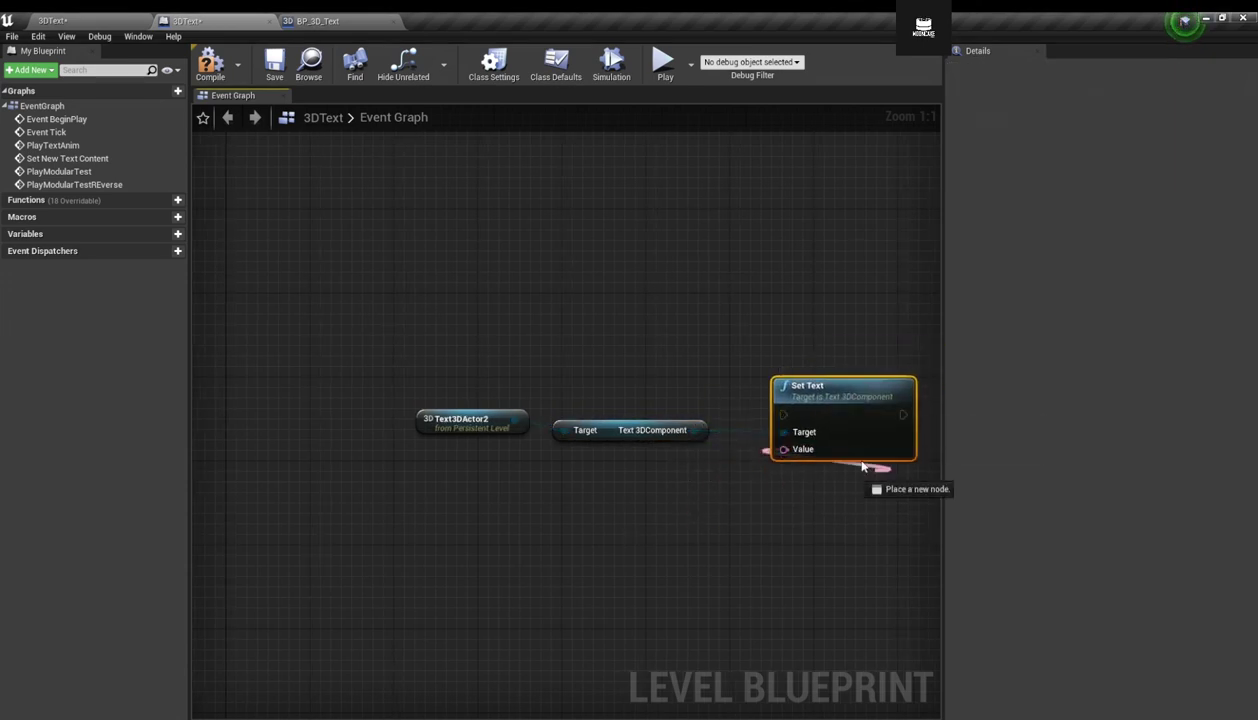
{"action": "left_click_drag", "start_coordinate": [416, 400], "coordinate": [900, 560]}
{"action": "key", "text": "Delete"}
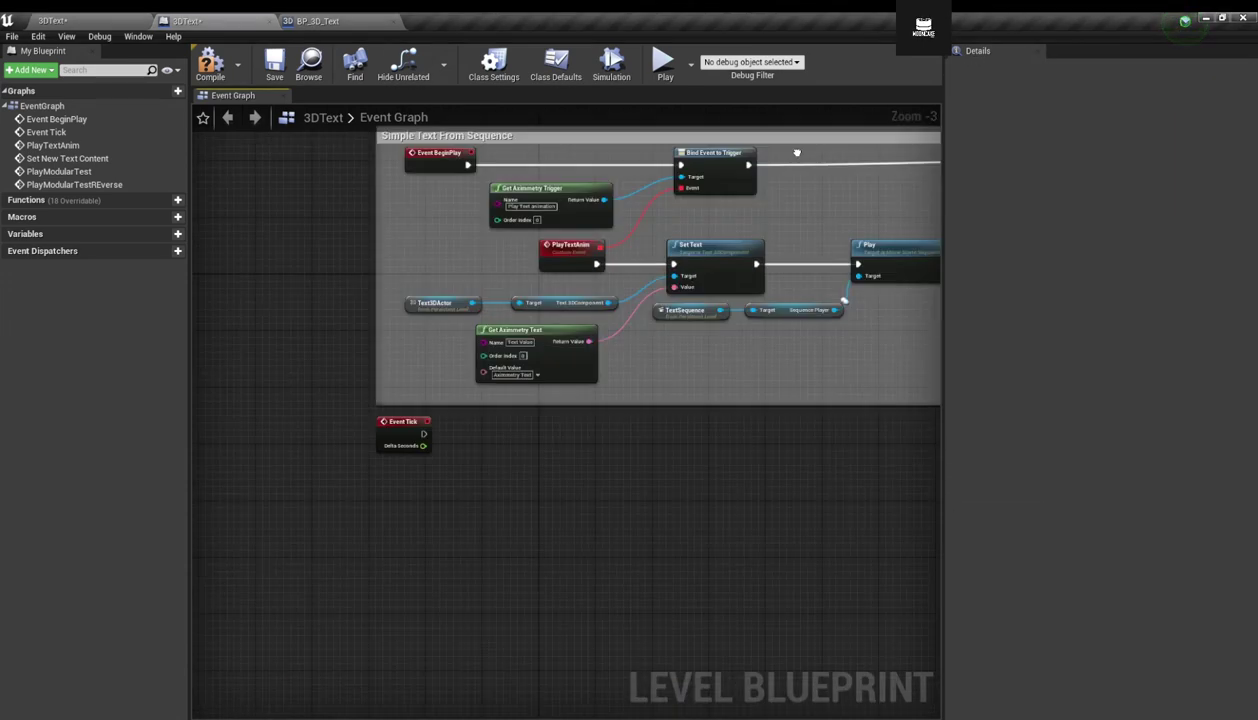
Examine how Text3DActor's component and the Get Aximmetry Text node feed Set Text in the Simple Text From Sequence group.
{"action": "scroll", "coordinate": [797, 152], "scroll_direction": "up", "scroll_amount": 3}
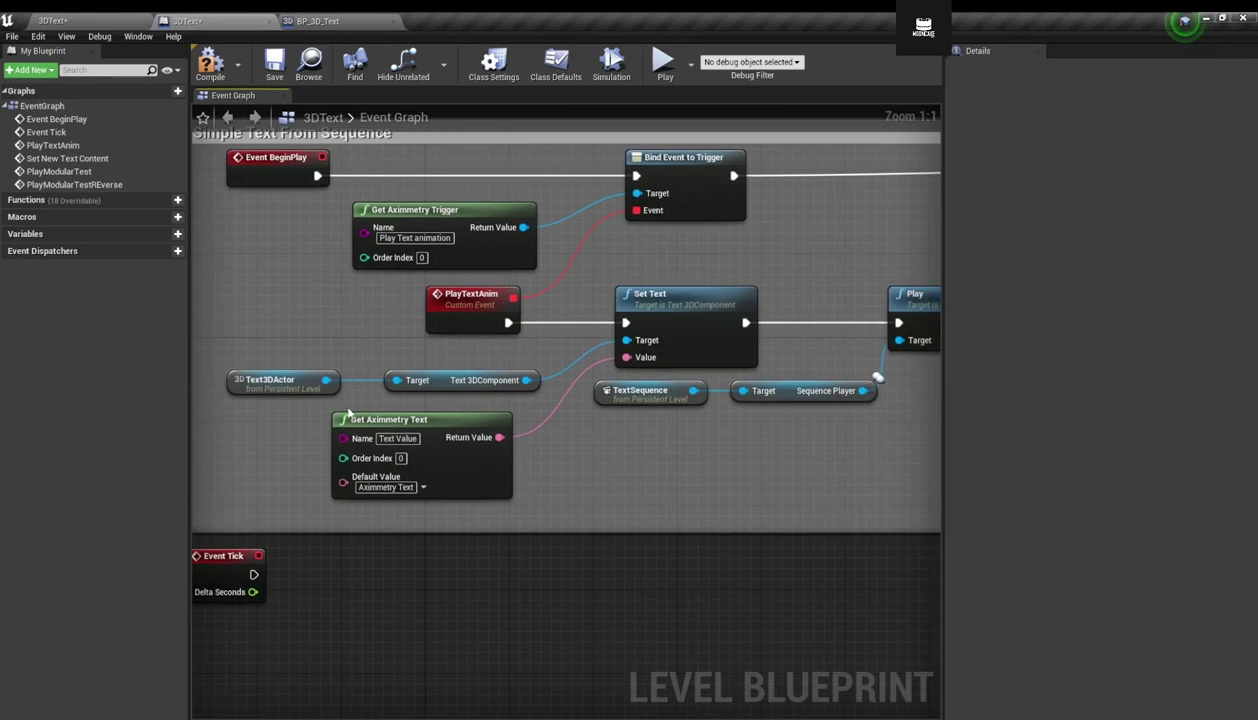
{"action": "left_click_drag", "start_coordinate": [438, 389], "coordinate": [428, 389]}
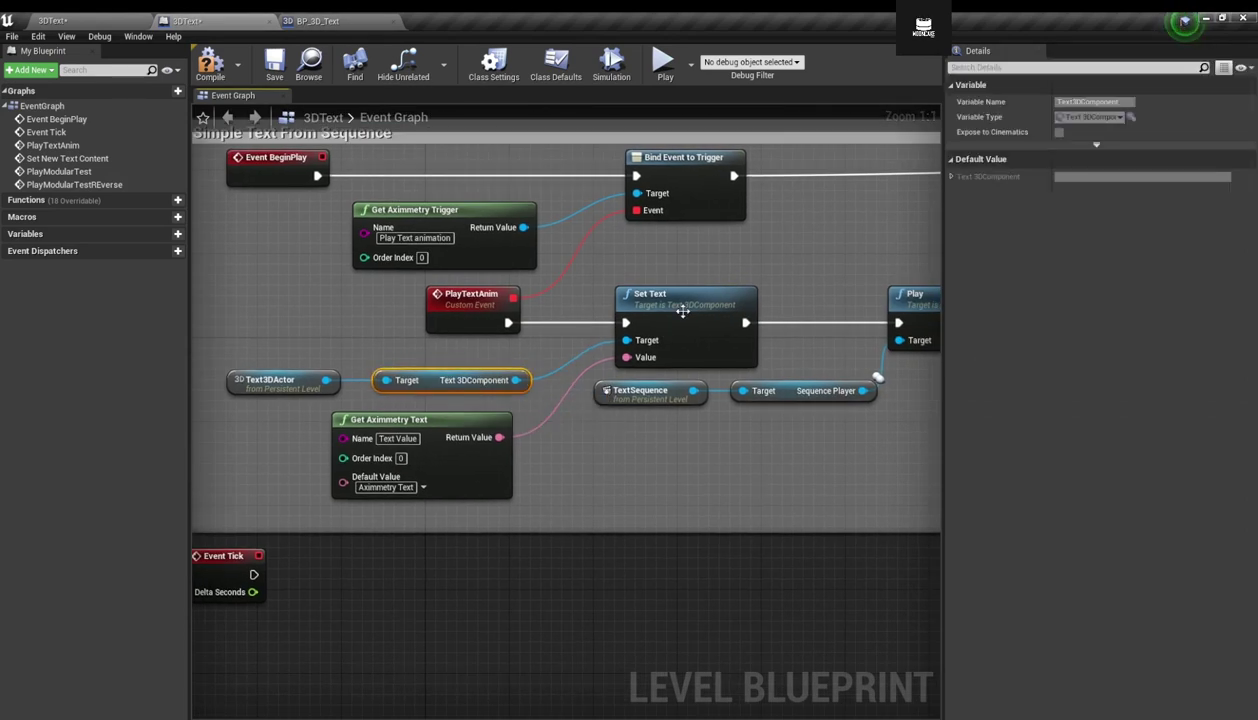
{"action": "left_click_drag", "start_coordinate": [664, 305], "coordinate": [651, 306]}
{"action": "left_click", "coordinate": [432, 420]}
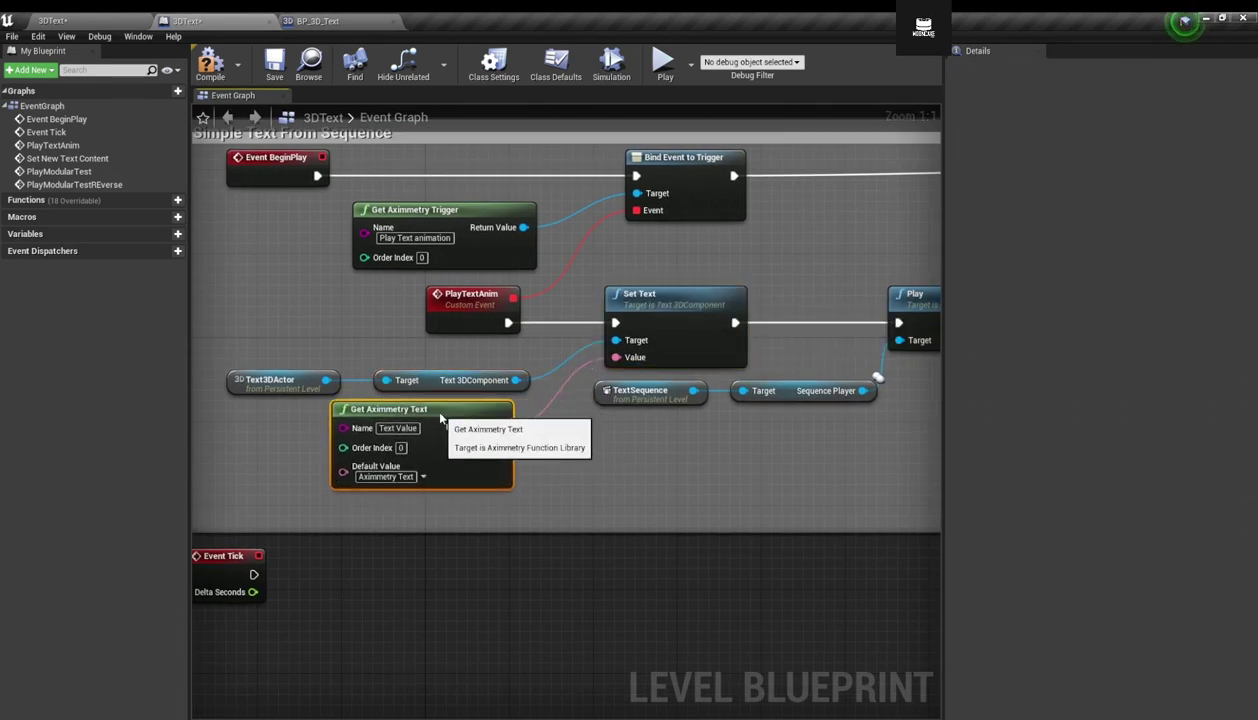
{"action": "left_click_drag", "start_coordinate": [432, 420], "coordinate": [432, 431]}
{"action": "scroll", "coordinate": [674, 476], "scroll_direction": "down", "scroll_amount": 8}
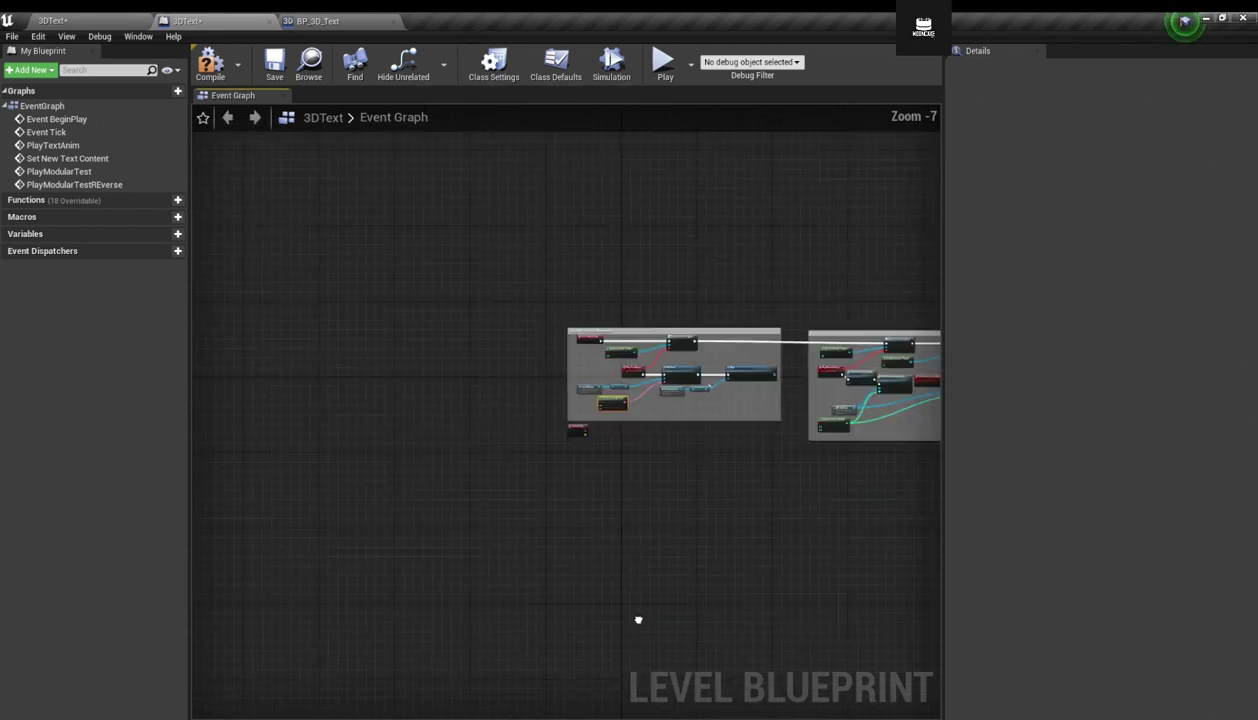
{"action": "right_click_drag", "start_coordinate": [640, 619], "coordinate": [921, 551]}
{"action": "scroll", "coordinate": [840, 450], "scroll_direction": "up", "scroll_amount": 3}
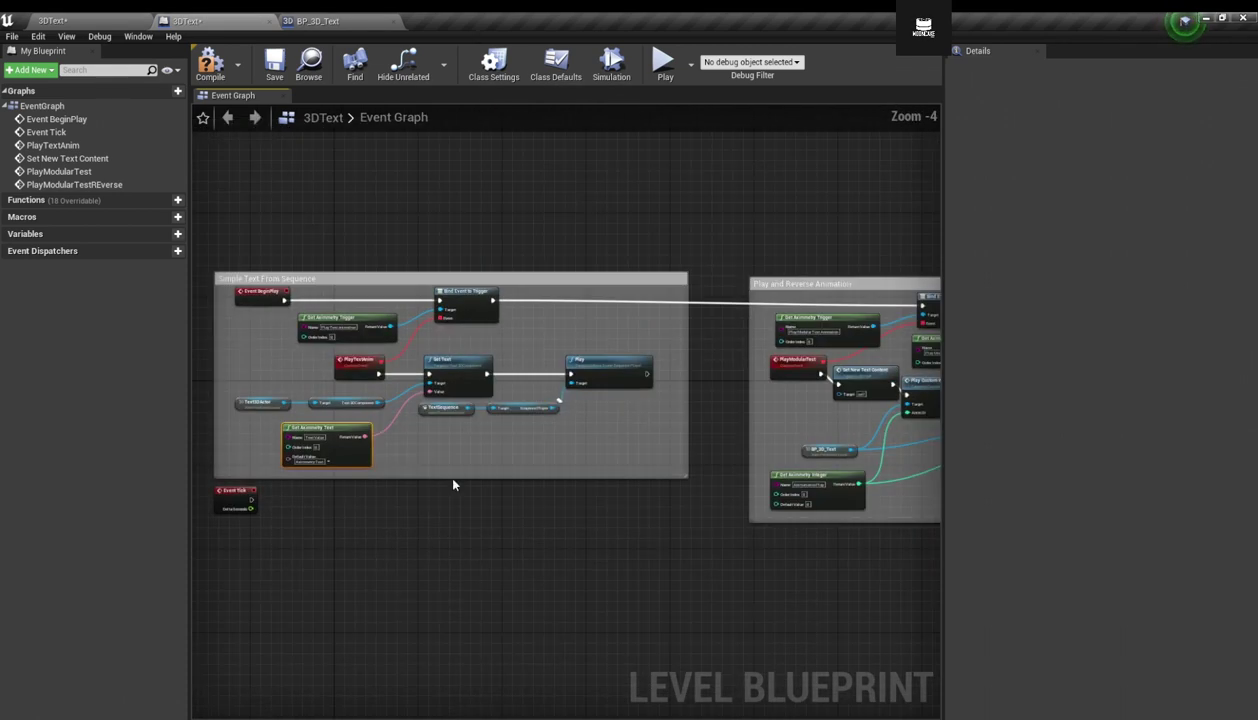
Compile and save the level blueprint, and return to the 3DText level.
{"action": "left_click", "coordinate": [217, 64]}
{"action": "left_click", "coordinate": [273, 75]}
{"action": "left_click", "coordinate": [80, 21]}
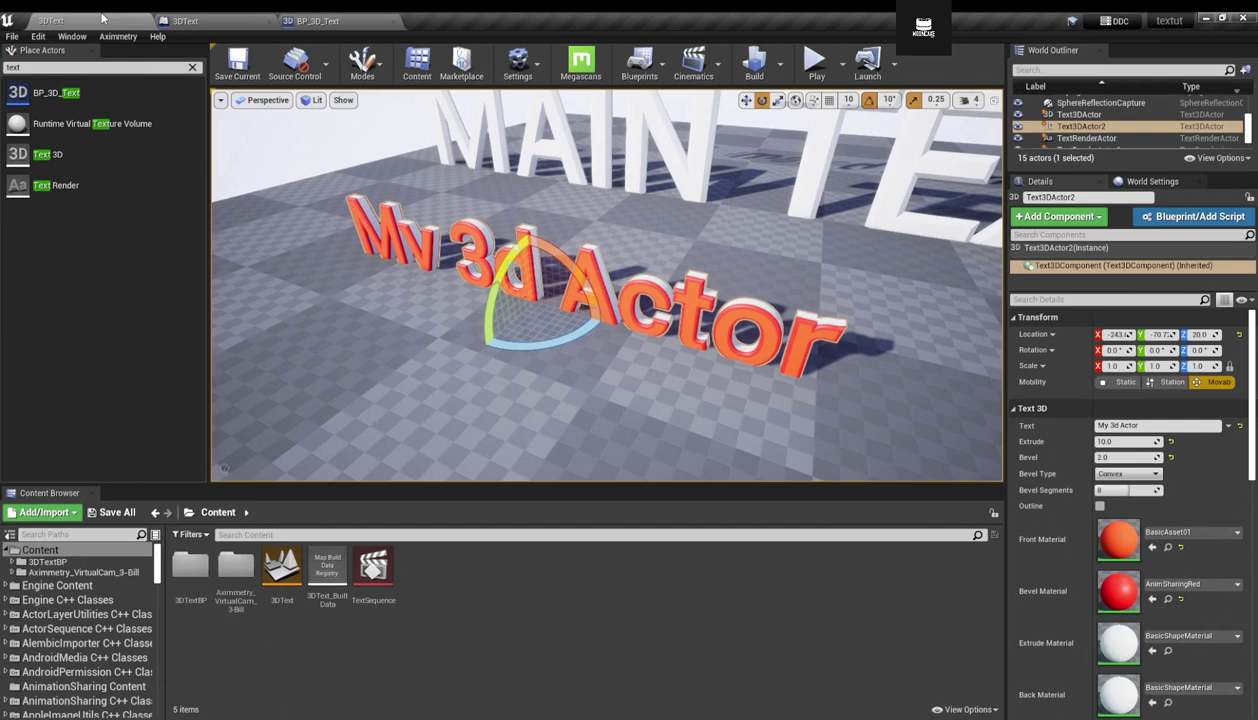
Create a Blueprint class with Actor as its parent in the Content folder and name it BP_CustomText.
{"action": "right_click_drag", "start_coordinate": [652, 402], "coordinate": [610, 395]}
{"action": "mouse_move", "coordinate": [720, 408]}
{"action": "right_mouse_down"}
{"action": "mouse_move", "coordinate": [775, 416]}
{"action": "mouse_move", "coordinate": [705, 388]}
{"action": "mouse_move", "coordinate": [742, 416]}
{"action": "right_mouse_up"}
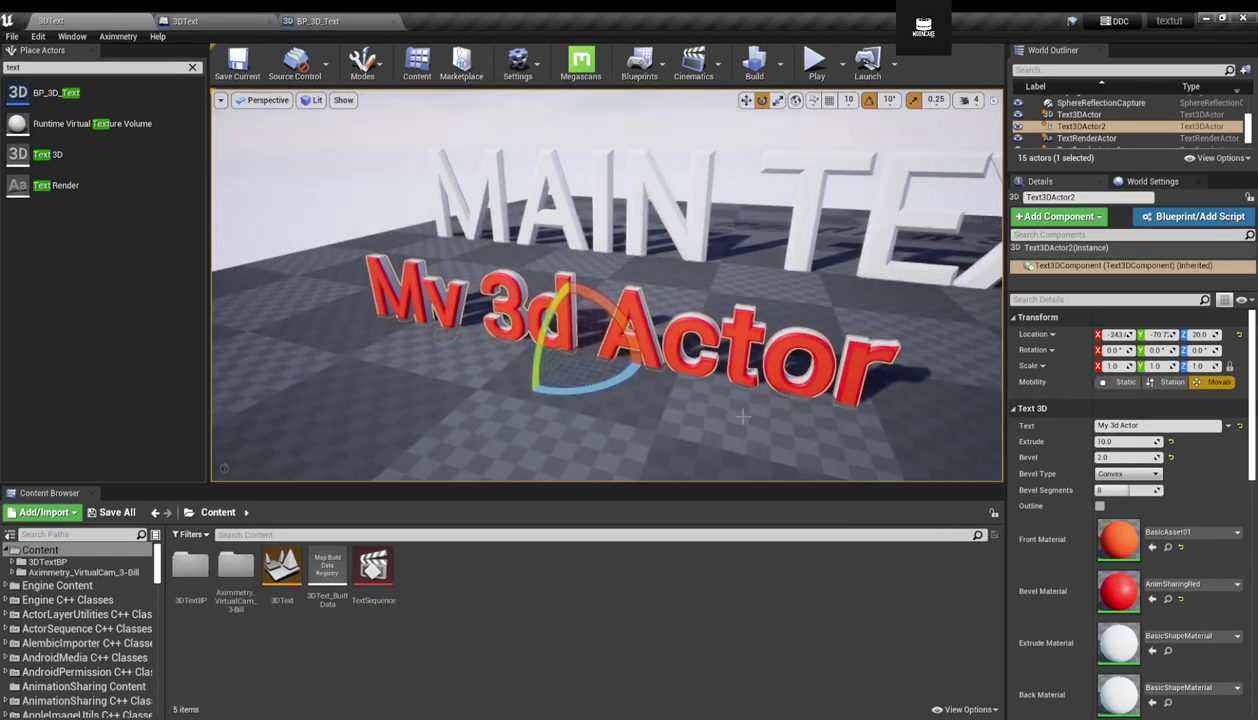
{"action": "right_click", "coordinate": [496, 676]}
{"action": "left_click", "coordinate": [530, 320]}
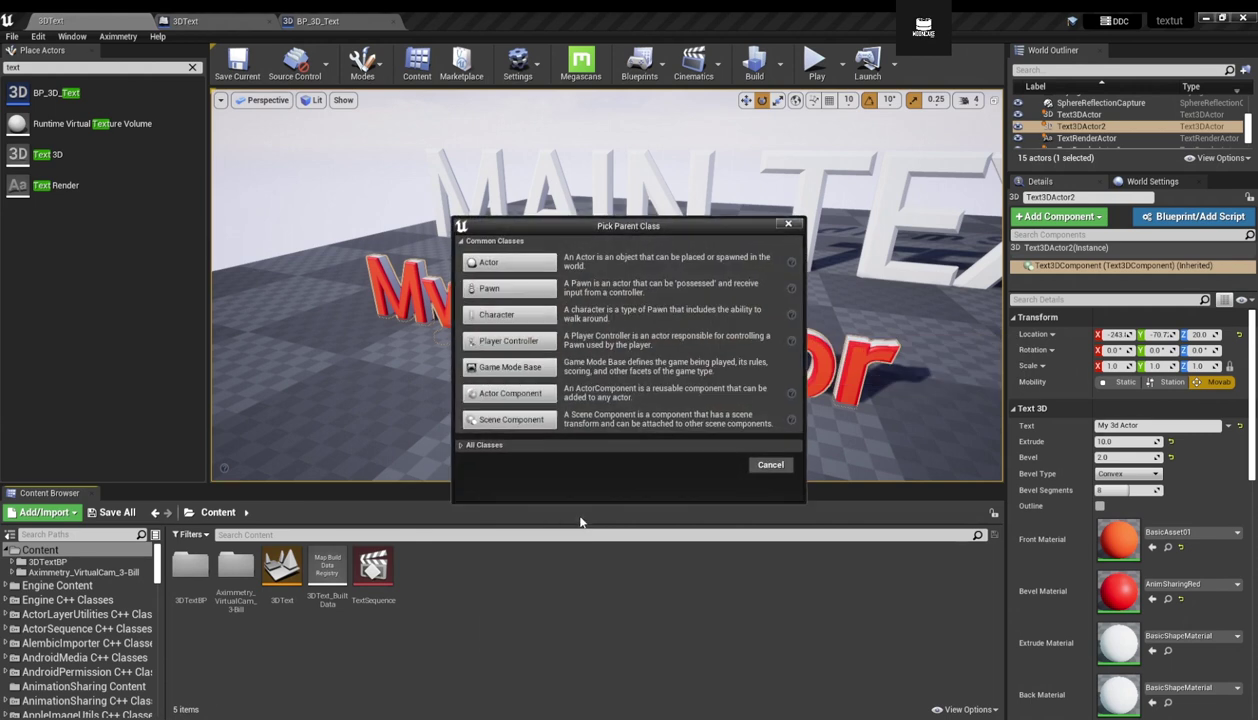
{"action": "left_click", "coordinate": [507, 264]}
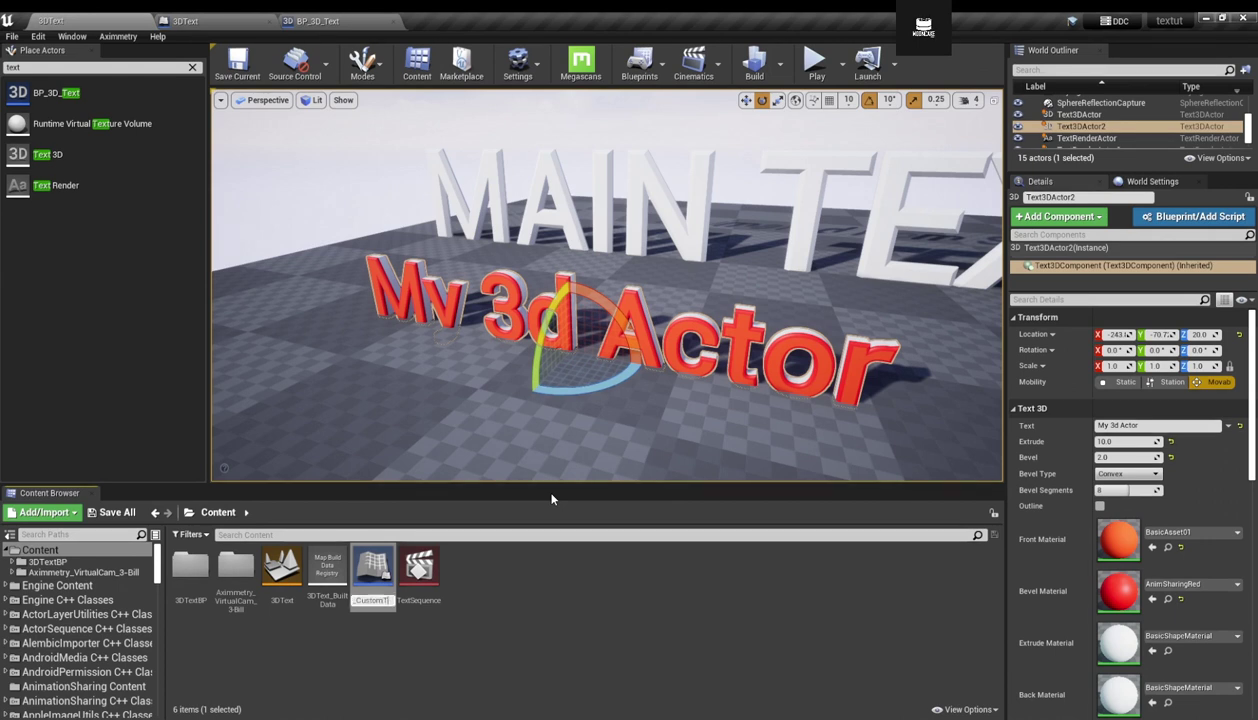
{"action": "type", "text": "xt"}
{"action": "key", "text": "Return"}
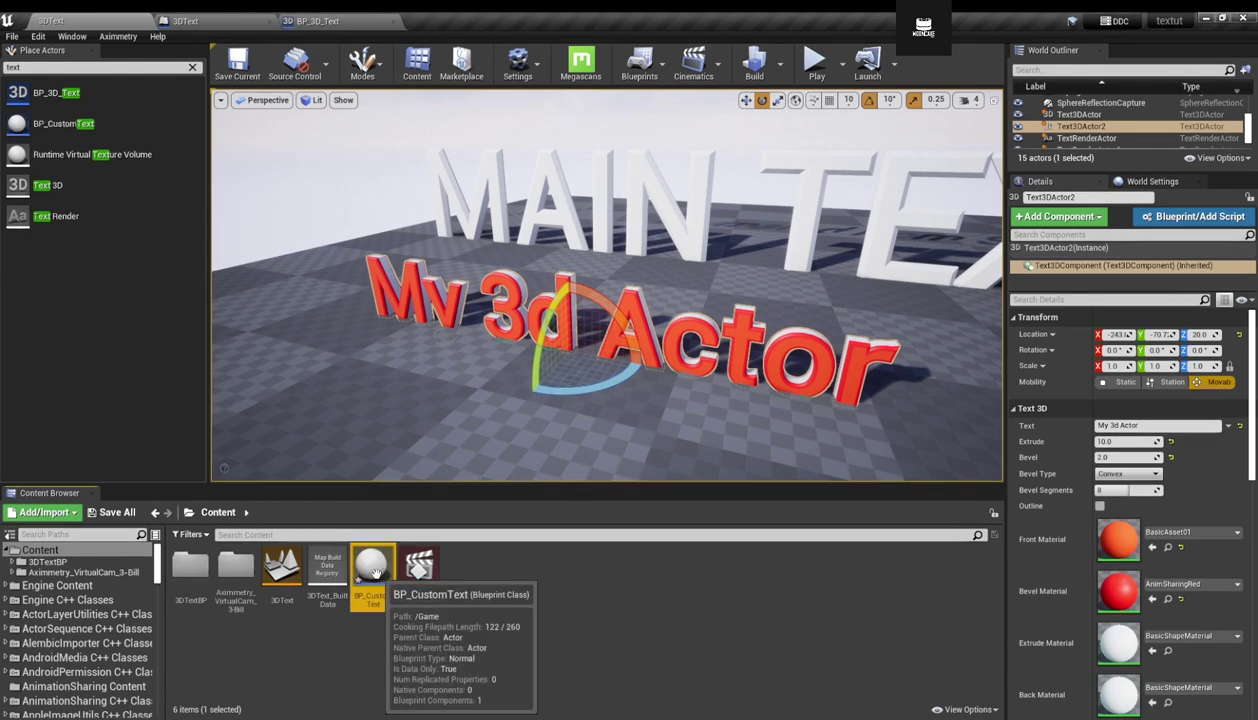
Open BP_CustomText for editing and add a Plane component to it.
{"action": "double_click", "coordinate": [372, 572]}
{"action": "right_click_drag", "start_coordinate": [566, 347], "coordinate": [680, 385]}
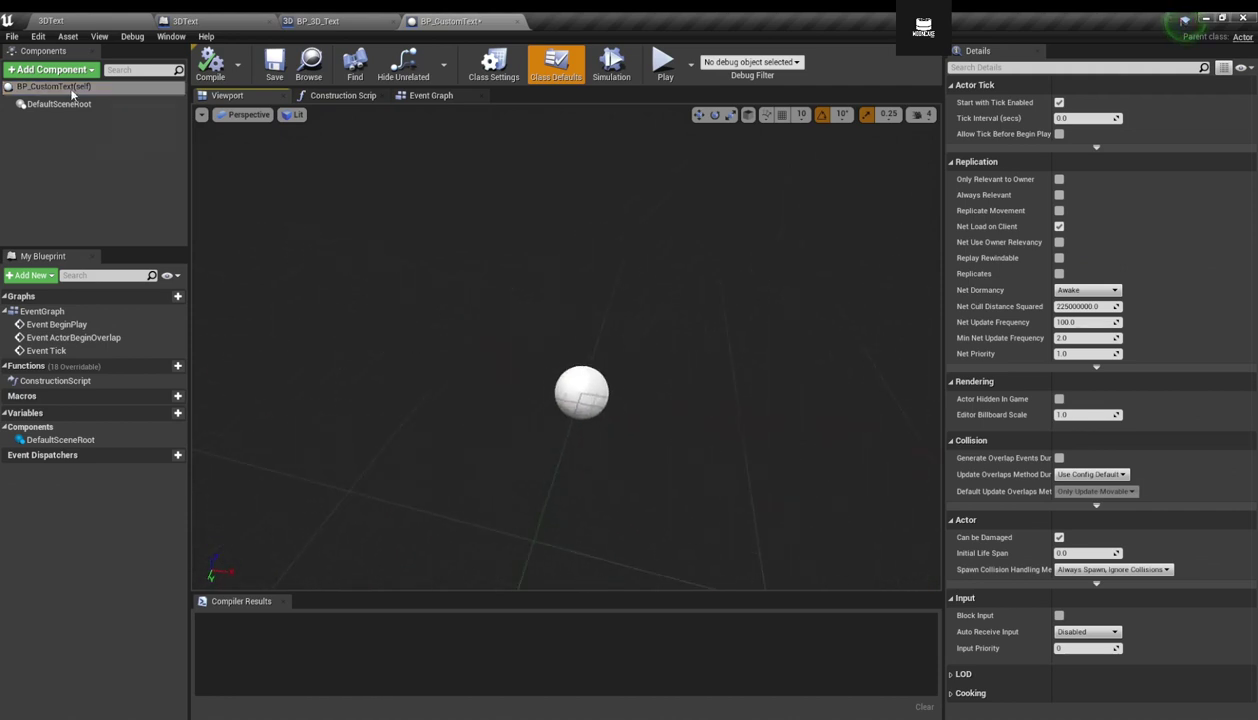
{"action": "left_click", "coordinate": [48, 72]}
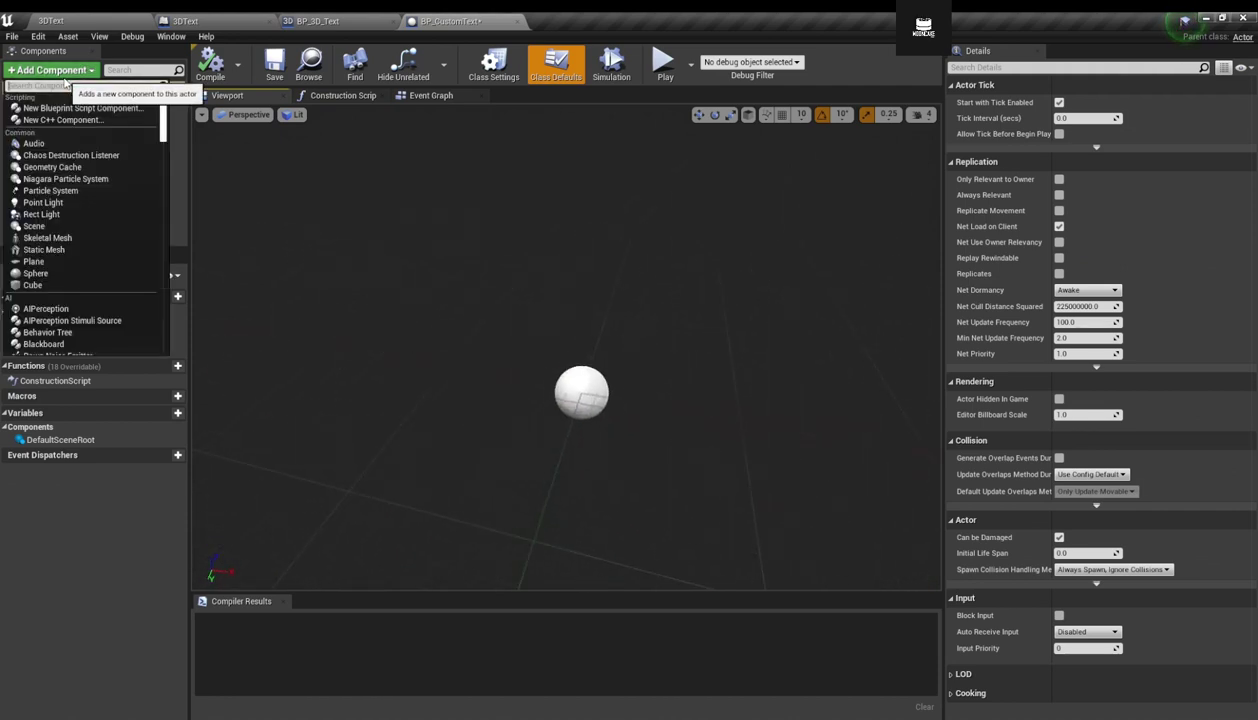
{"action": "type", "text": "plane"}
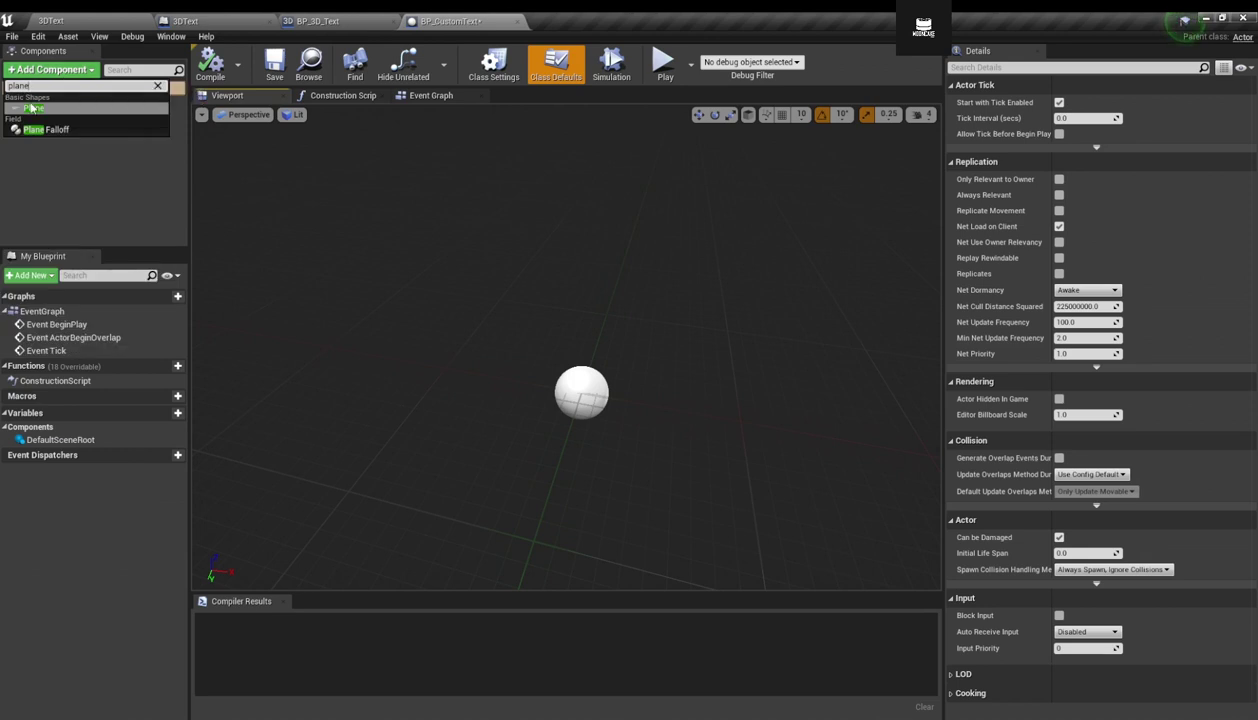
{"action": "left_click", "coordinate": [45, 116]}
Rotate the plane about 90° around X so it stands upright, and raise it to a Z location of about 52.
{"action": "right_click_drag", "start_coordinate": [555, 352], "coordinate": [500, 354]}
{"action": "key", "text": "e"}
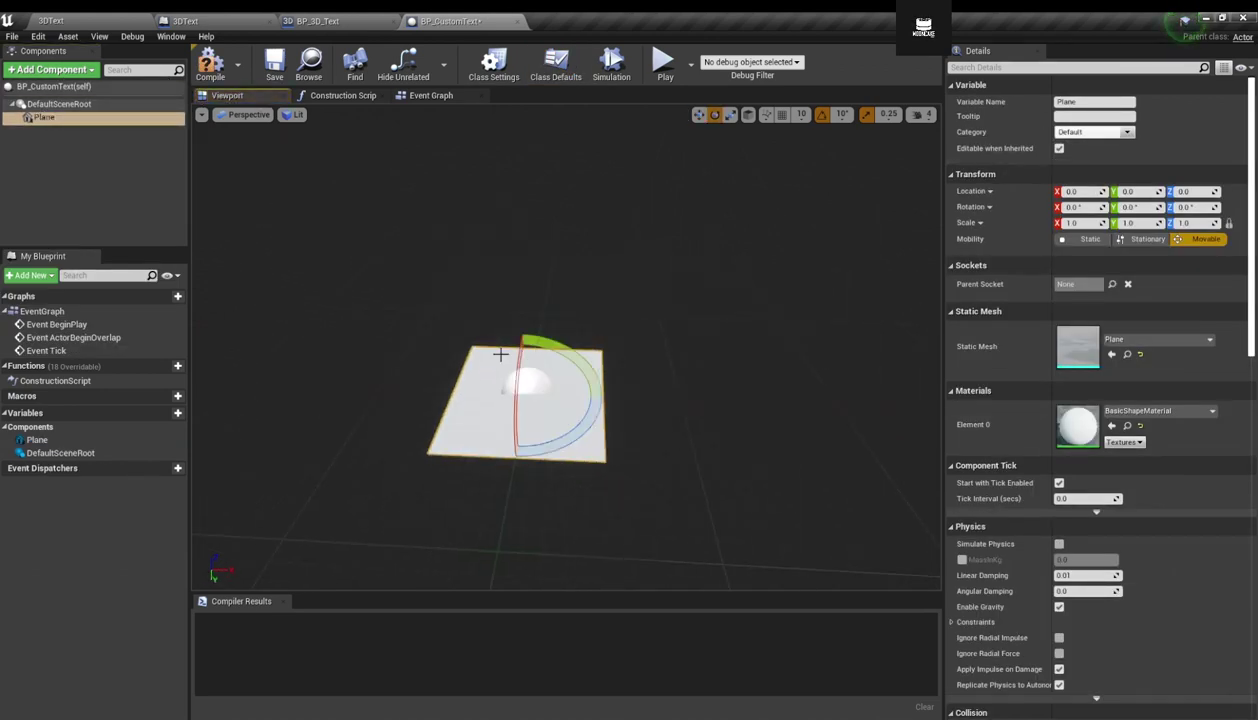
{"action": "mouse_move", "coordinate": [520, 371]}
{"action": "left_mouse_down"}
{"action": "mouse_move", "coordinate": [520, 450]}
{"action": "mouse_move", "coordinate": [534, 373]}
{"action": "mouse_move", "coordinate": [519, 356]}
{"action": "left_mouse_up"}
{"action": "key", "text": "w"}
{"action": "right_click_drag", "start_coordinate": [519, 356], "coordinate": [598, 404]}
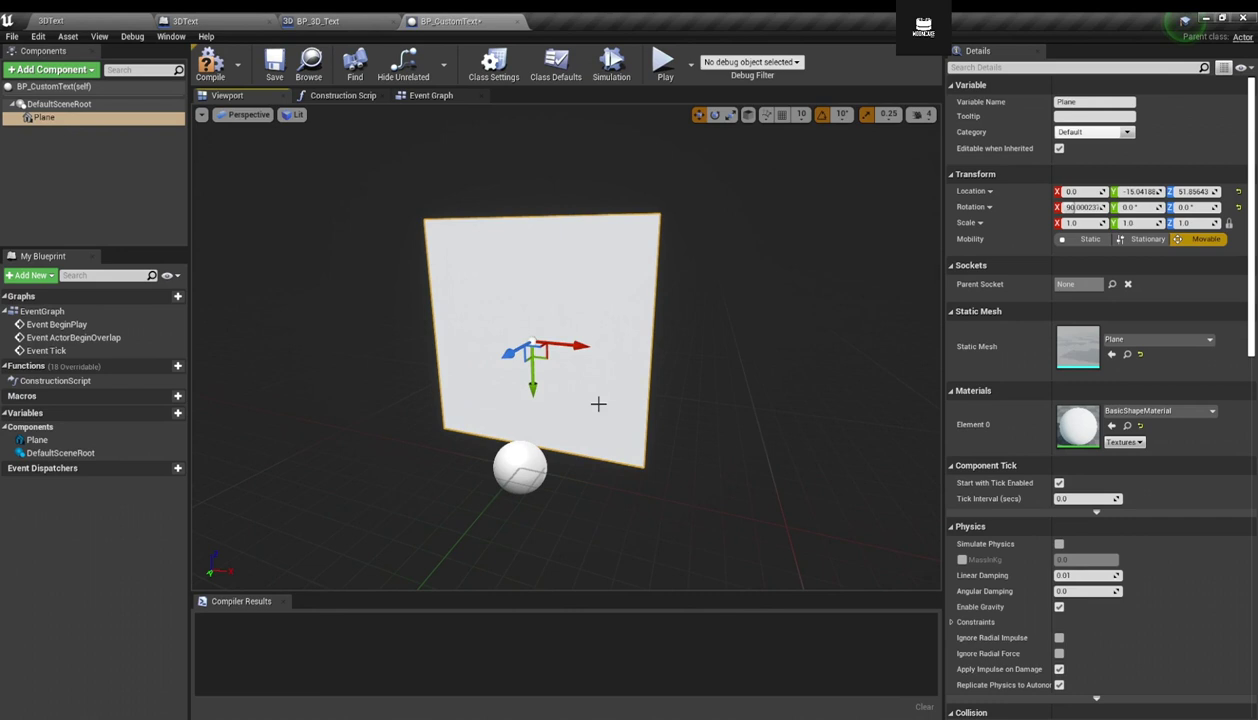
Add a Text 3D component under the plane, and rotate and move it to face forward in front of the plane's lower part.
{"action": "left_click", "coordinate": [66, 70]}
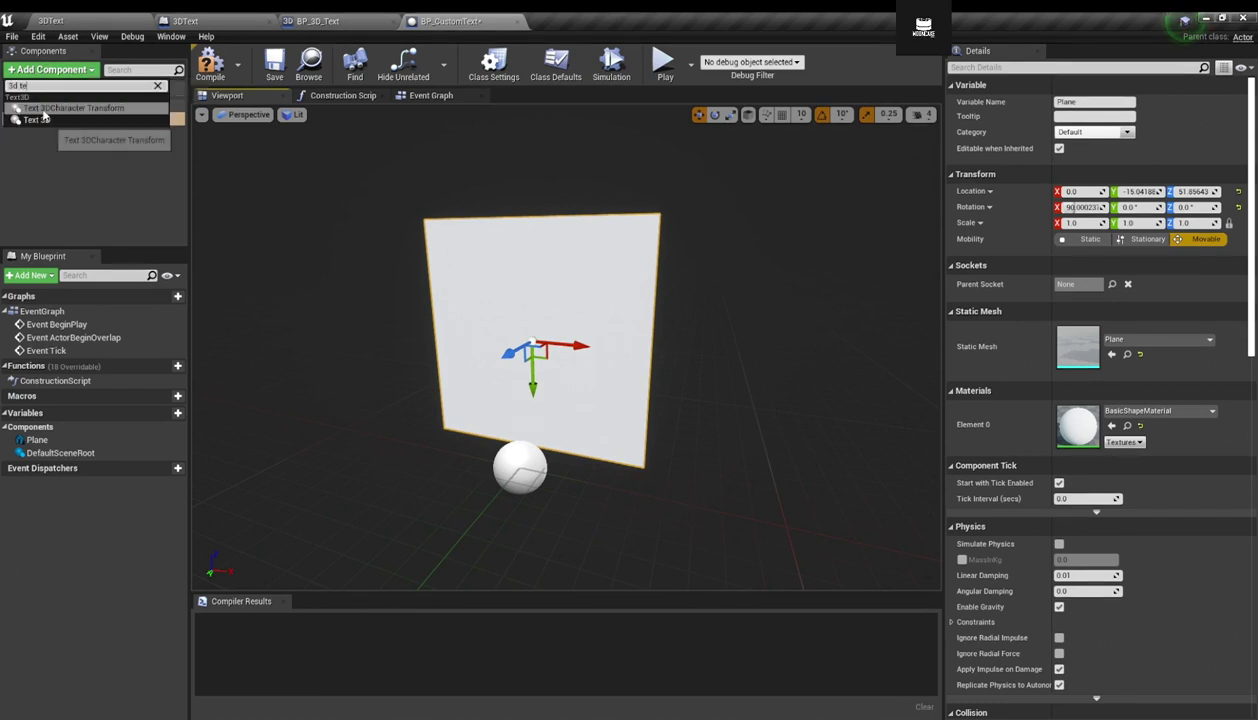
{"action": "left_click", "coordinate": [44, 121]}
{"action": "mouse_move", "coordinate": [485, 450]}
{"action": "right_mouse_down"}
{"action": "mouse_move", "coordinate": [520, 470]}
{"action": "mouse_move", "coordinate": [485, 471]}
{"action": "right_mouse_up"}
{"action": "key", "text": "e"}
{"action": "left_click_drag", "start_coordinate": [483, 470], "coordinate": [415, 398]}
{"action": "key", "text": "w"}
Set the Text3D component's horizontal alignment to Center and move the text to the middle of the plane's width.
{"action": "scroll", "coordinate": [1000, 540], "scroll_direction": "down", "scroll_amount": 2}
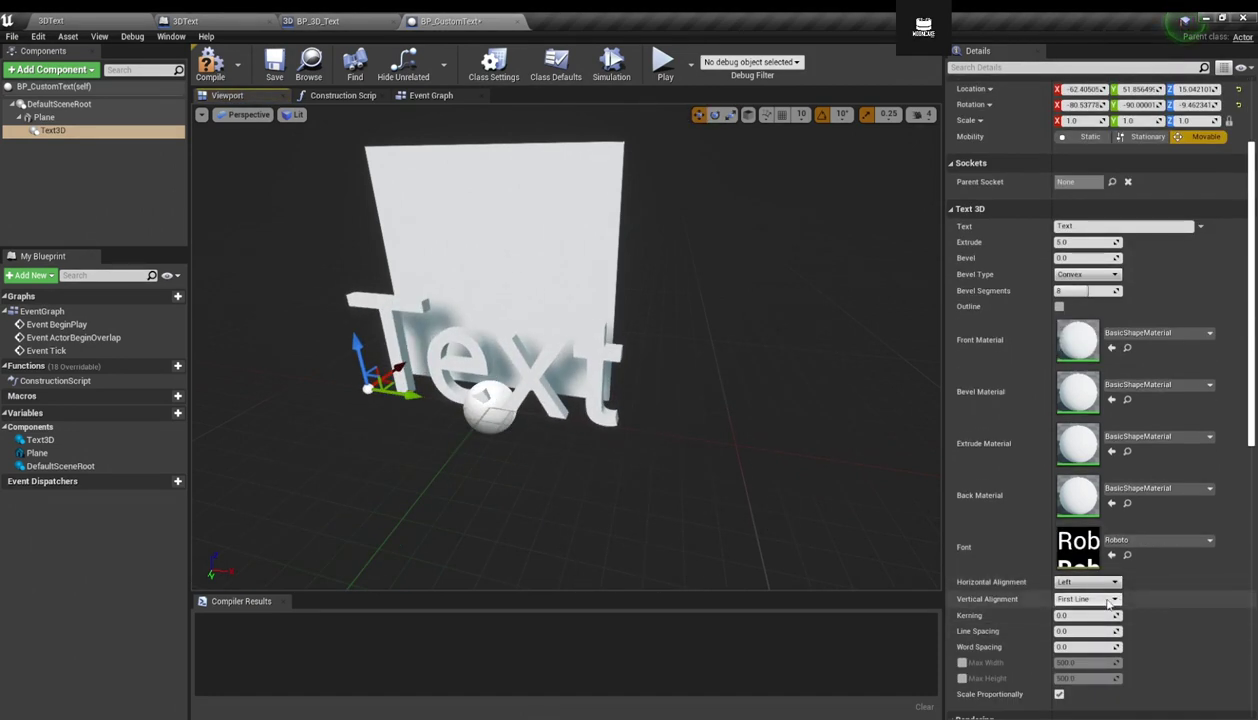
{"action": "left_click", "coordinate": [1088, 581]}
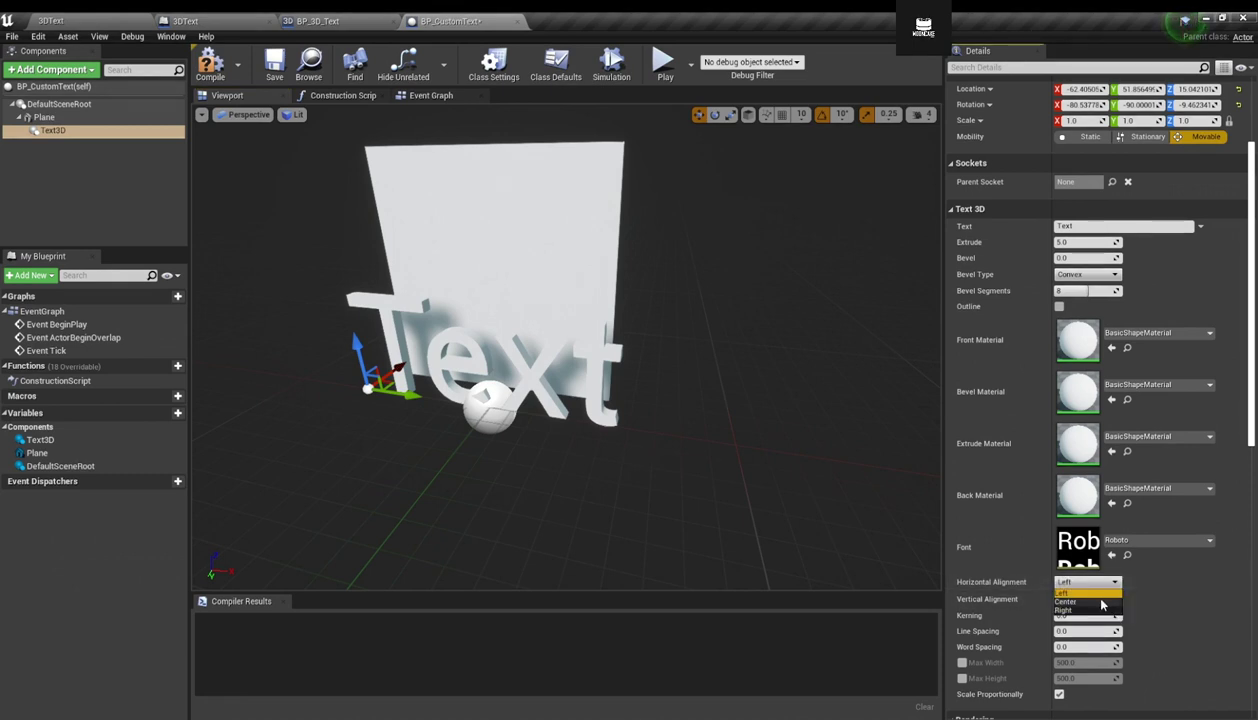
{"action": "left_click", "coordinate": [1088, 597]}
{"action": "right_click_drag", "start_coordinate": [412, 393], "coordinate": [438, 393]}
{"action": "left_click_drag", "start_coordinate": [386, 400], "coordinate": [502, 430]}
{"action": "left_click", "coordinate": [578, 203]}
{"action": "mouse_move", "coordinate": [603, 193]}
{"action": "right_mouse_down"}
{"action": "mouse_move", "coordinate": [580, 176]}
{"action": "mouse_move", "coordinate": [632, 179]}
{"action": "mouse_move", "coordinate": [555, 190]}
{"action": "mouse_move", "coordinate": [580, 190]}
{"action": "right_mouse_up"}
{"action": "key", "text": "w"}
{"action": "key", "text": "s"}
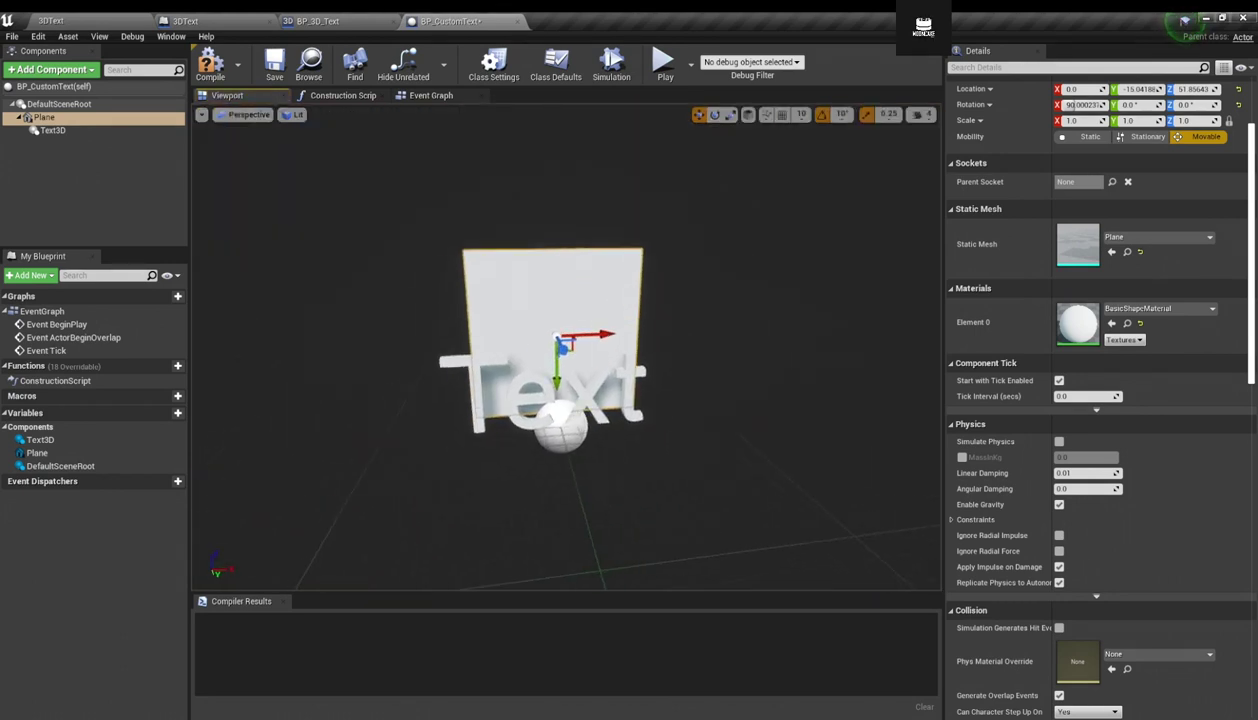
Return to the 3DText level and place a BP_CustomText actor on the floor beside the "My 3d Actor" text.
{"action": "left_click", "coordinate": [8, 20]}
{"action": "left_click", "coordinate": [52, 20]}
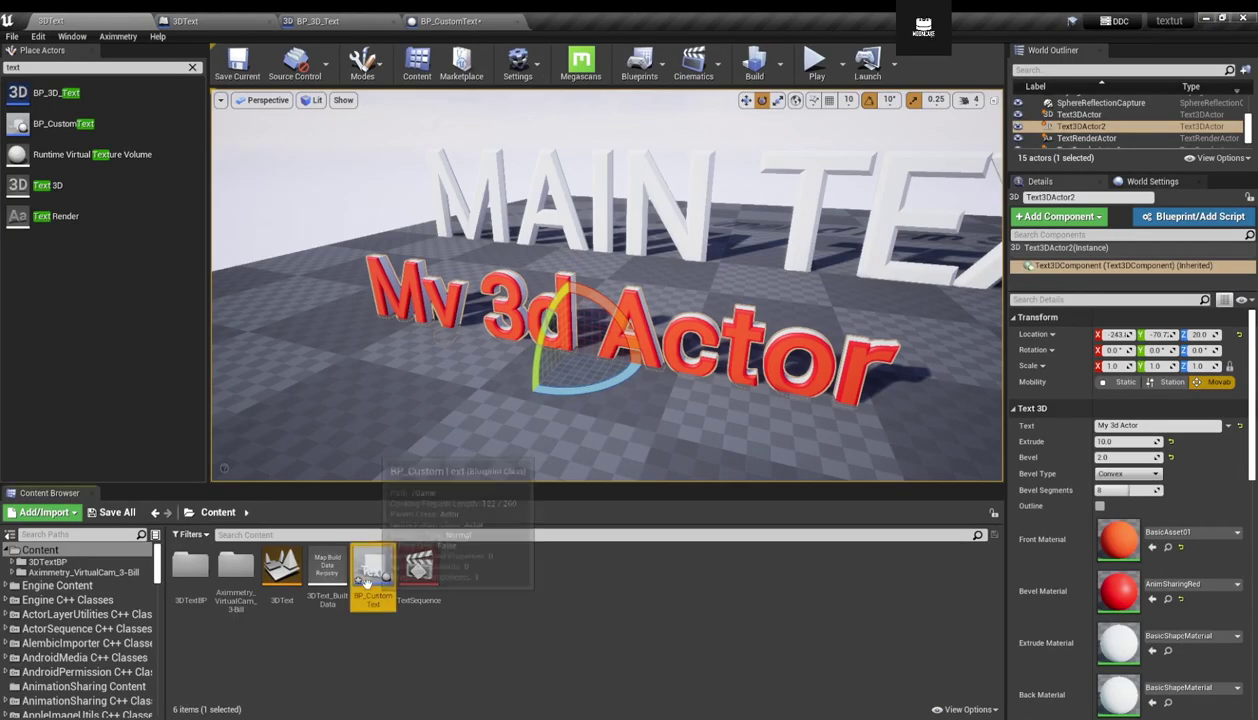
{"action": "left_click_drag", "start_coordinate": [371, 575], "coordinate": [337, 385]}
{"action": "key", "text": "f"}
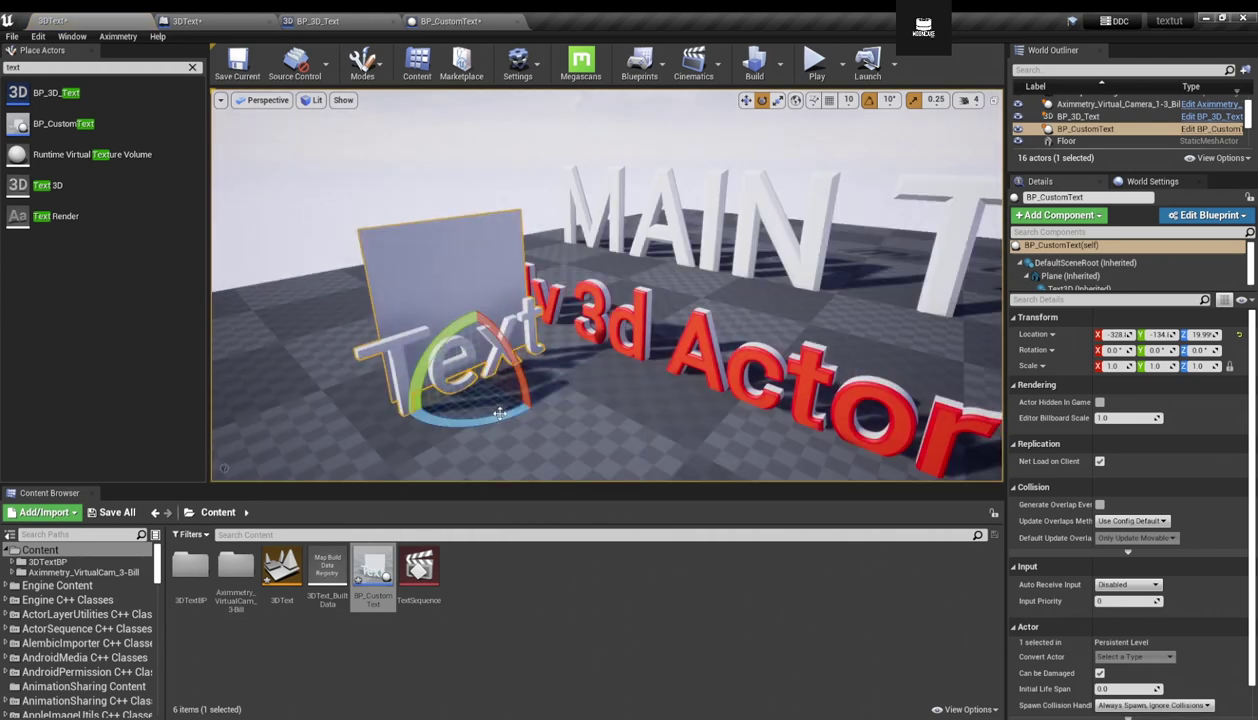
{"action": "left_click_drag", "start_coordinate": [563, 362], "coordinate": [548, 398]}
{"action": "key", "text": "a"}
{"action": "right_click_drag", "start_coordinate": [508, 393], "coordinate": [565, 390]}
Add a reference to the BP_CustomText actor in the level blueprint's event graph, above the Simple Text From Sequence group.
{"action": "left_click_drag", "start_coordinate": [1085, 129], "coordinate": [224, 28]}
{"action": "left_click_drag", "start_coordinate": [362, 158], "coordinate": [362, 158]}
{"action": "scroll", "coordinate": [362, 158], "scroll_direction": "up", "scroll_amount": 3}
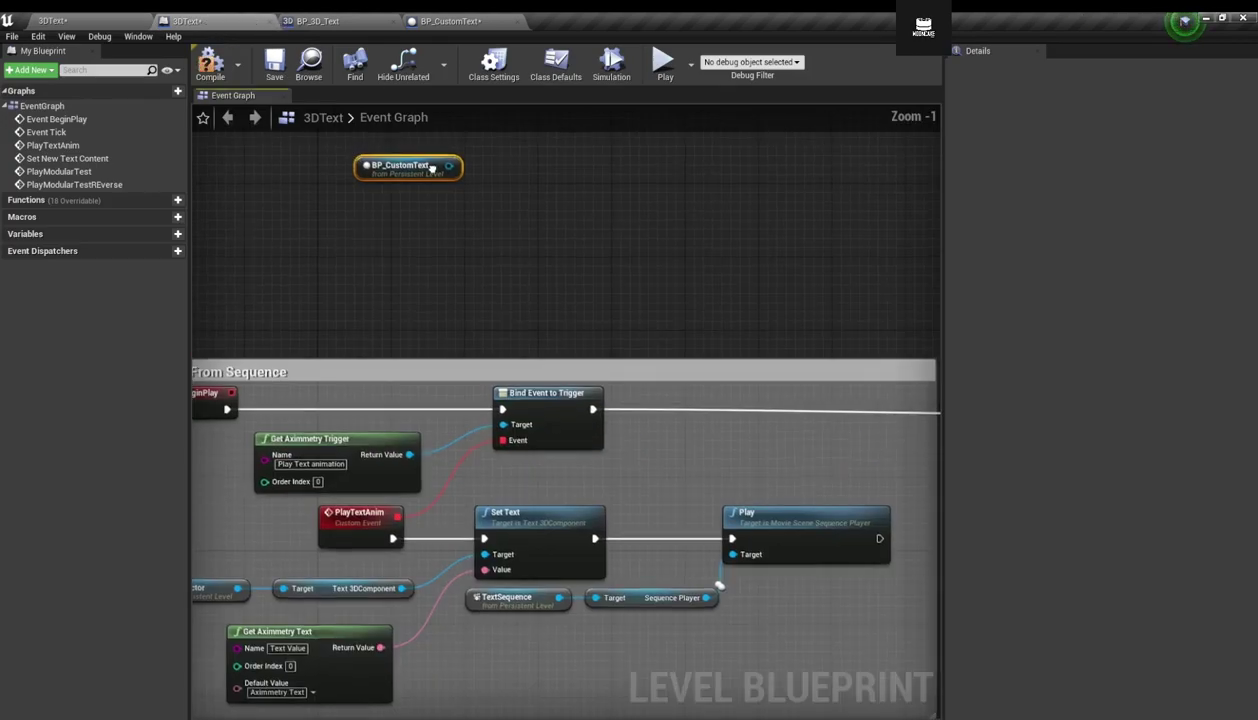
{"action": "right_click_drag", "start_coordinate": [434, 168], "coordinate": [510, 376]}
{"action": "left_click_drag", "start_coordinate": [525, 373], "coordinate": [670, 308]}
{"action": "type", "text": "set tex"}
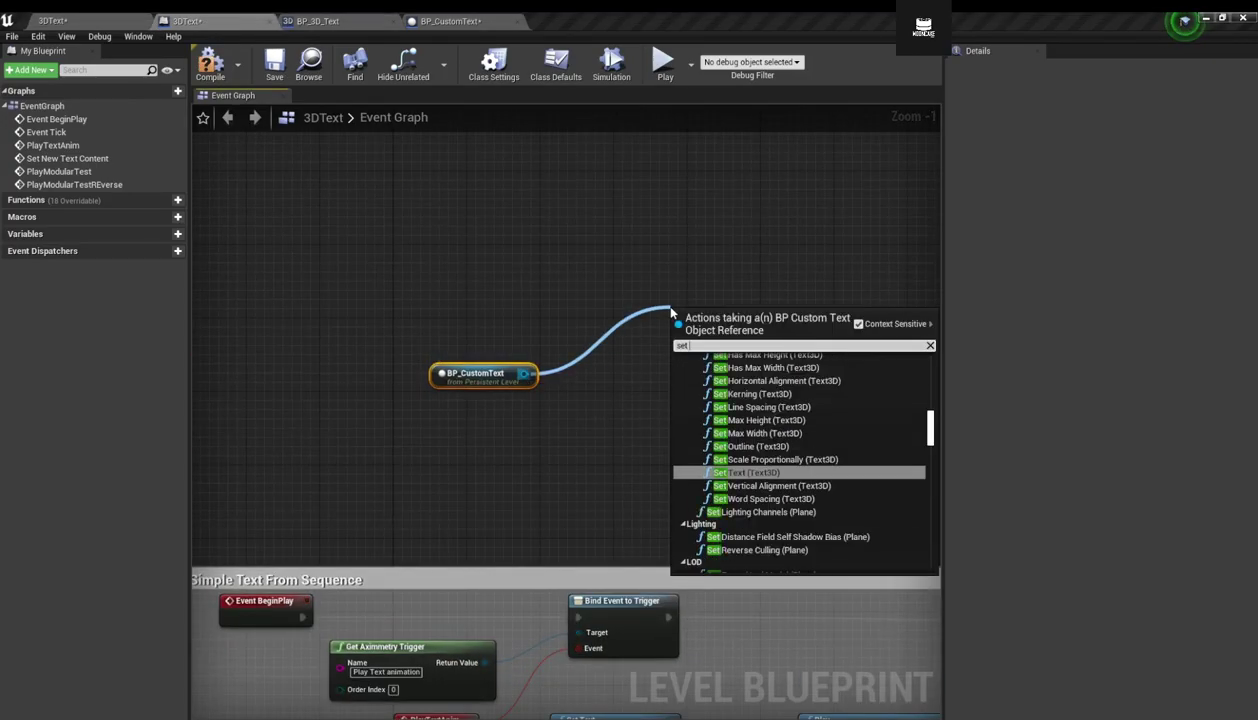
{"action": "left_click", "coordinate": [770, 484]}
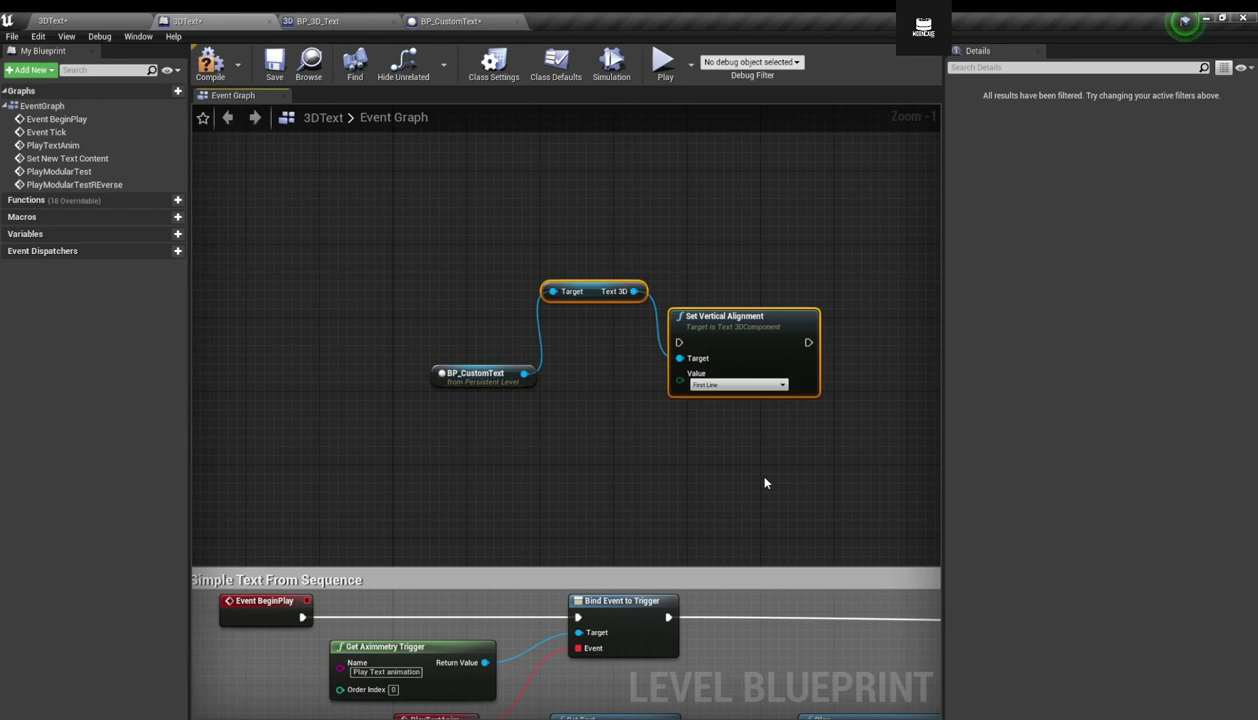
{"action": "left_click", "coordinate": [575, 275]}
{"action": "left_click", "coordinate": [604, 291]}
{"action": "key", "text": "Delete"}
{"action": "left_click", "coordinate": [722, 317]}
{"action": "key", "text": "Delete"}
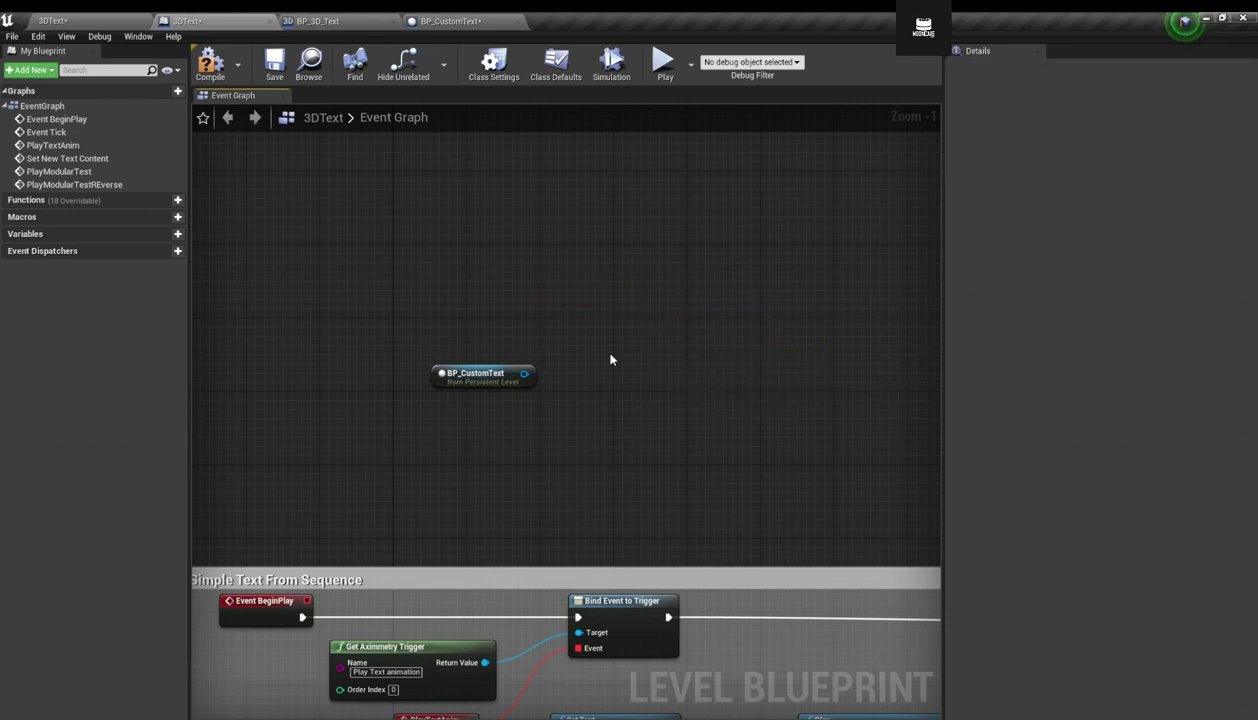
Add a Set Text (Text3D) node targeting the BP_CustomText reference and line the connected nodes up in a row.
{"action": "left_click_drag", "start_coordinate": [523, 373], "coordinate": [621, 362]}
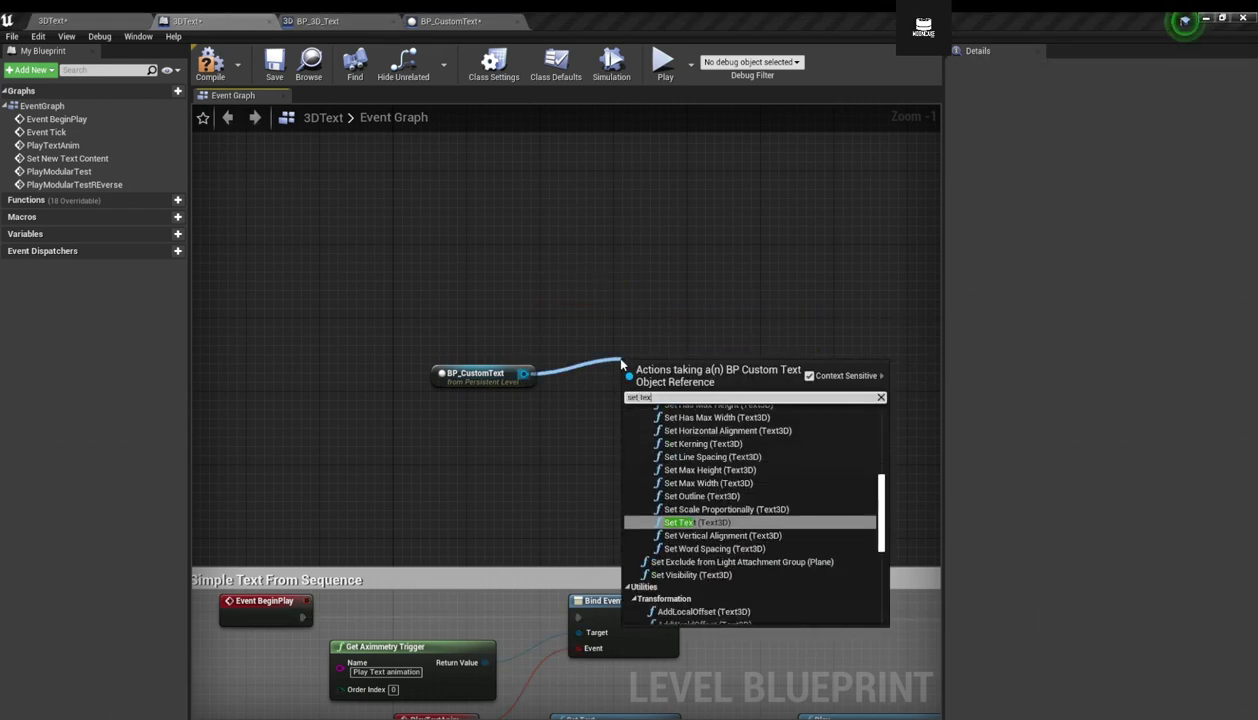
{"action": "left_click", "coordinate": [733, 523]}
{"action": "left_click_drag", "start_coordinate": [690, 371], "coordinate": [803, 383]}
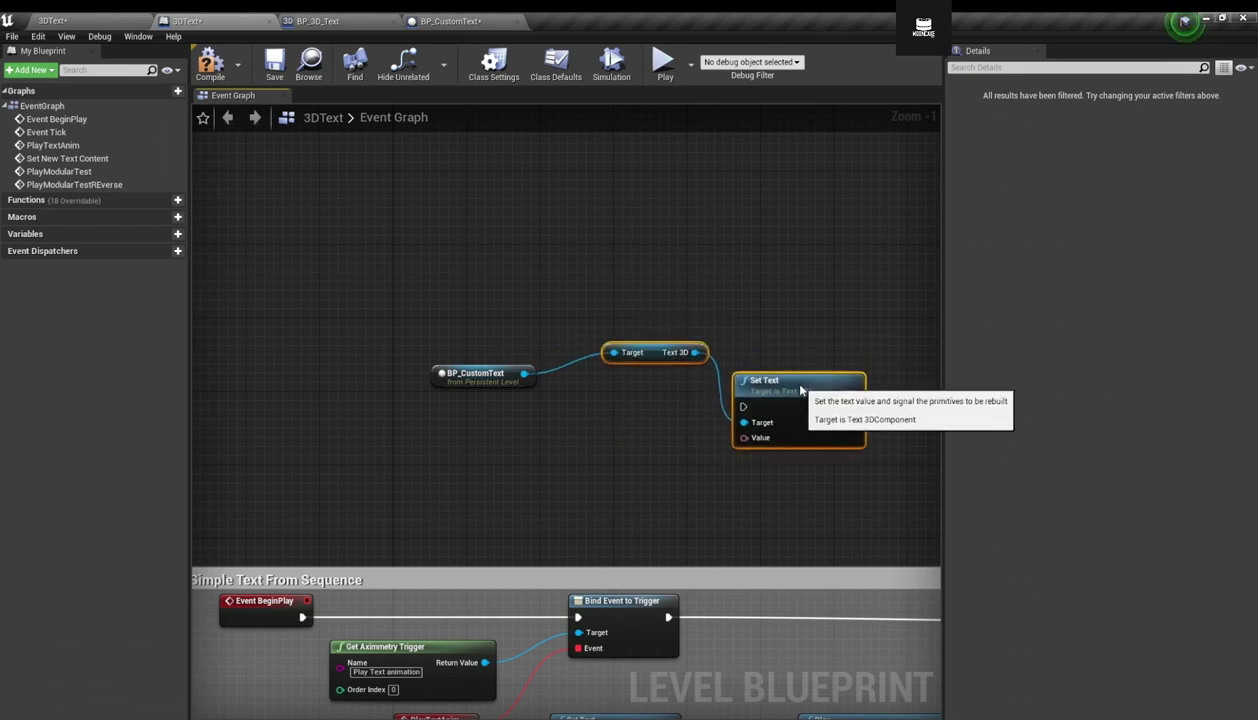
{"action": "left_click", "coordinate": [668, 361]}
{"action": "left_click_drag", "start_coordinate": [649, 375], "coordinate": [649, 366]}
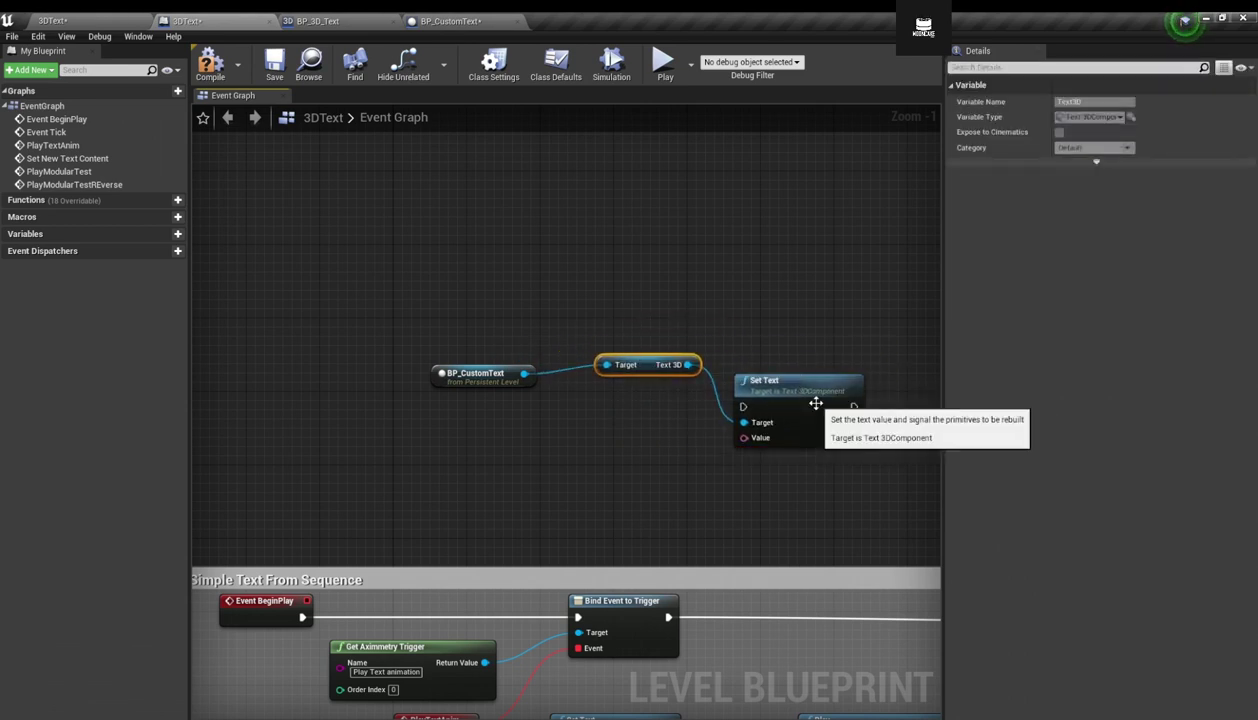
{"action": "left_click_drag", "start_coordinate": [811, 387], "coordinate": [809, 341]}
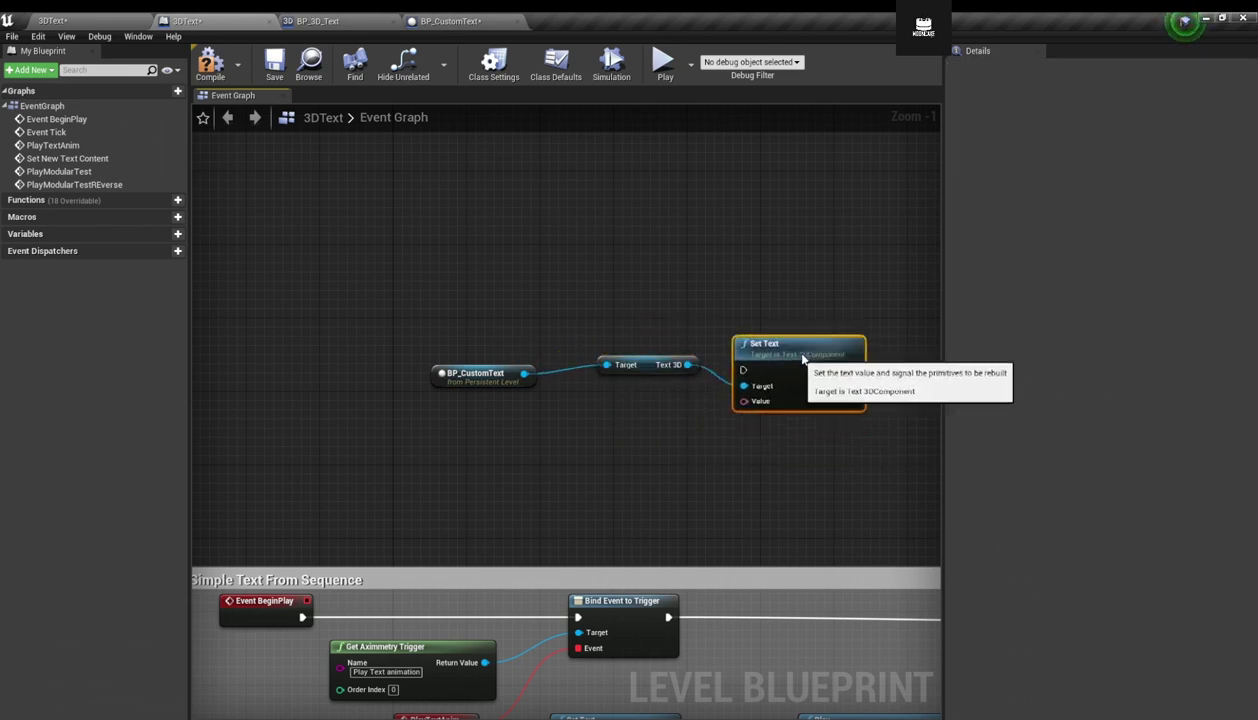
{"action": "left_click_drag", "start_coordinate": [641, 373], "coordinate": [614, 379]}
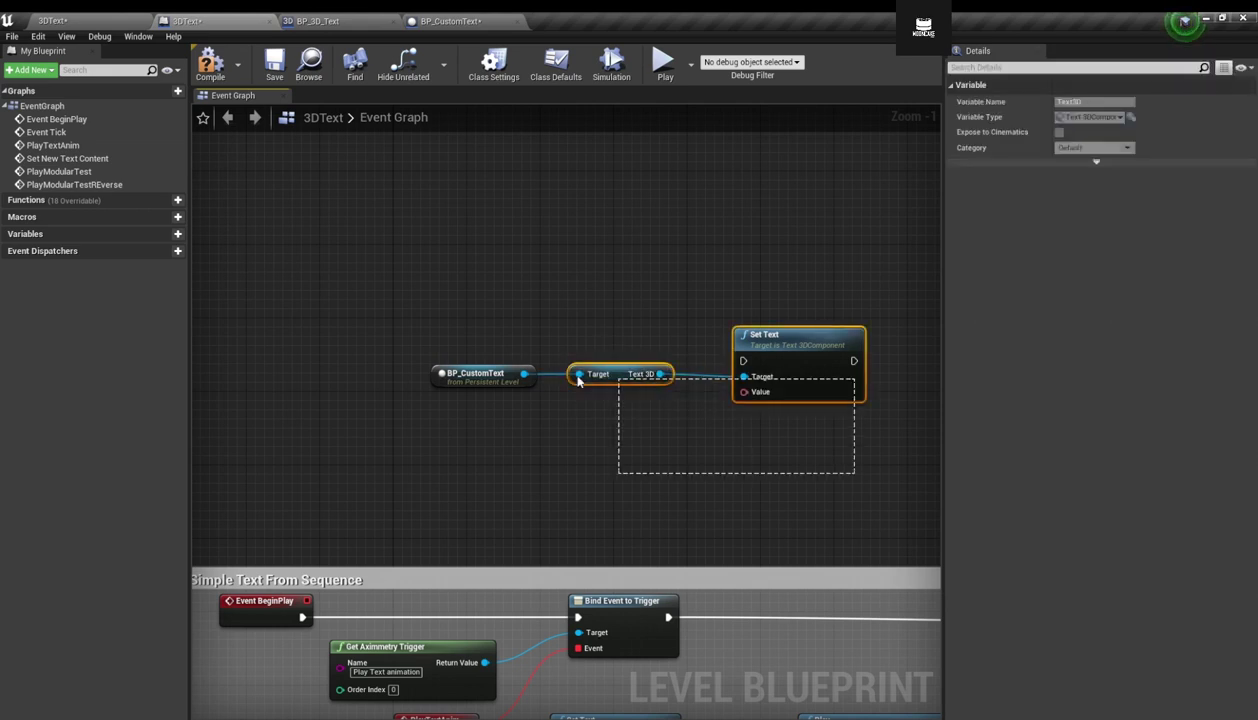
Delete the BP_CustomText reference and its Set Text nodes from the level blueprint, and remove the BP_CustomText actor from the level.
{"action": "key", "text": "ctrl+a"}
{"action": "key", "text": "Delete"}
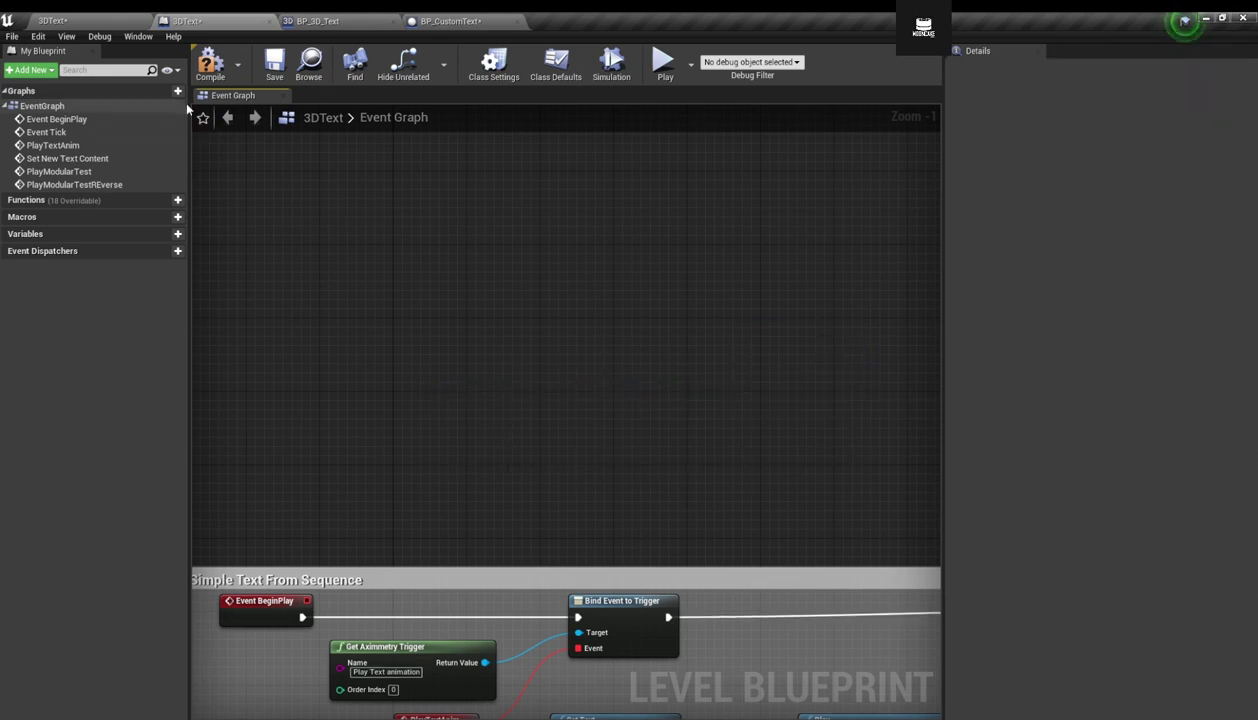
{"action": "left_click", "coordinate": [84, 19]}
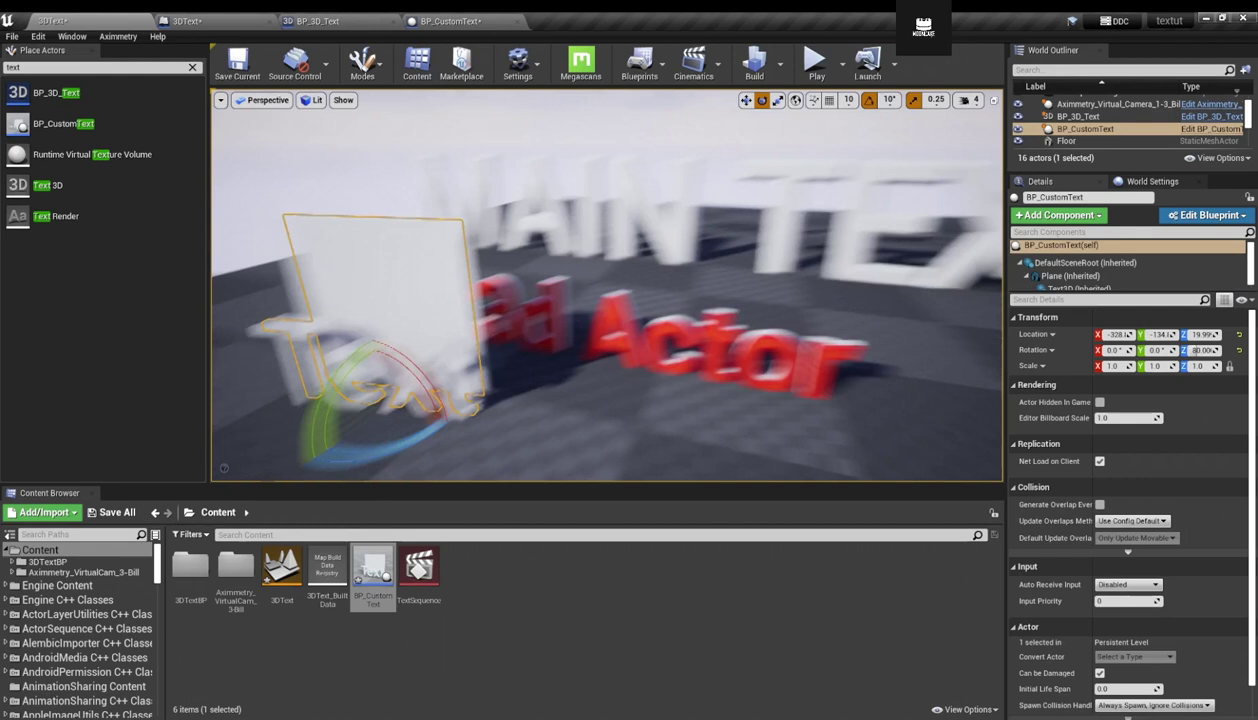
{"action": "mouse_move", "coordinate": [564, 362]}
{"action": "right_mouse_down"}
{"action": "mouse_move", "coordinate": [540, 375]}
{"action": "mouse_move", "coordinate": [564, 362]}
{"action": "right_mouse_up"}
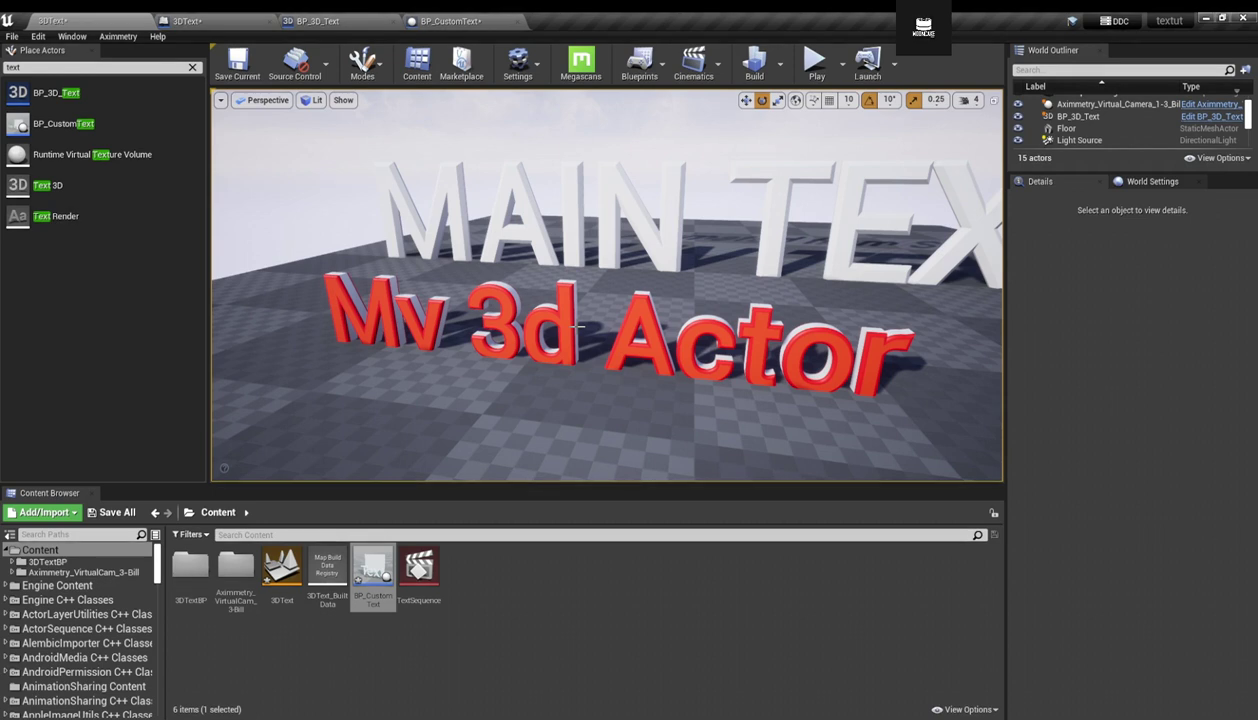
Add a Text 3D Character Transform component to the red "My 3d Actor" text.
{"action": "left_click", "coordinate": [569, 297]}
{"action": "key", "text": "f"}
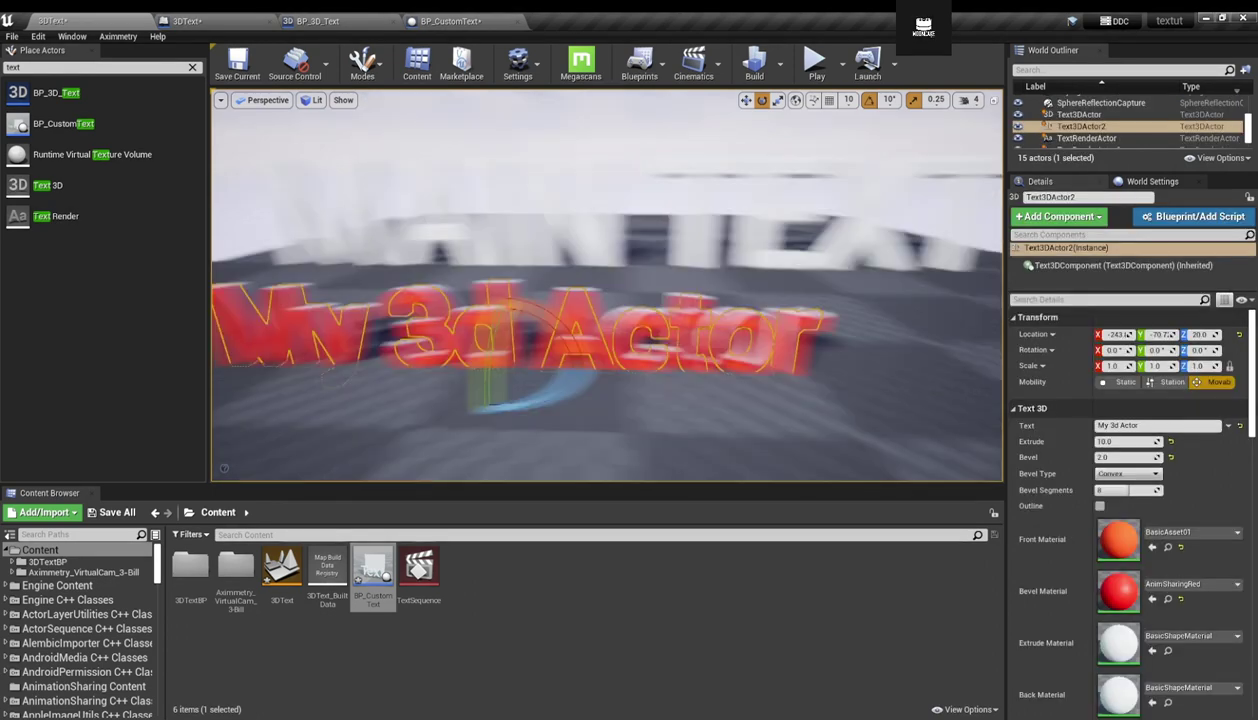
{"action": "left_click", "coordinate": [1058, 216]}
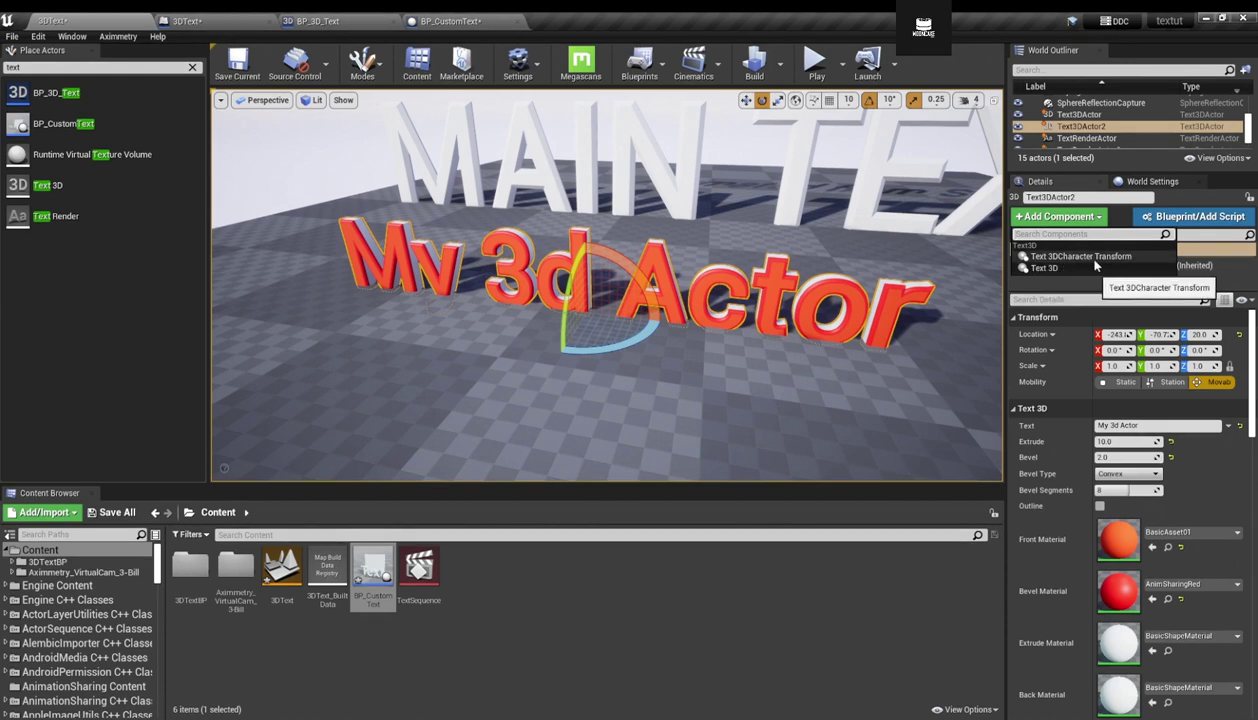
{"action": "left_click", "coordinate": [1095, 262]}
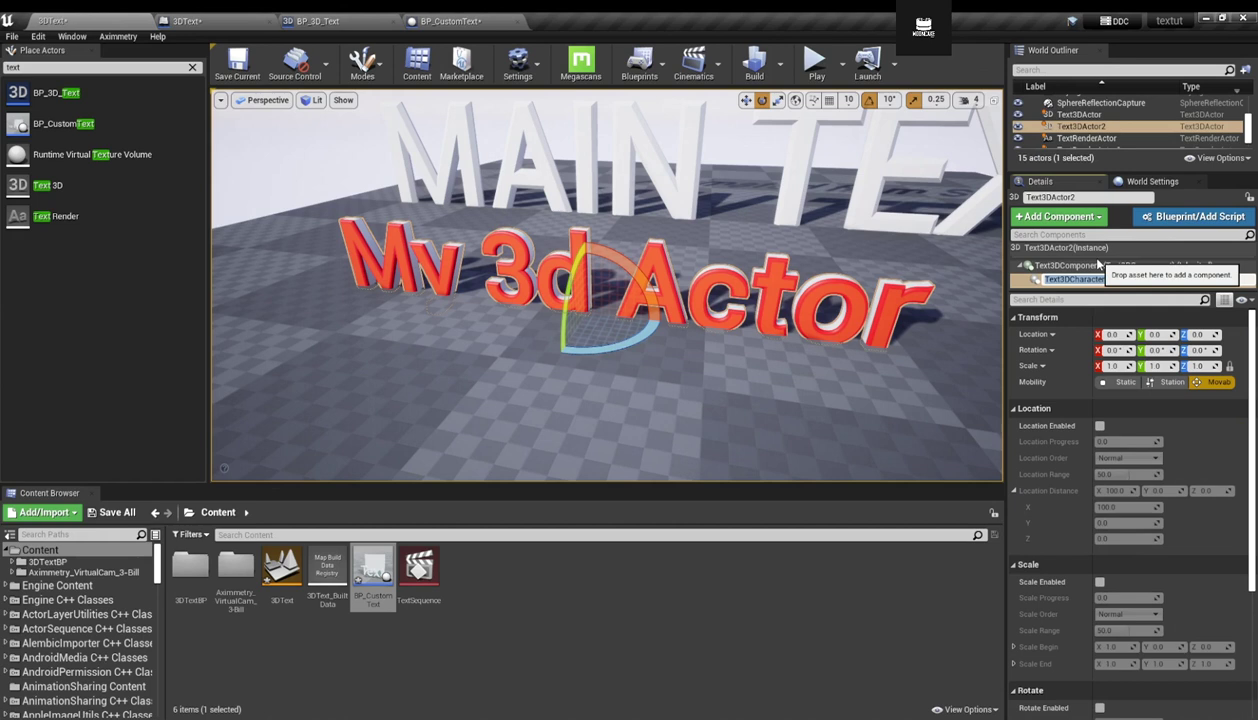
{"action": "right_click_drag", "start_coordinate": [778, 391], "coordinate": [804, 384]}
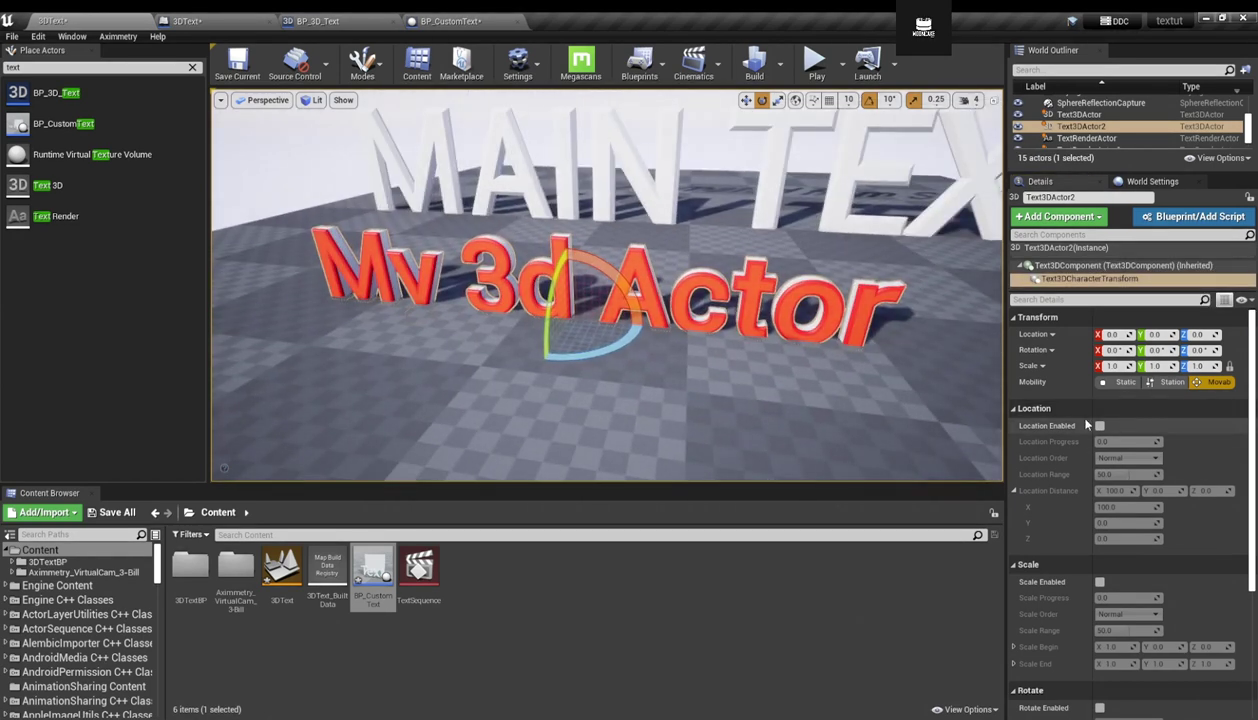
Enable the character transform's location, set the Z location distance to 100, and preview the movement by varying the location progress.
{"action": "left_click", "coordinate": [1014, 490]}
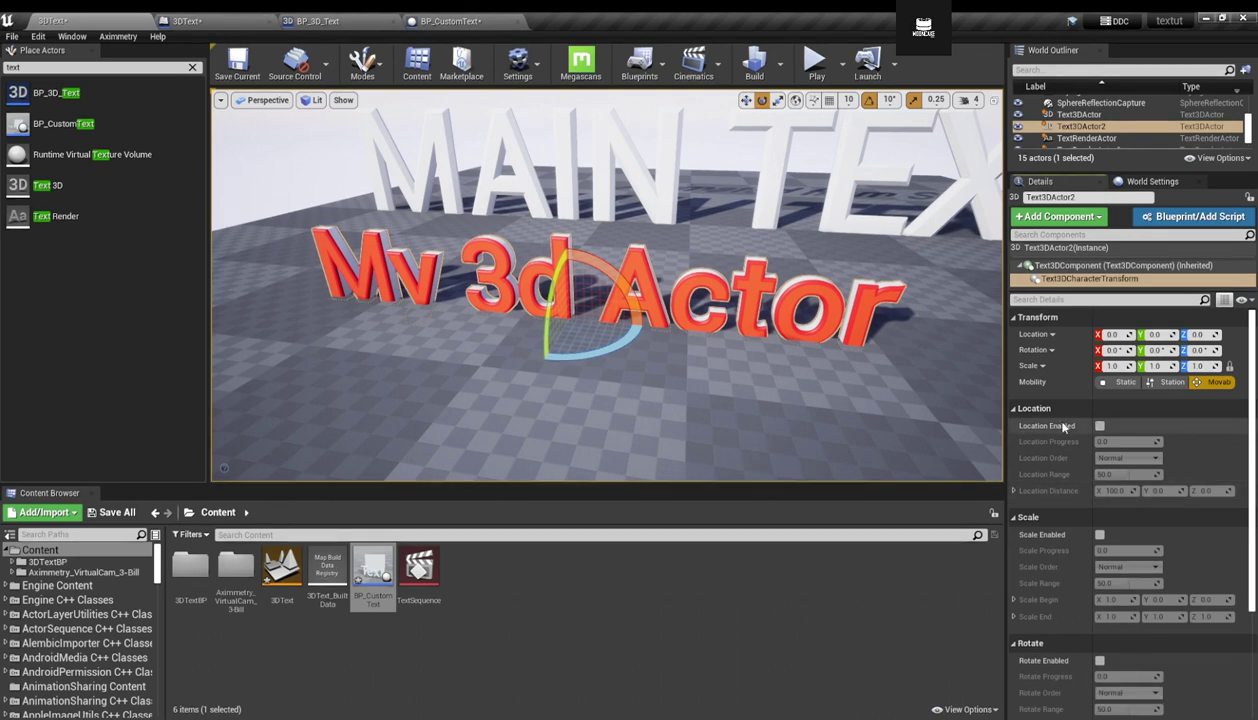
{"action": "left_click", "coordinate": [1014, 490]}
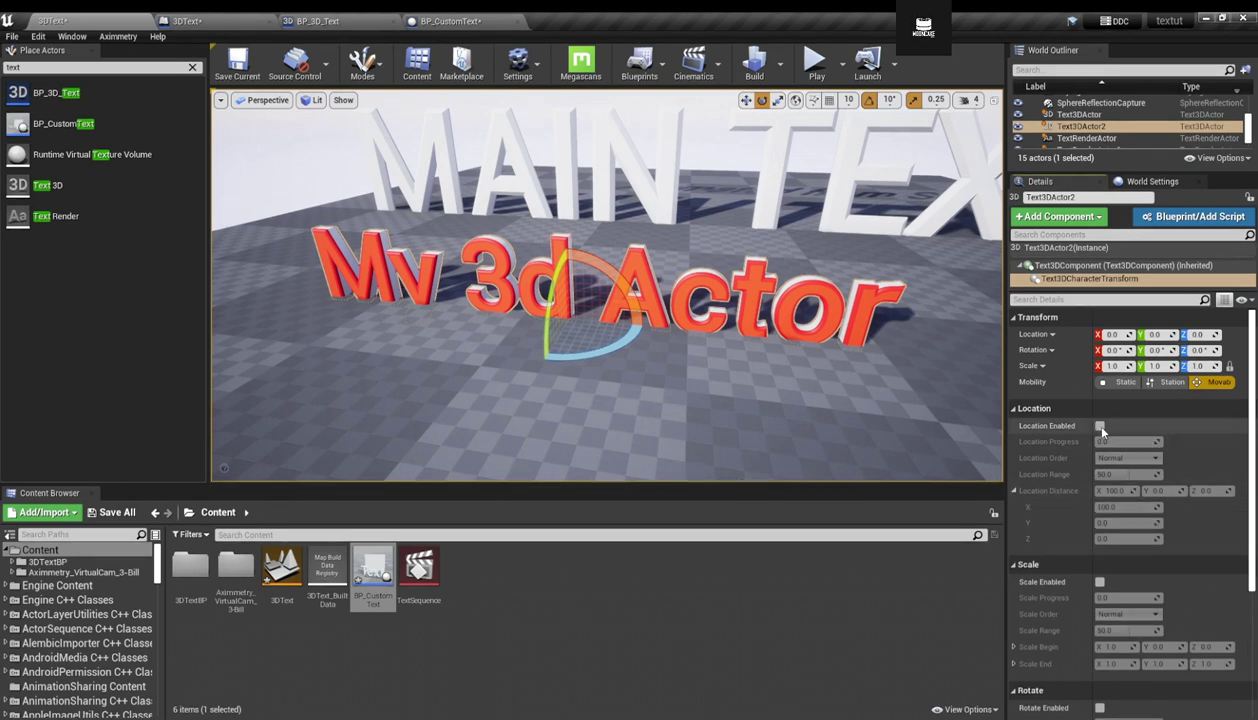
{"action": "left_click", "coordinate": [1099, 425]}
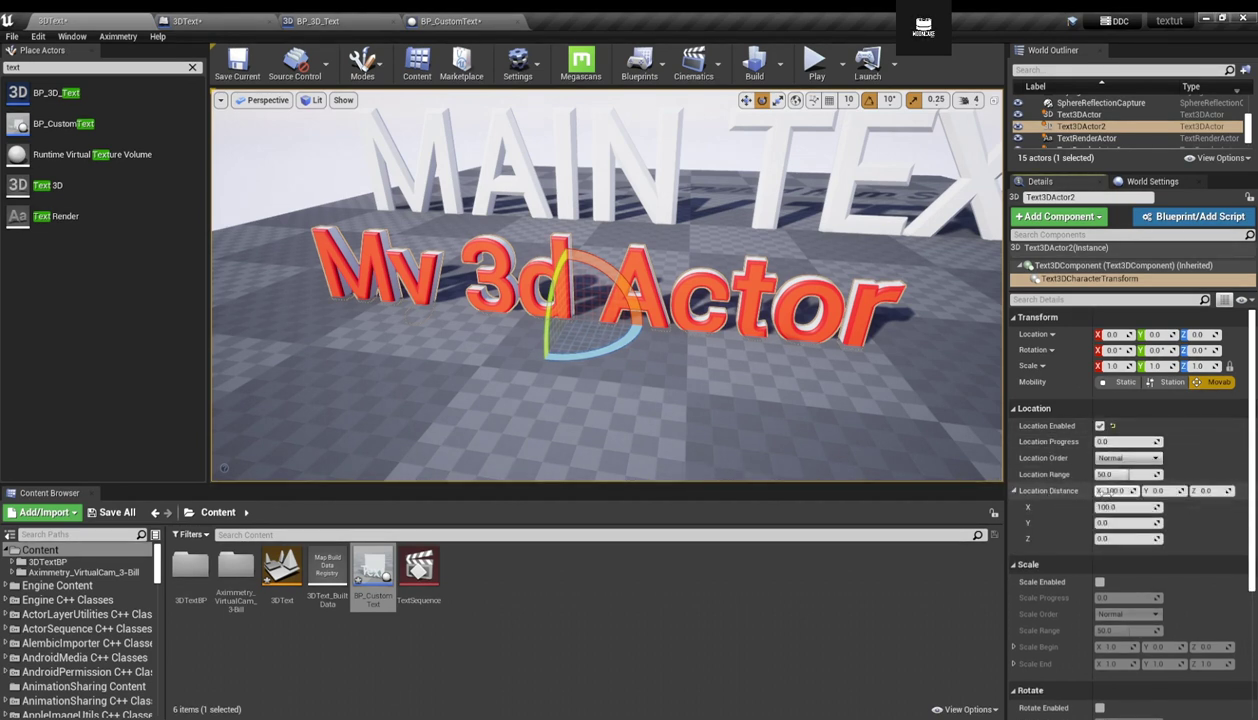
{"action": "mouse_move", "coordinate": [780, 390]}
{"action": "right_mouse_down"}
{"action": "mouse_move", "coordinate": [765, 385]}
{"action": "mouse_move", "coordinate": [890, 380]}
{"action": "mouse_move", "coordinate": [765, 380]}
{"action": "right_mouse_up"}
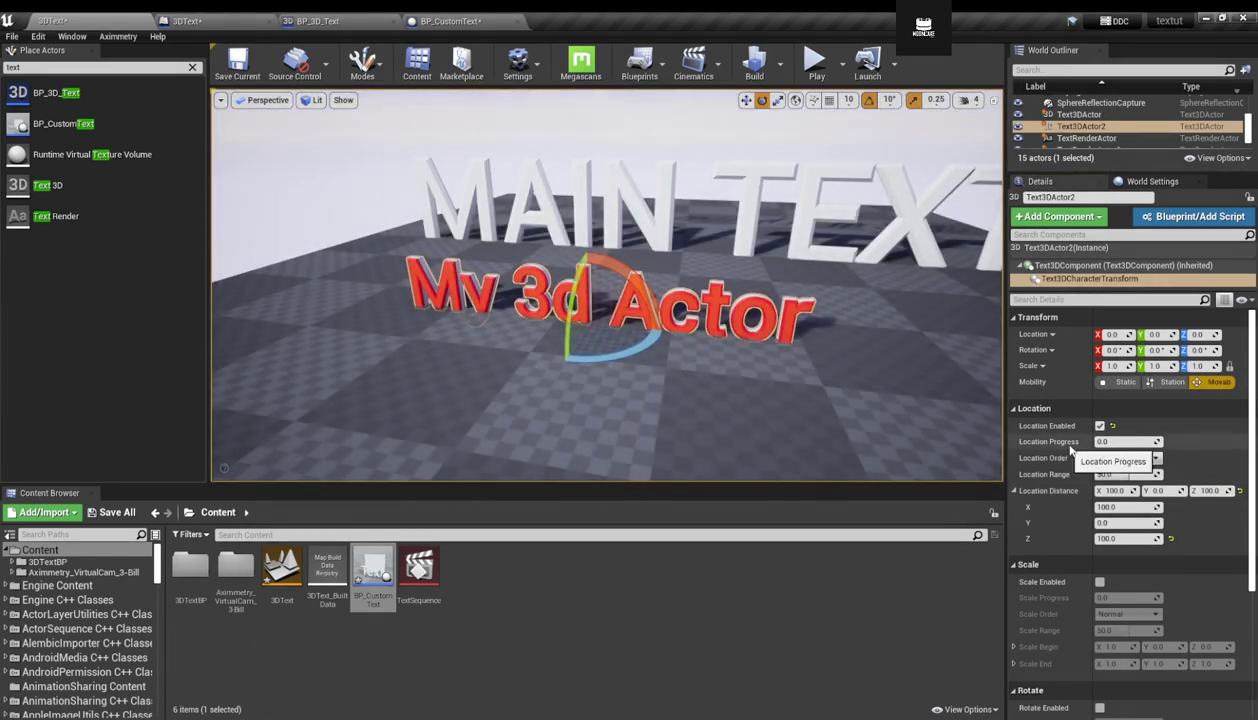
{"action": "mouse_move", "coordinate": [1105, 441]}
{"action": "left_mouse_down"}
{"action": "mouse_move", "coordinate": [1180, 441]}
{"action": "mouse_move", "coordinate": [1096, 441]}
{"action": "left_mouse_up"}
Try out different location orders for the character movement and set the order to Opposite.
{"action": "left_click", "coordinate": [1144, 460]}
{"action": "left_click", "coordinate": [1112, 484]}
{"action": "left_click", "coordinate": [1128, 459]}
{"action": "left_click", "coordinate": [1122, 487]}
{"action": "left_click", "coordinate": [1140, 458]}
{"action": "left_click", "coordinate": [1112, 494]}
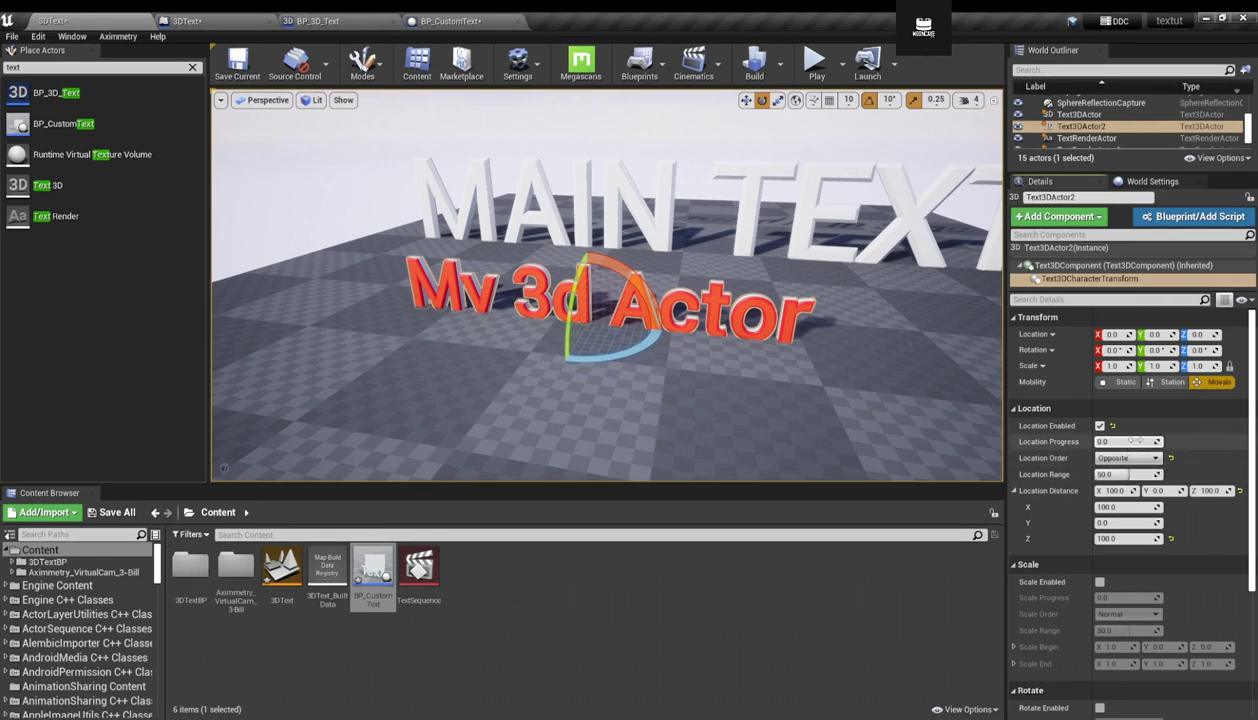
Enable the characters' scale and rotation animation, and set both the scale progress and the rotate progress to 100.
{"action": "scroll", "coordinate": [1088, 481], "scroll_direction": "down", "scroll_amount": 2}
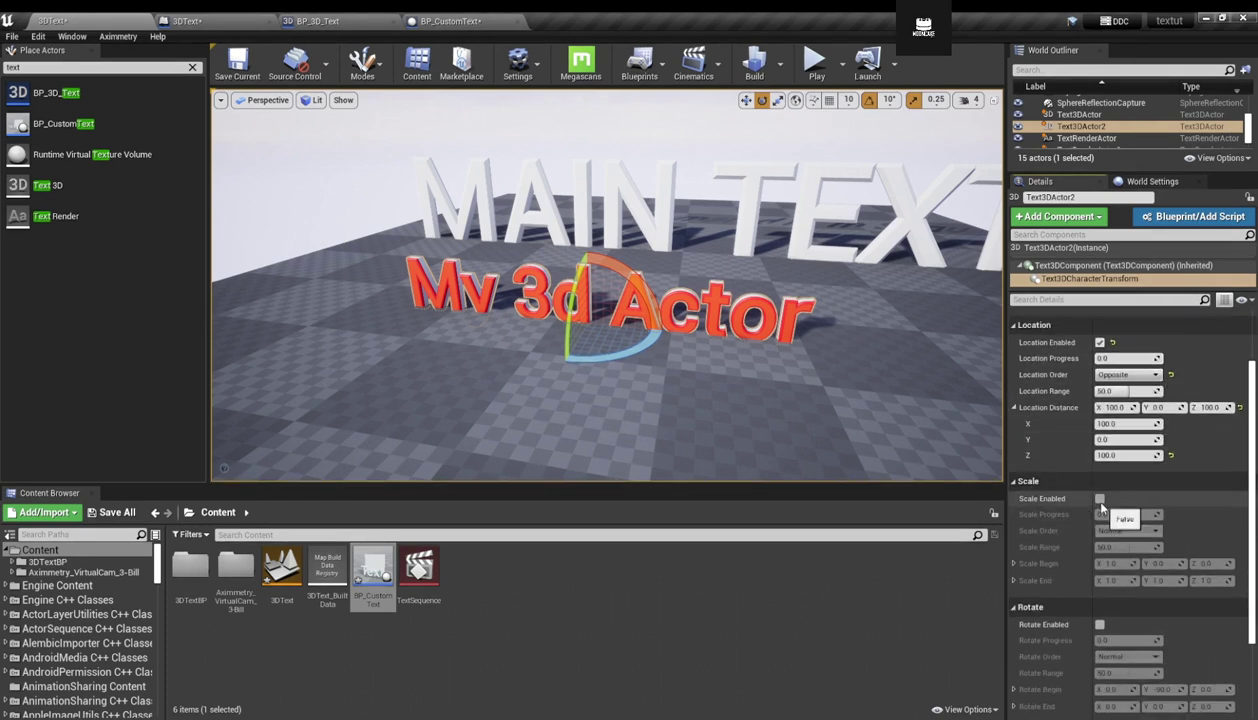
{"action": "left_click", "coordinate": [1100, 498]}
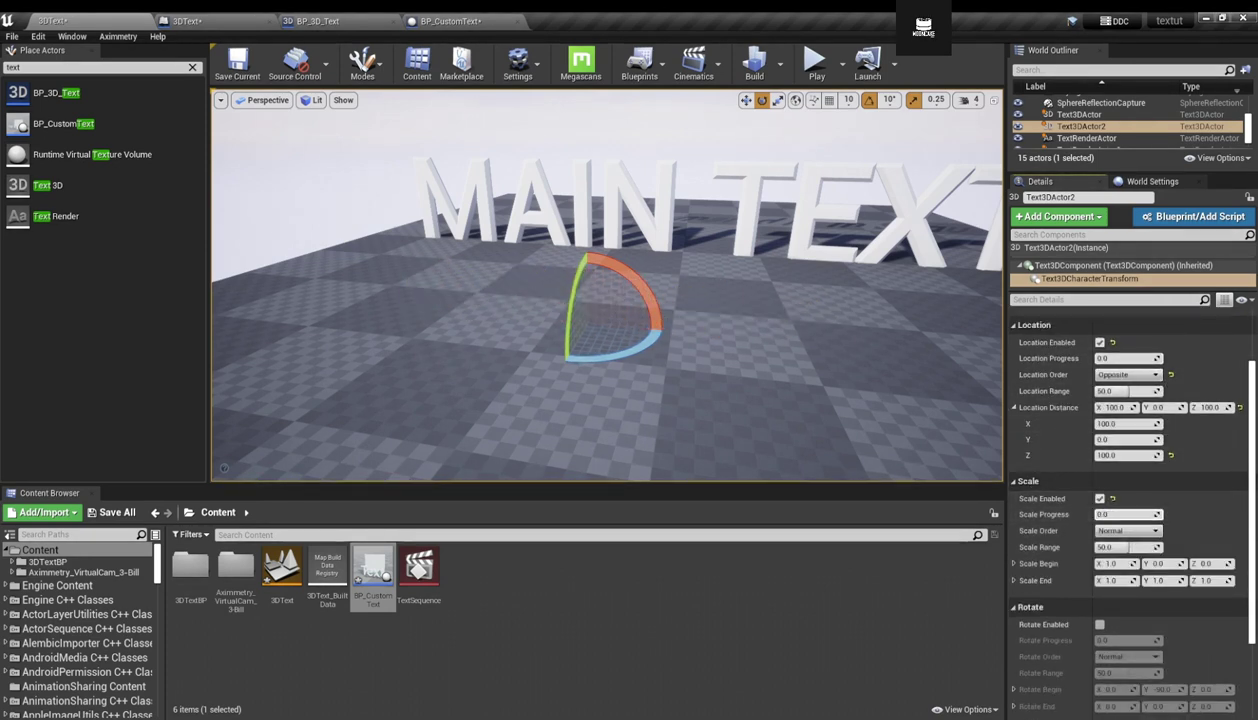
{"action": "left_click", "coordinate": [1100, 625]}
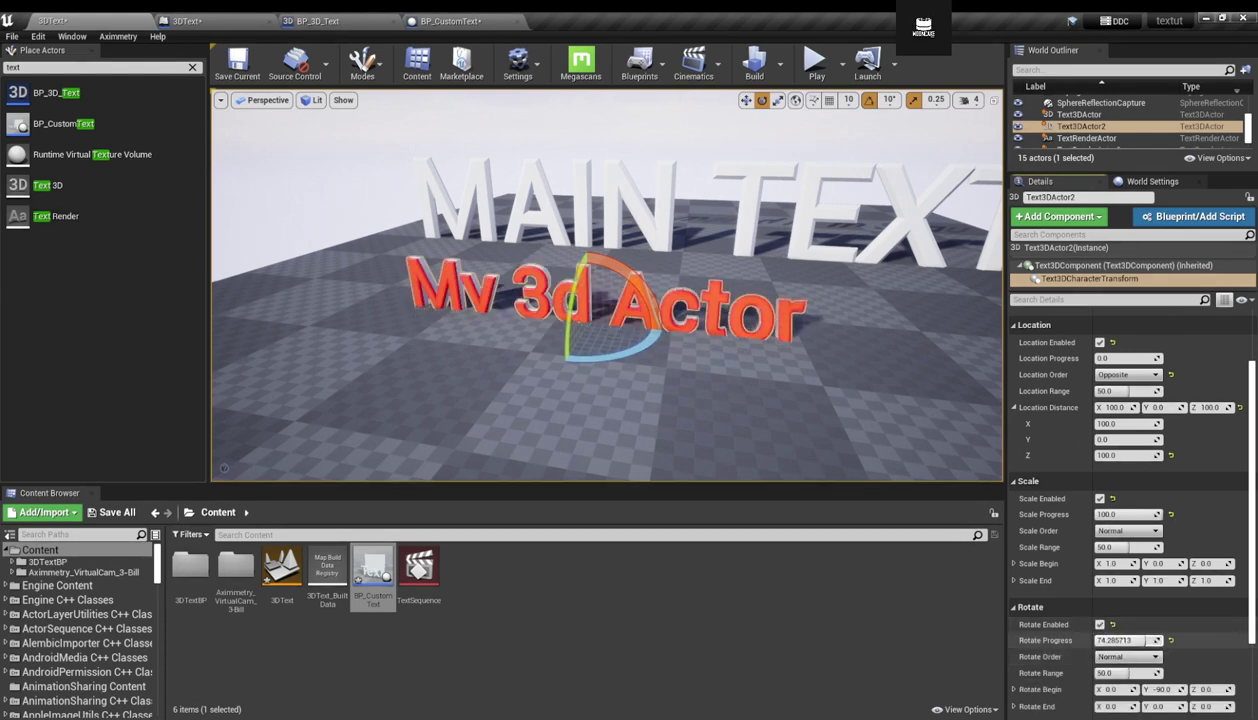
{"action": "mouse_move", "coordinate": [564, 413]}
{"action": "right_mouse_down"}
{"action": "mouse_move", "coordinate": [634, 412]}
{"action": "mouse_move", "coordinate": [545, 385]}
{"action": "mouse_move", "coordinate": [564, 413]}
{"action": "right_mouse_up"}
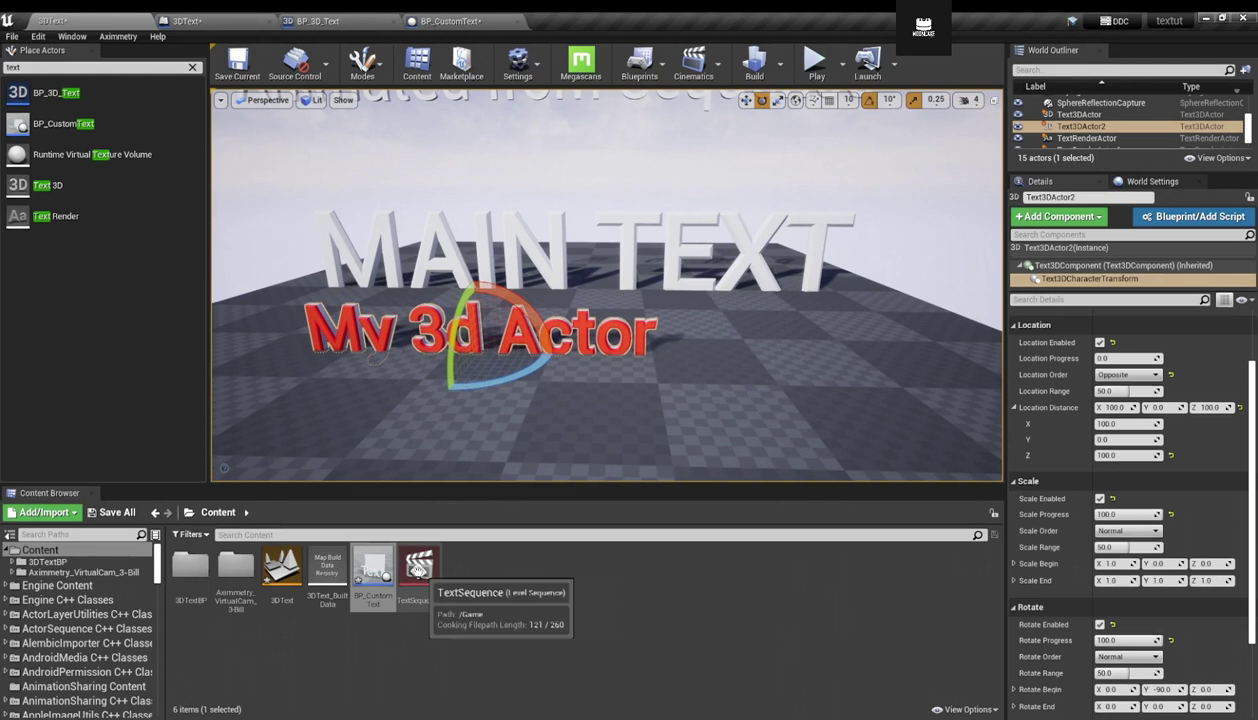
Open TextSequence and examine the Location Distance and Location Progress tracks of its Text3DCharacterTransform.
{"action": "double_click", "coordinate": [418, 568]}
{"action": "left_click", "coordinate": [83, 493]}
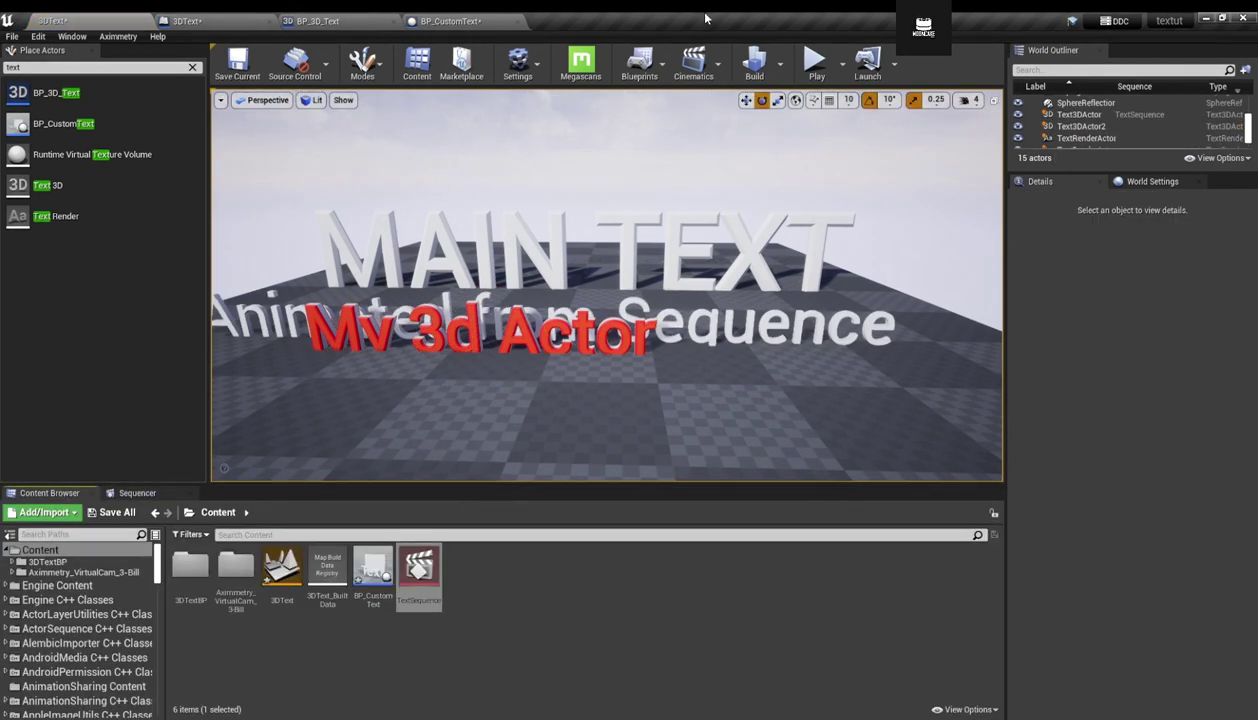
{"action": "left_click", "coordinate": [137, 493]}
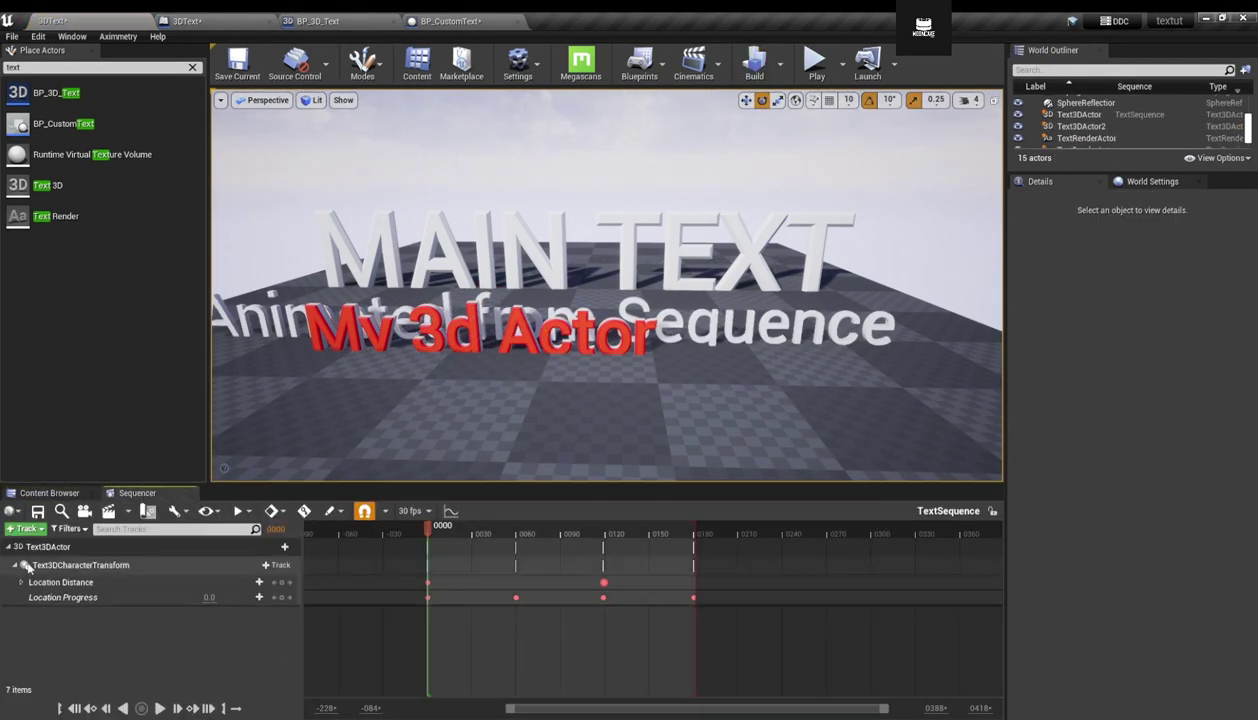
{"action": "left_click", "coordinate": [70, 582]}
{"action": "left_click", "coordinate": [83, 600]}
{"action": "left_click", "coordinate": [97, 584]}
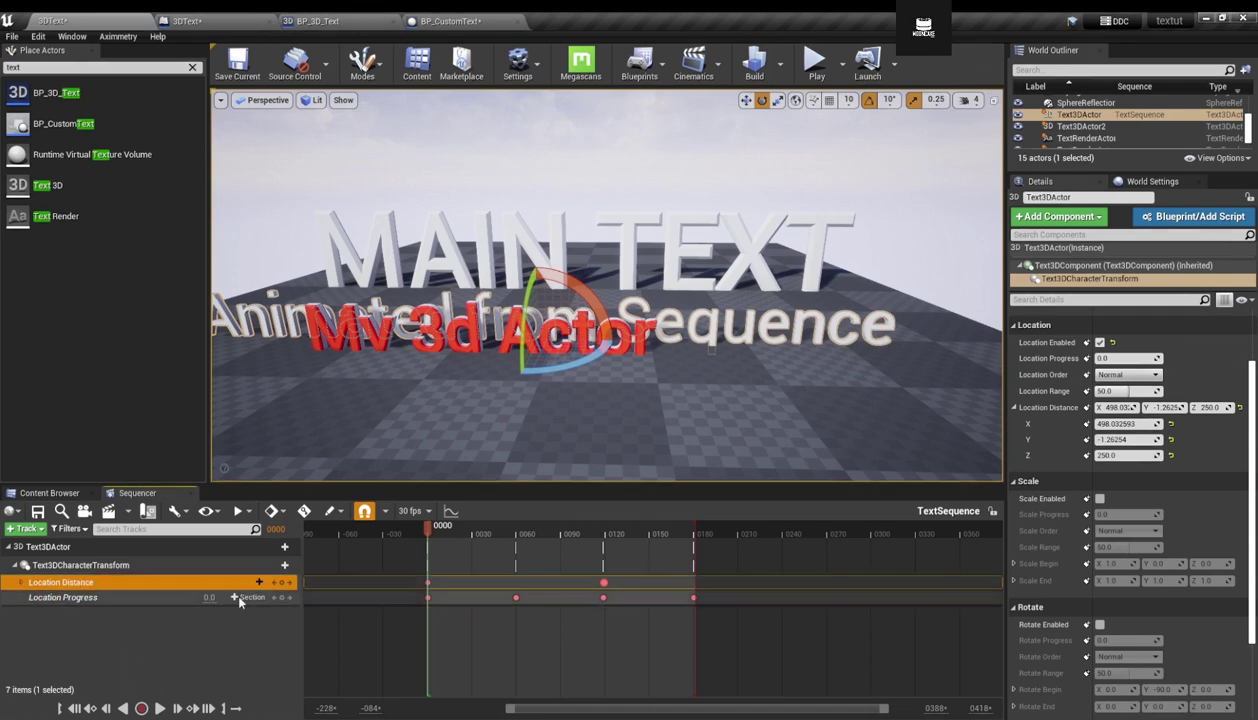
{"action": "right_click_drag", "start_coordinate": [490, 400], "coordinate": [530, 407]}
{"action": "right_click_drag", "start_coordinate": [677, 340], "coordinate": [688, 344]}
{"action": "key", "text": "Delete"}
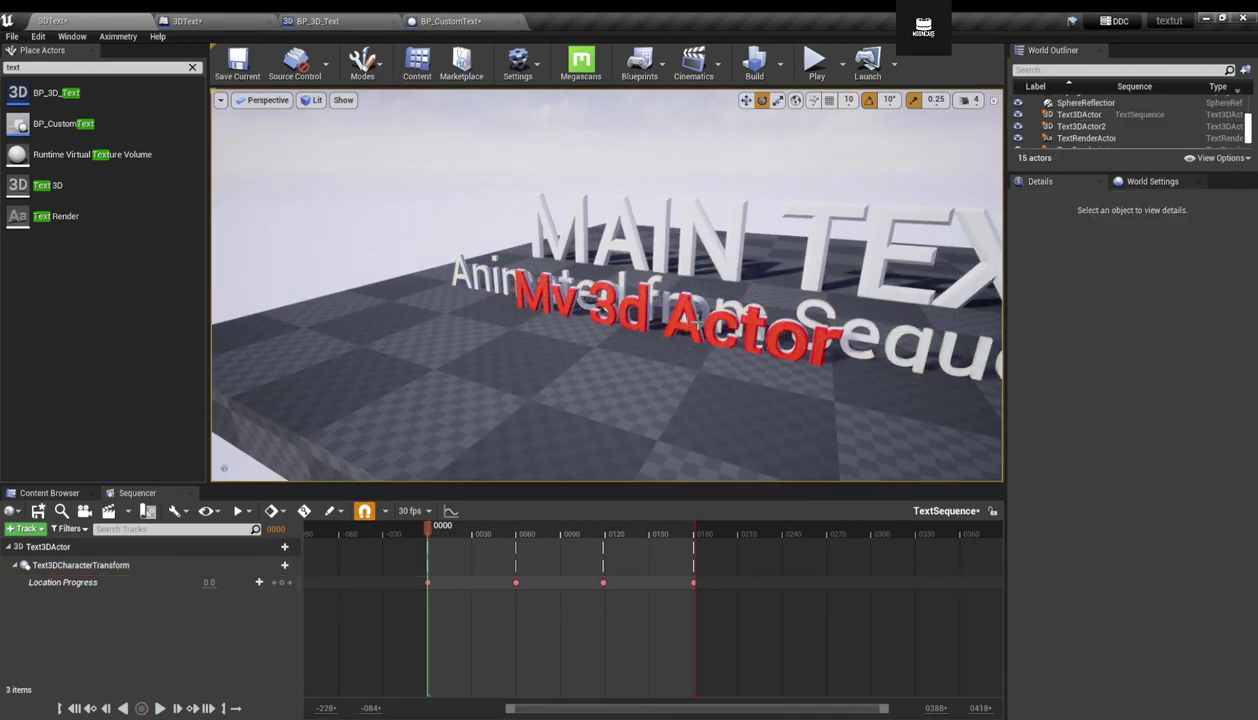
{"action": "key", "text": "ctrl+z"}
Delete the red "My 3d Actor" text from the level to clear the view of the "Animated from Sequence" text.
{"action": "left_click", "coordinate": [683, 315]}
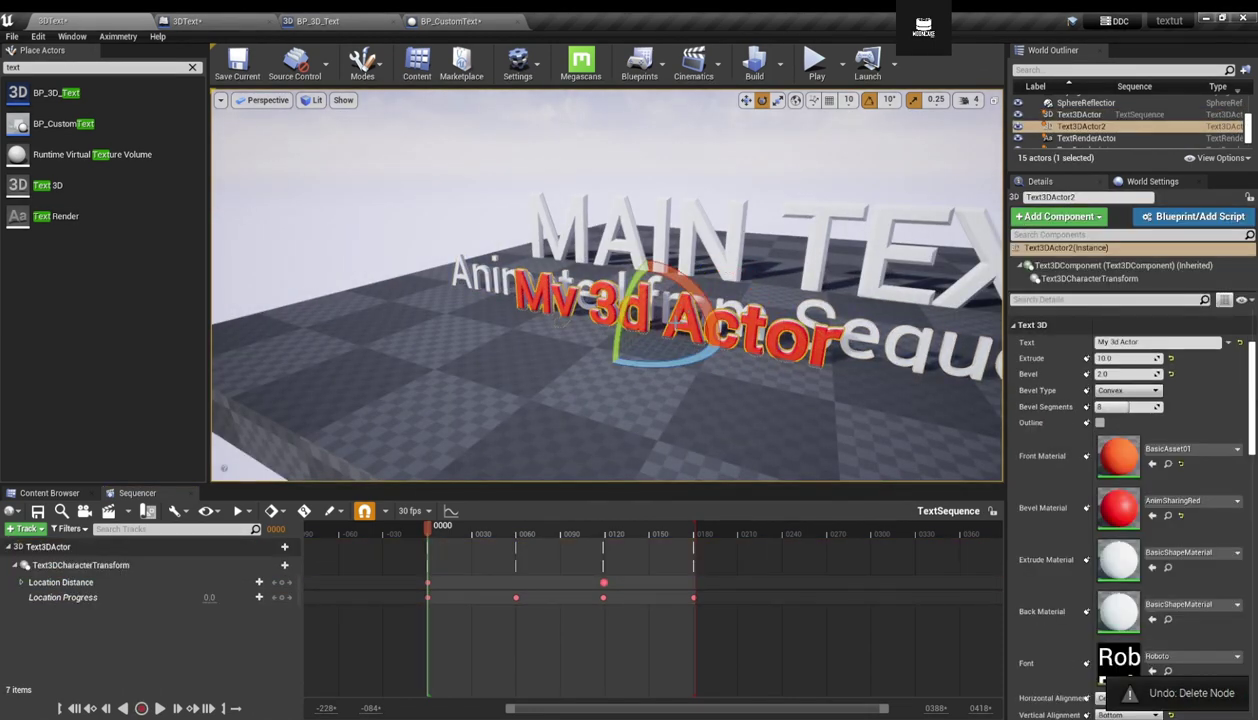
{"action": "key", "text": "Delete"}
{"action": "right_click_drag", "start_coordinate": [474, 277], "coordinate": [512, 262]}
{"action": "left_click", "coordinate": [709, 353]}
{"action": "mouse_move", "coordinate": [709, 353]}
{"action": "right_mouse_down"}
{"action": "mouse_move", "coordinate": [665, 348]}
{"action": "mouse_move", "coordinate": [705, 353]}
{"action": "right_mouse_up"}
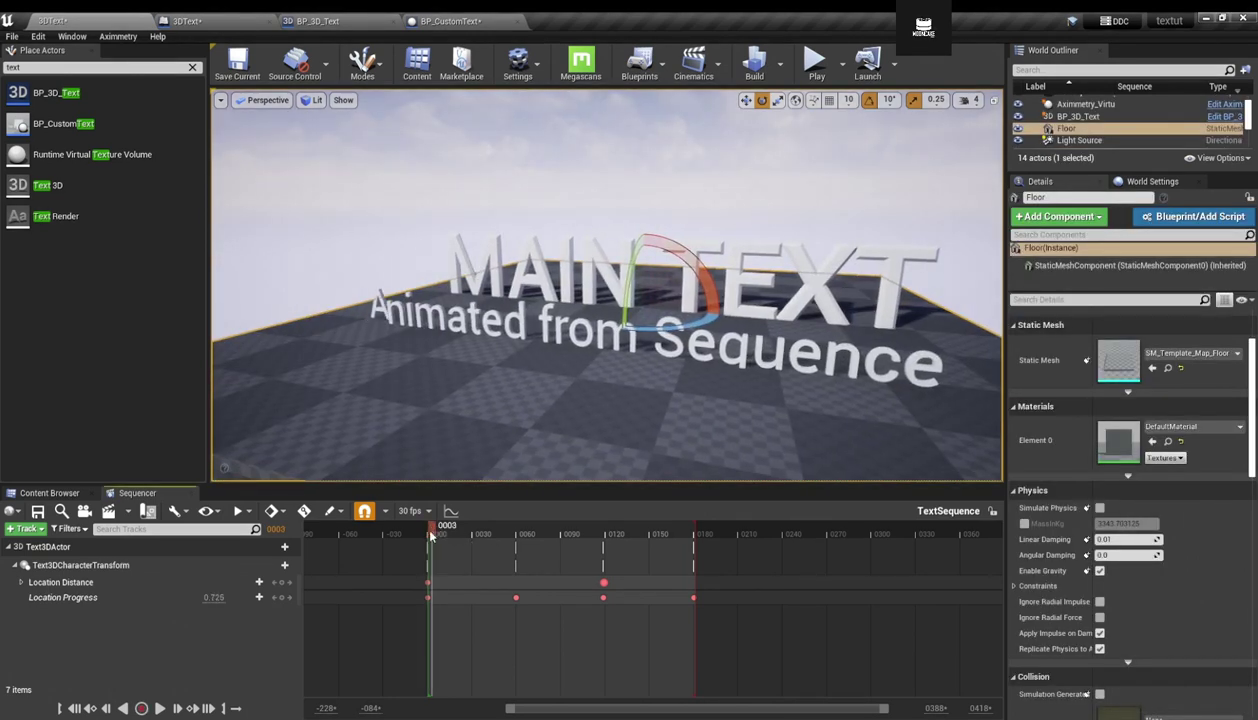
Scrub the start of TextSequence to examine how the location distance and progress keyframes animate the characters, and return to the project's assets.
{"action": "left_click", "coordinate": [68, 582]}
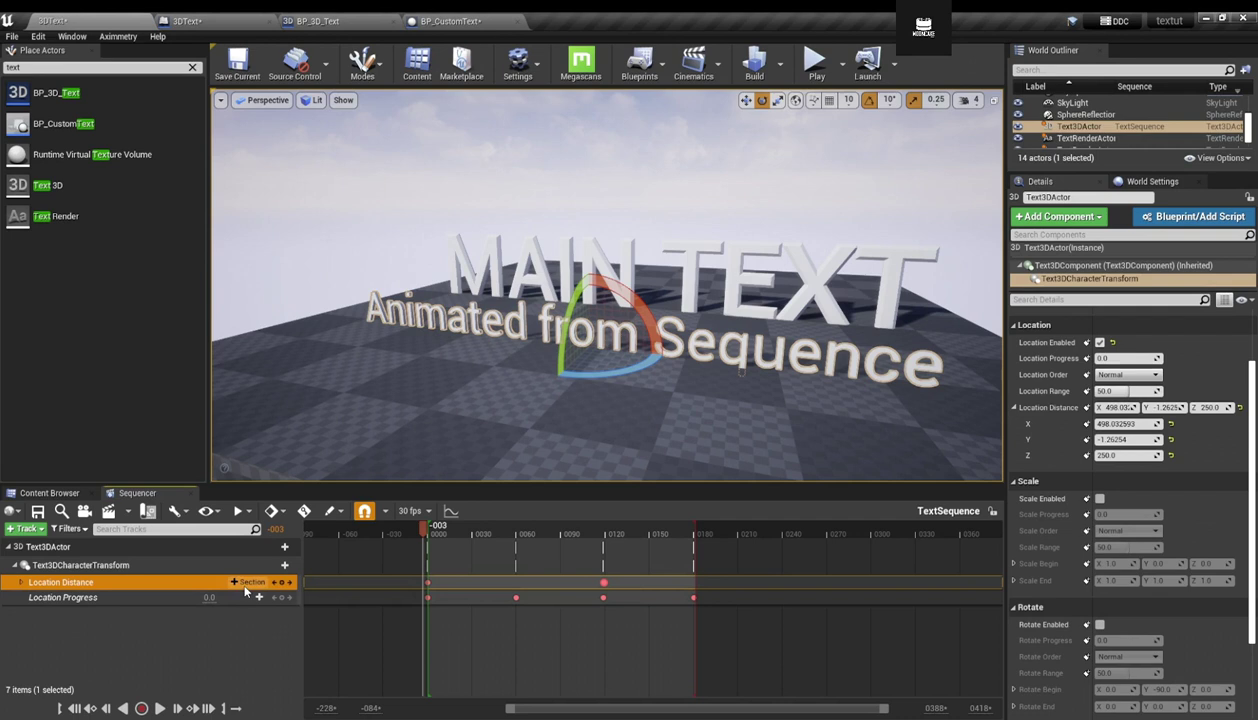
{"action": "left_click", "coordinate": [53, 599]}
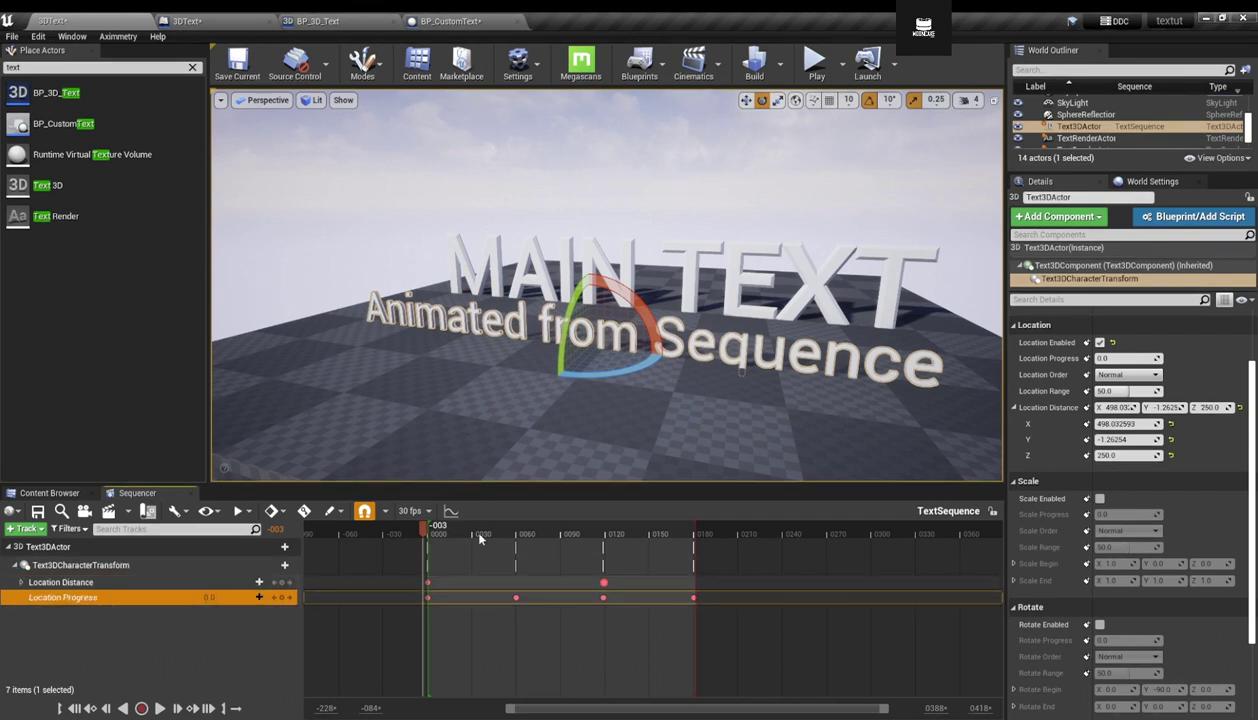
{"action": "left_click_drag", "start_coordinate": [424, 533], "coordinate": [435, 578]}
{"action": "left_click", "coordinate": [21, 582]}
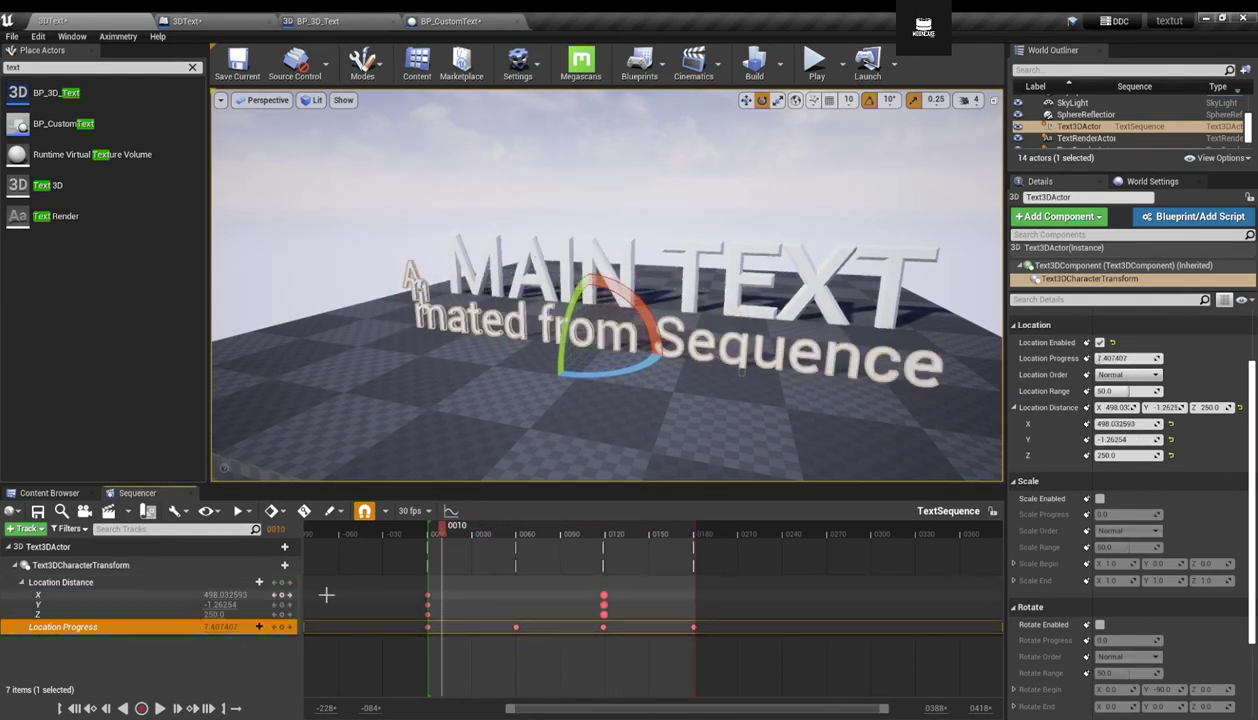
{"action": "left_click", "coordinate": [446, 530]}
{"action": "left_click_drag", "start_coordinate": [446, 530], "coordinate": [437, 592]}
{"action": "left_click", "coordinate": [22, 582]}
{"action": "left_click", "coordinate": [15, 565]}
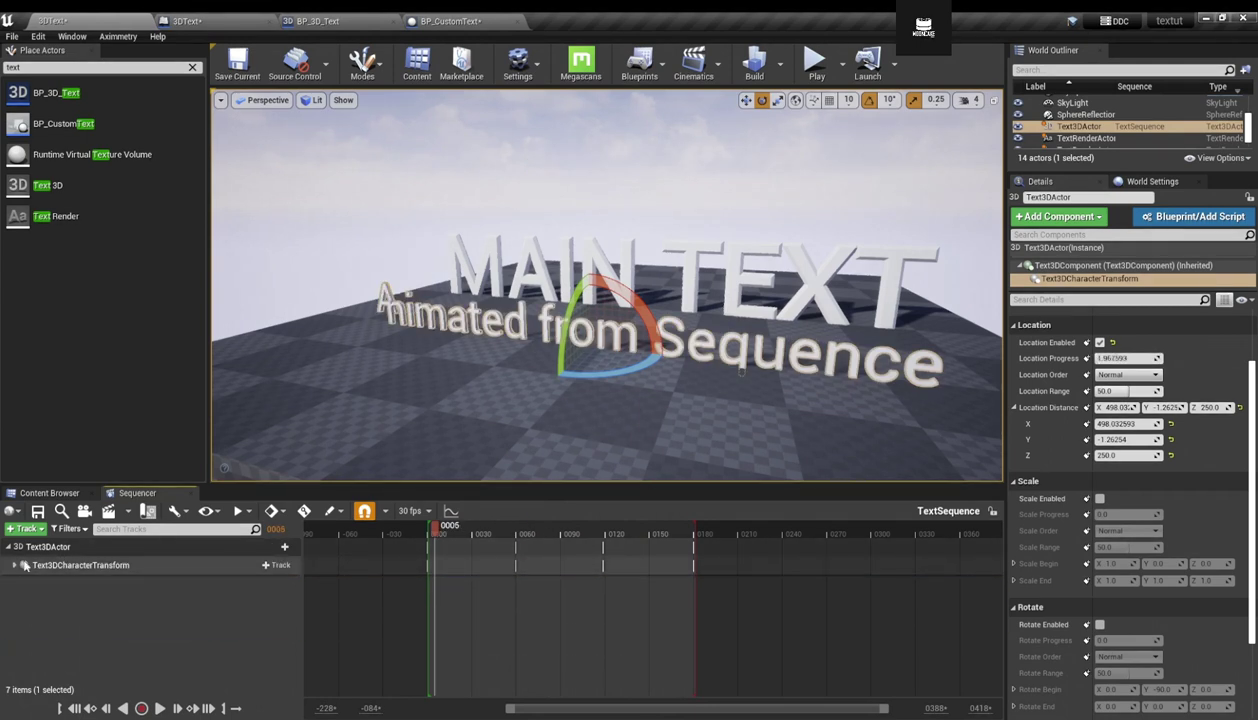
{"action": "left_click", "coordinate": [50, 492]}
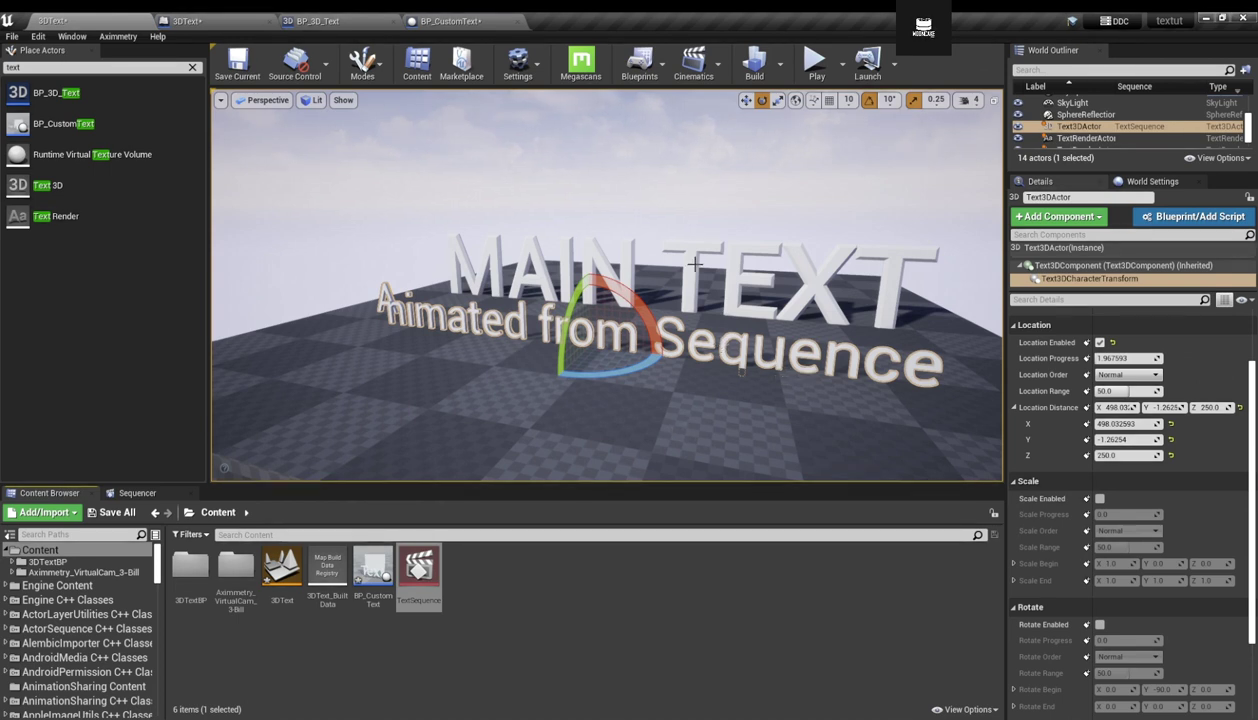
Select the MAIN TEXT actor in the level and examine its custom text settings and animation data.
{"action": "right_click_drag", "start_coordinate": [695, 264], "coordinate": [765, 220]}
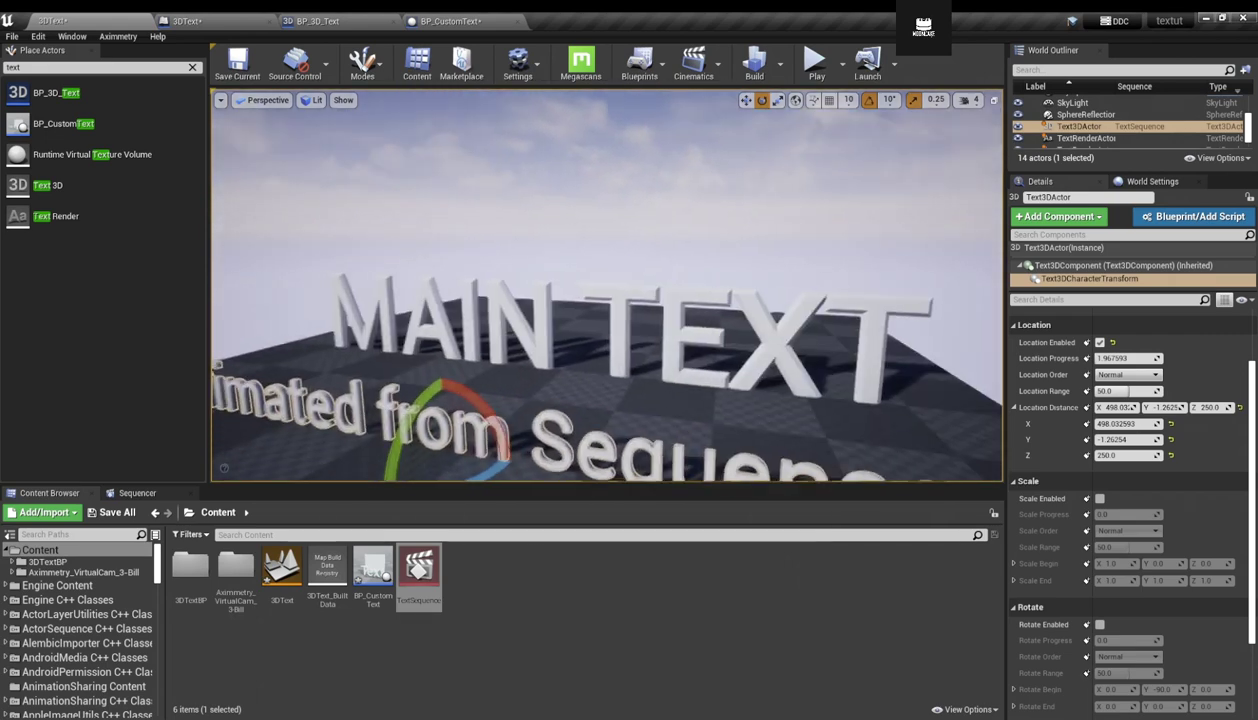
{"action": "right_click_drag", "start_coordinate": [705, 332], "coordinate": [705, 332]}
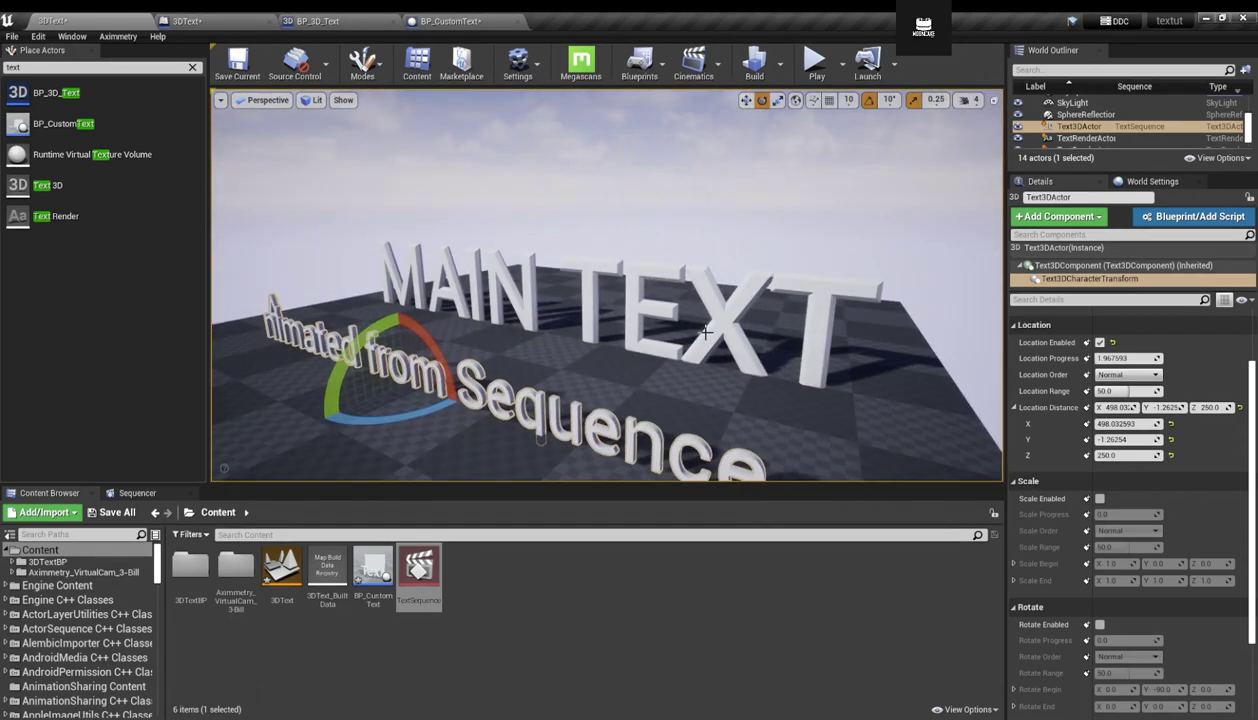
{"action": "left_click", "coordinate": [731, 316]}
{"action": "key", "text": "f"}
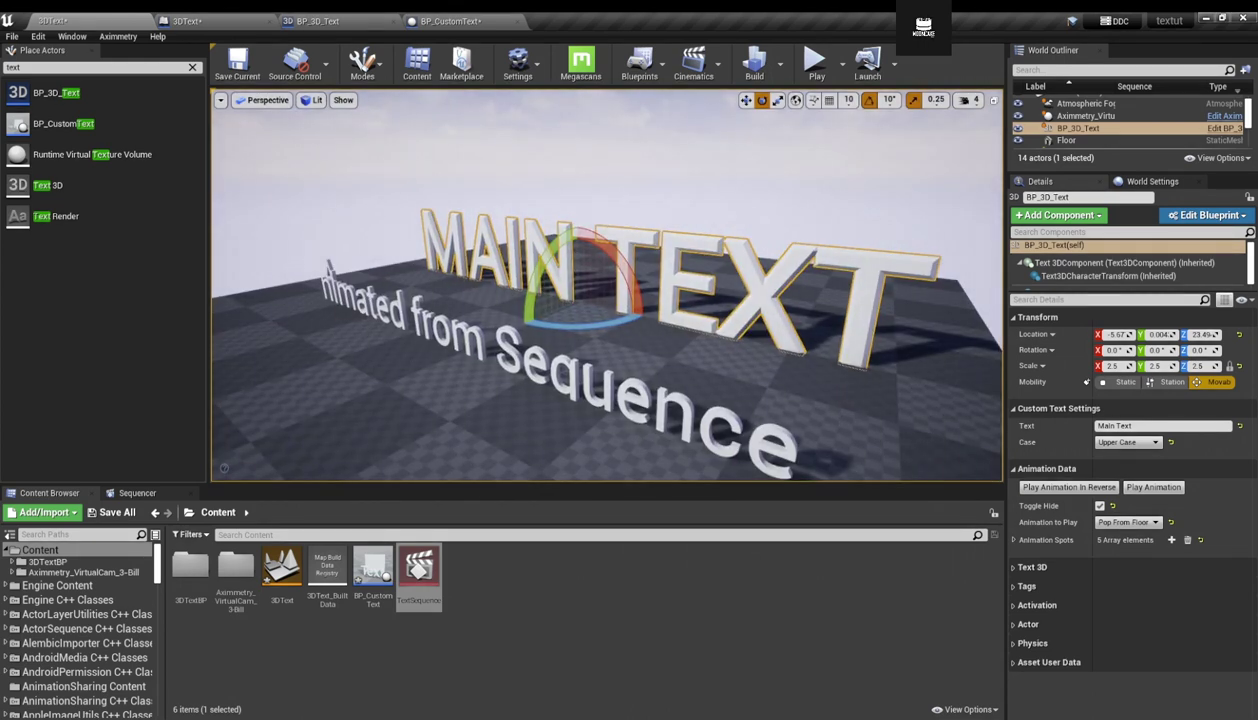
{"action": "scroll", "coordinate": [1090, 268], "scroll_direction": "down", "scroll_amount": 1}
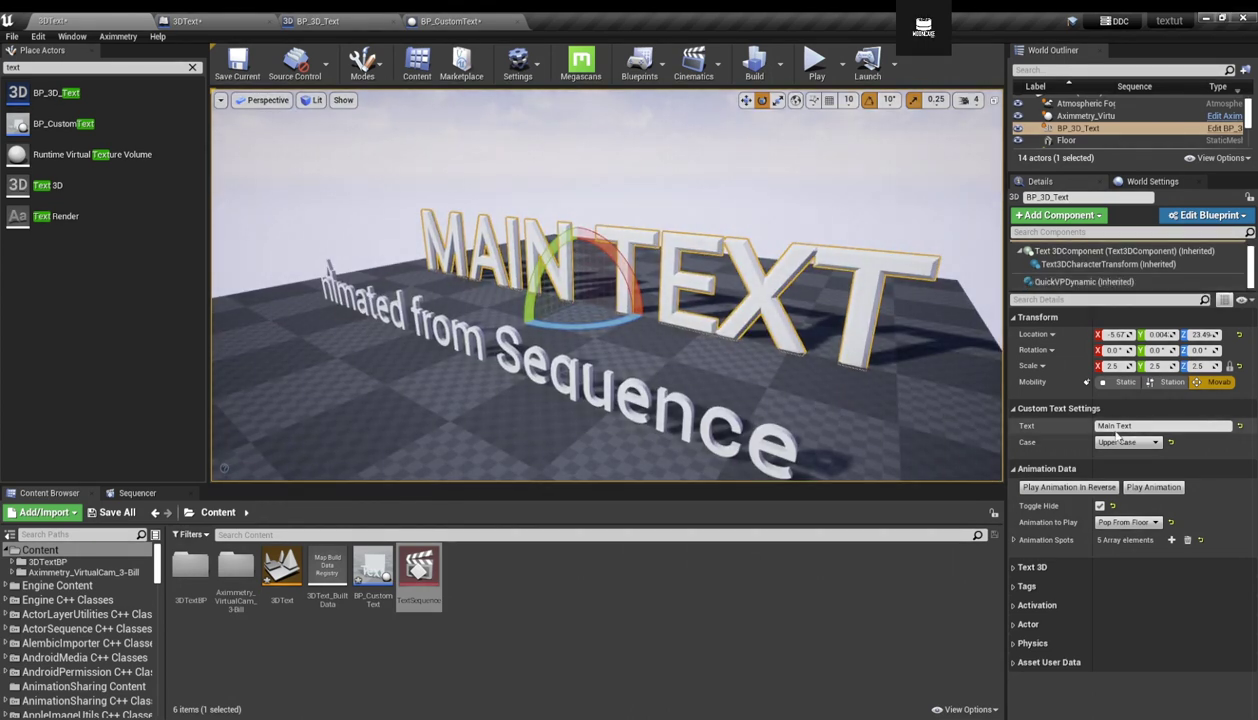
{"action": "right_click_drag", "start_coordinate": [762, 332], "coordinate": [810, 364]}
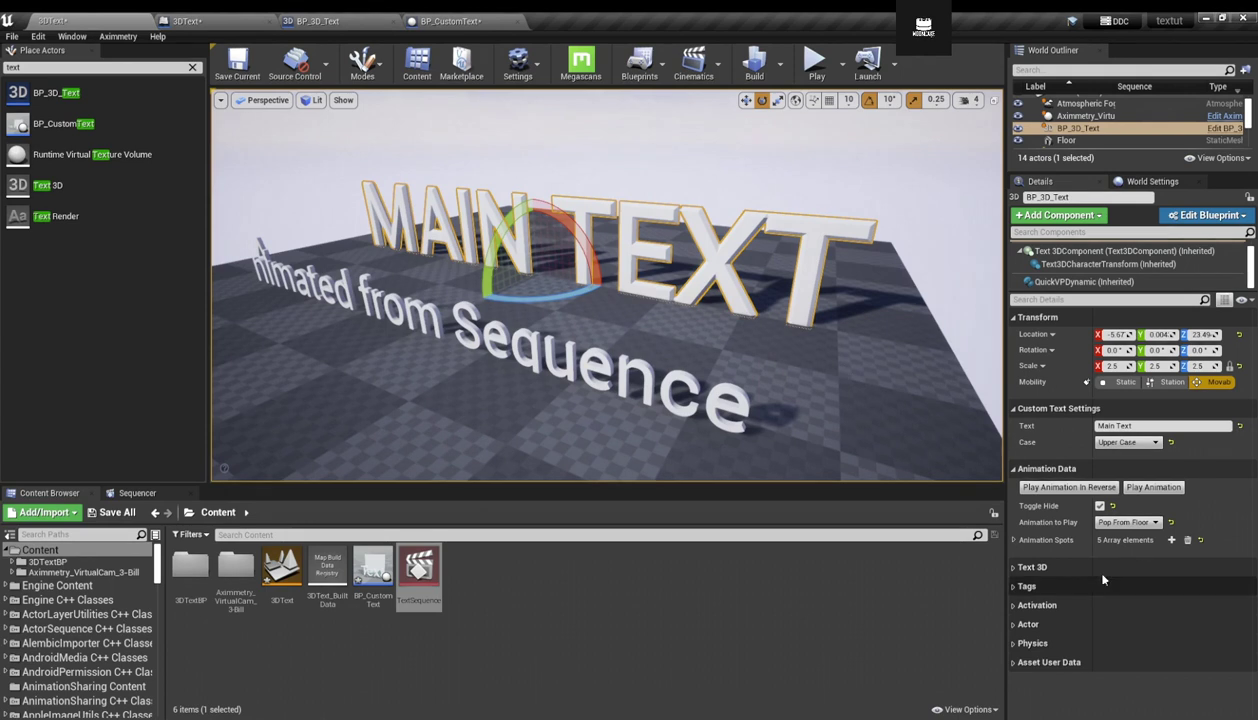
{"action": "left_click", "coordinate": [1013, 541]}
{"action": "left_click", "coordinate": [1014, 541]}
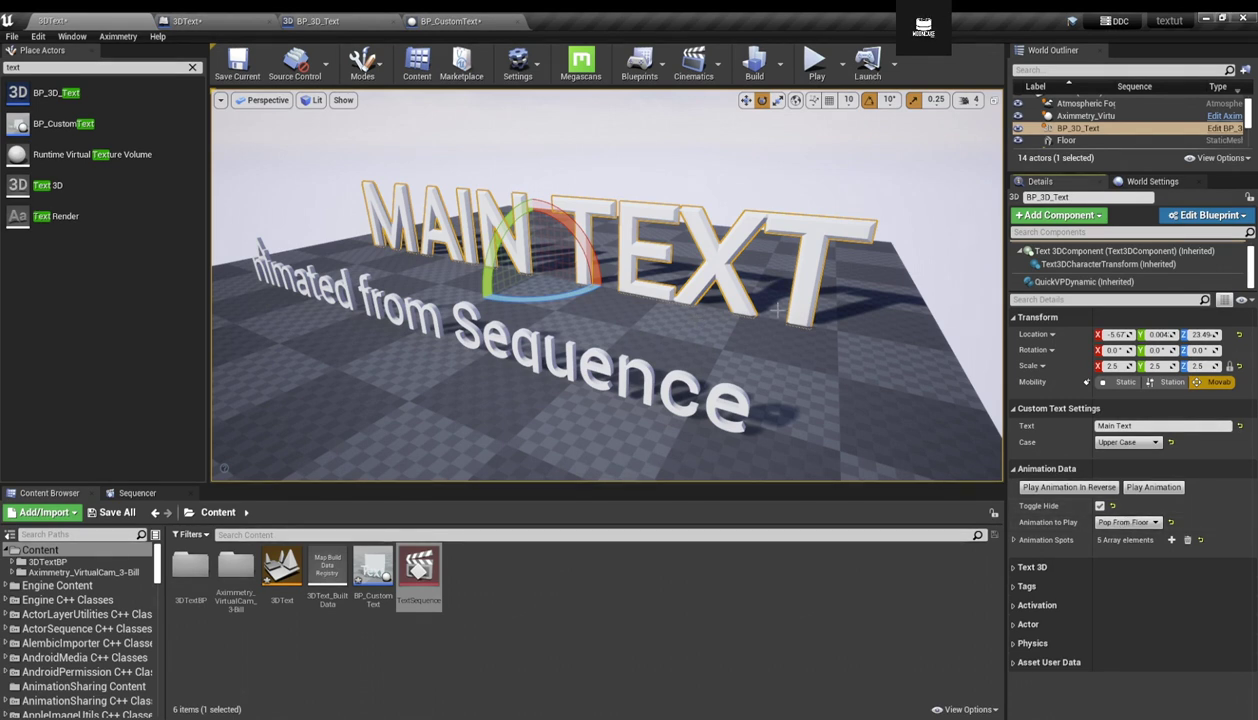
{"action": "right_click_drag", "start_coordinate": [540, 300], "coordinate": [530, 262]}
{"action": "left_click_drag", "start_coordinate": [540, 301], "coordinate": [540, 301], "text": "alt"}
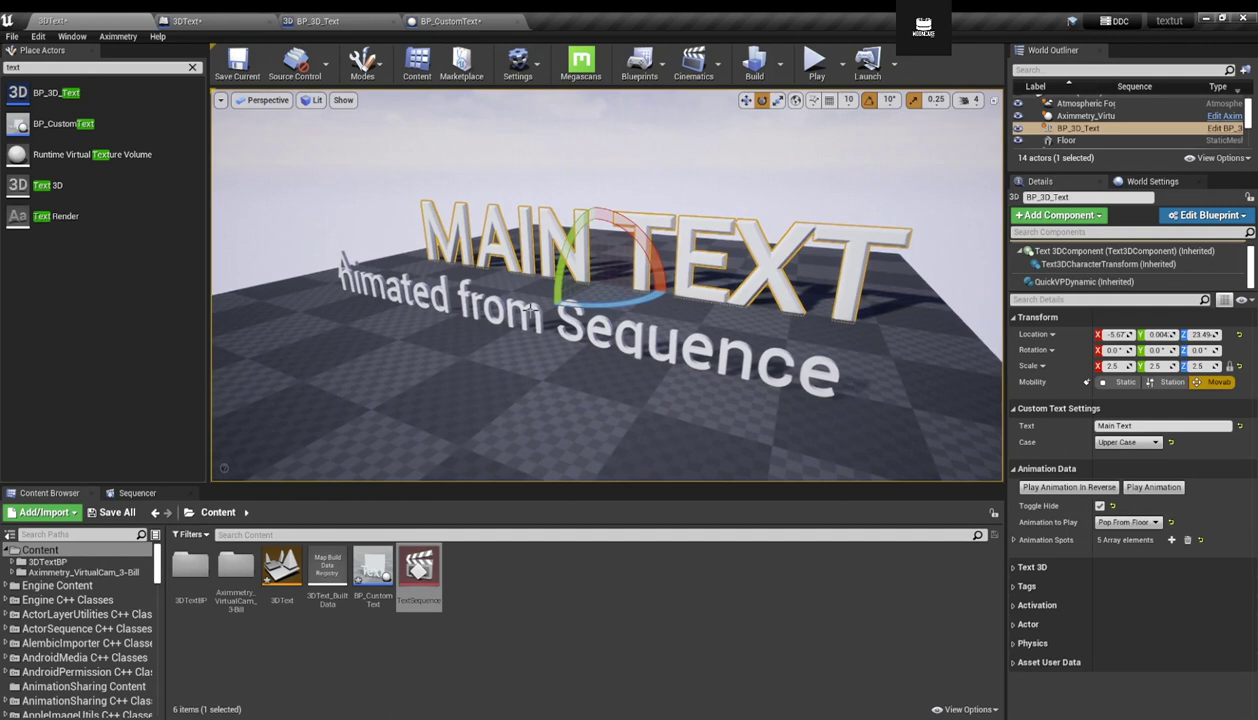
Open the level blueprint and examine the nodes that set the Text3DActor's text and play TextSequence on an Aximmetry trigger.
{"action": "left_click", "coordinate": [212, 20]}
{"action": "right_click_drag", "start_coordinate": [449, 427], "coordinate": [470, 122]}
{"action": "scroll", "coordinate": [460, 400], "scroll_direction": "down", "scroll_amount": 2}
{"action": "right_click_drag", "start_coordinate": [510, 589], "coordinate": [455, 392]}
{"action": "scroll", "coordinate": [455, 392], "scroll_direction": "up", "scroll_amount": 1}
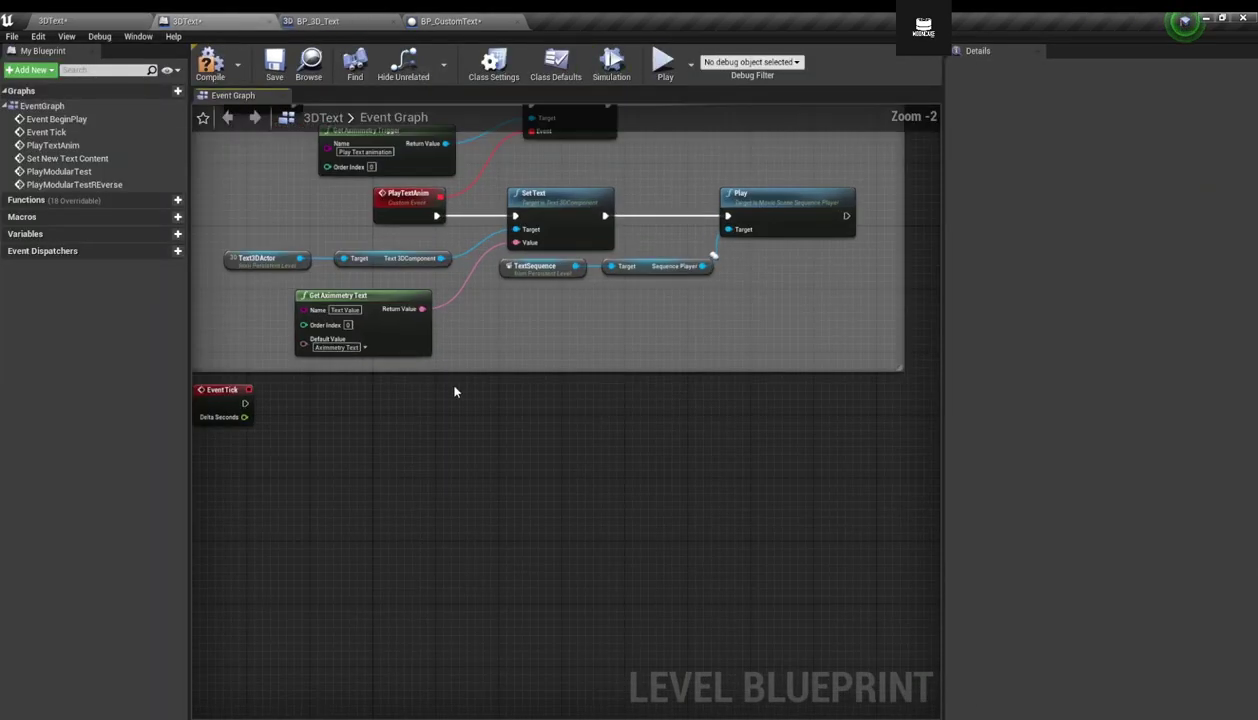
{"action": "scroll", "coordinate": [722, 587], "scroll_direction": "up", "scroll_amount": 2}
{"action": "right_click_drag", "start_coordinate": [525, 350], "coordinate": [584, 539]}
{"action": "left_click_drag", "start_coordinate": [635, 342], "coordinate": [596, 354]}
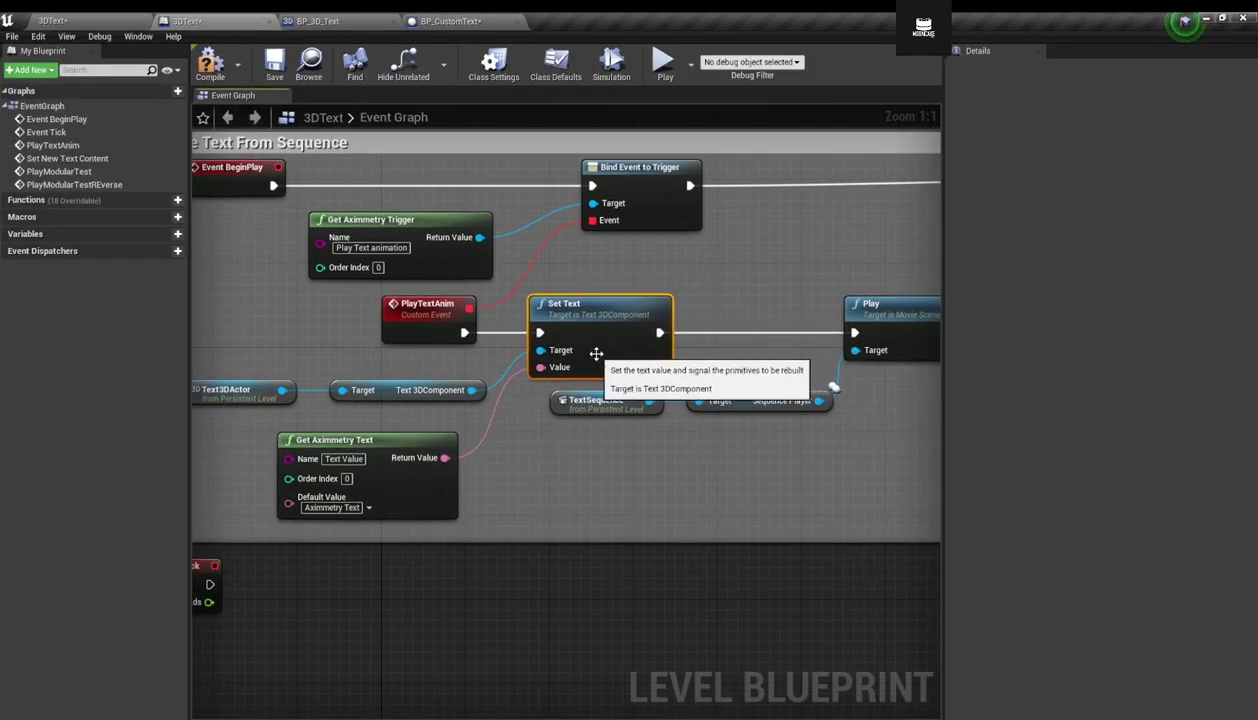
{"action": "scroll", "coordinate": [314, 344], "scroll_direction": "down", "scroll_amount": 3}
Open the BP_CustomText blueprint, view its plane and text components, and compile it.
{"action": "left_click", "coordinate": [108, 21]}
{"action": "mouse_move", "coordinate": [347, 348]}
{"action": "right_mouse_down"}
{"action": "mouse_move", "coordinate": [380, 342]}
{"action": "mouse_move", "coordinate": [368, 360]}
{"action": "right_mouse_up"}
{"action": "double_click", "coordinate": [383, 572]}
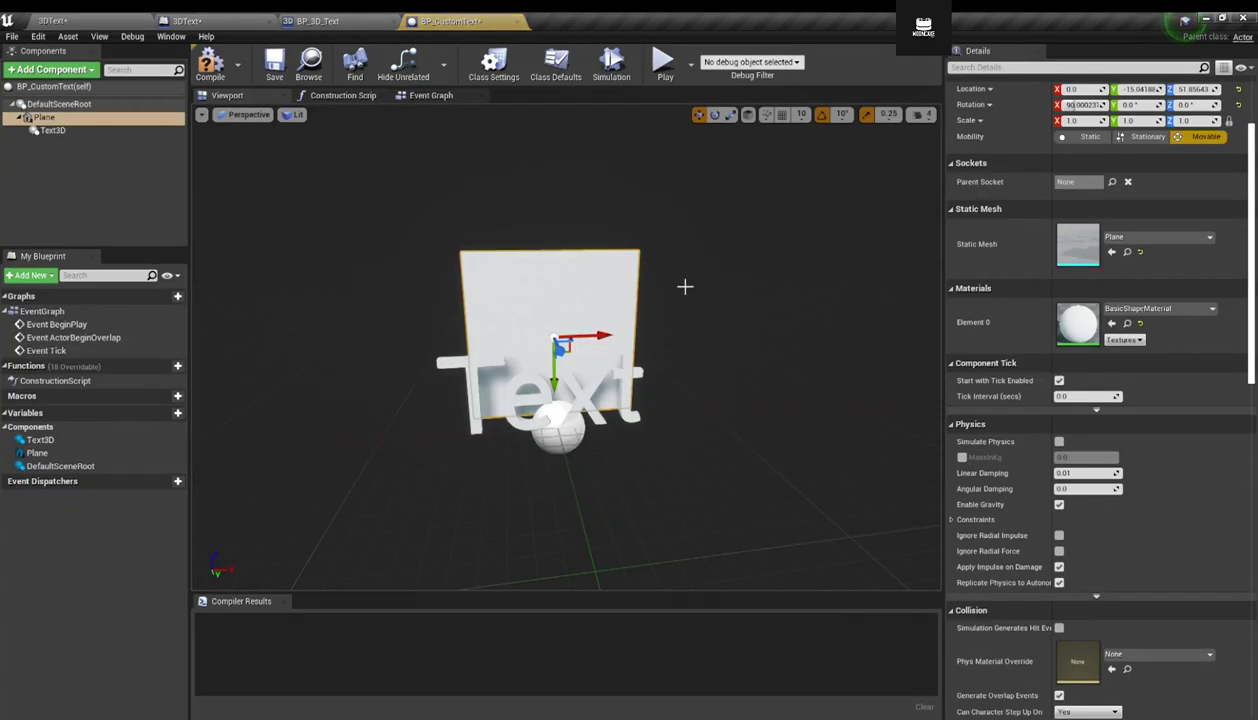
{"action": "right_click_drag", "start_coordinate": [682, 286], "coordinate": [660, 300]}
{"action": "key", "text": "w"}
{"action": "scroll", "coordinate": [348, 174], "scroll_direction": "down", "scroll_amount": 5}
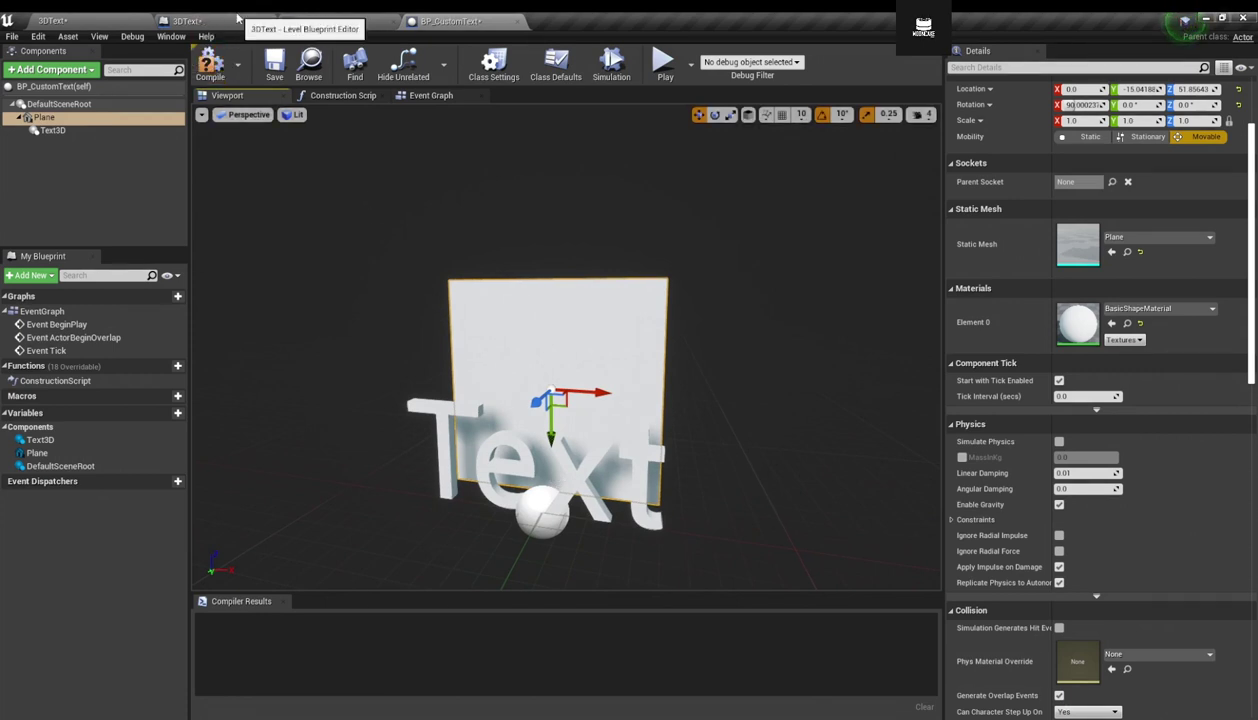
{"action": "left_click", "coordinate": [211, 62]}
Add a QuickVPDynamic component to BP_CustomText.
{"action": "left_click", "coordinate": [68, 68]}
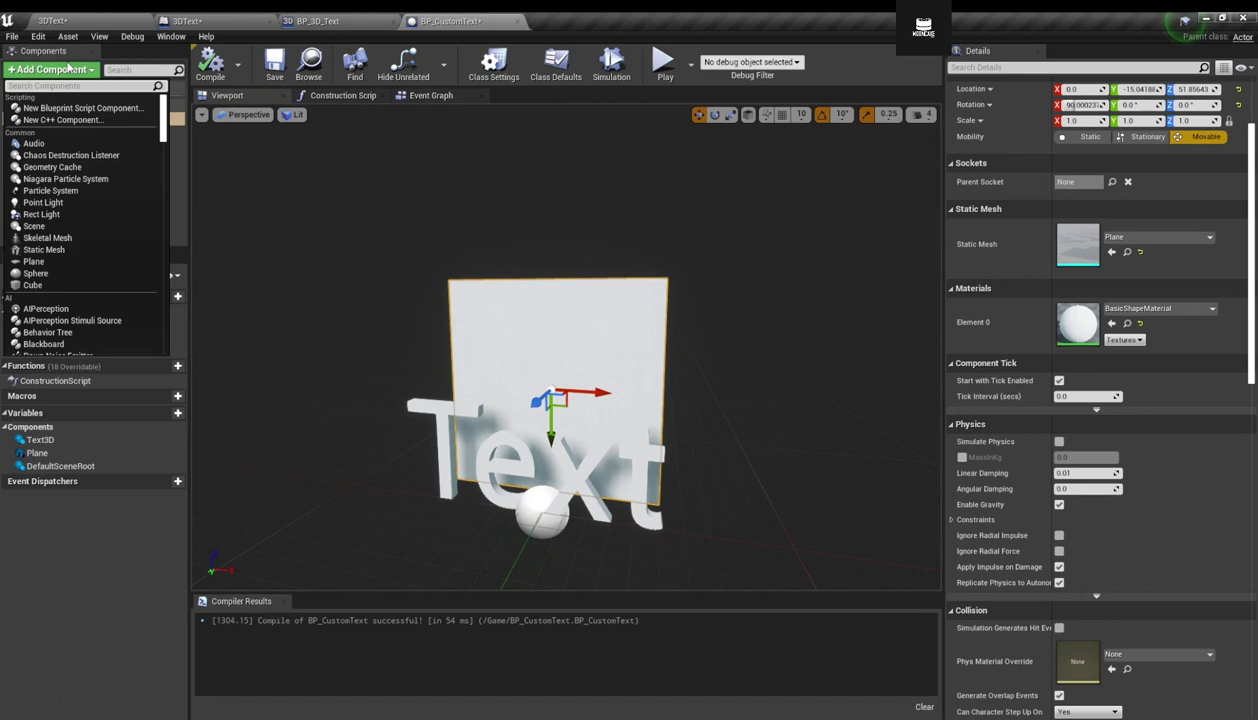
{"action": "type", "text": "quick"}
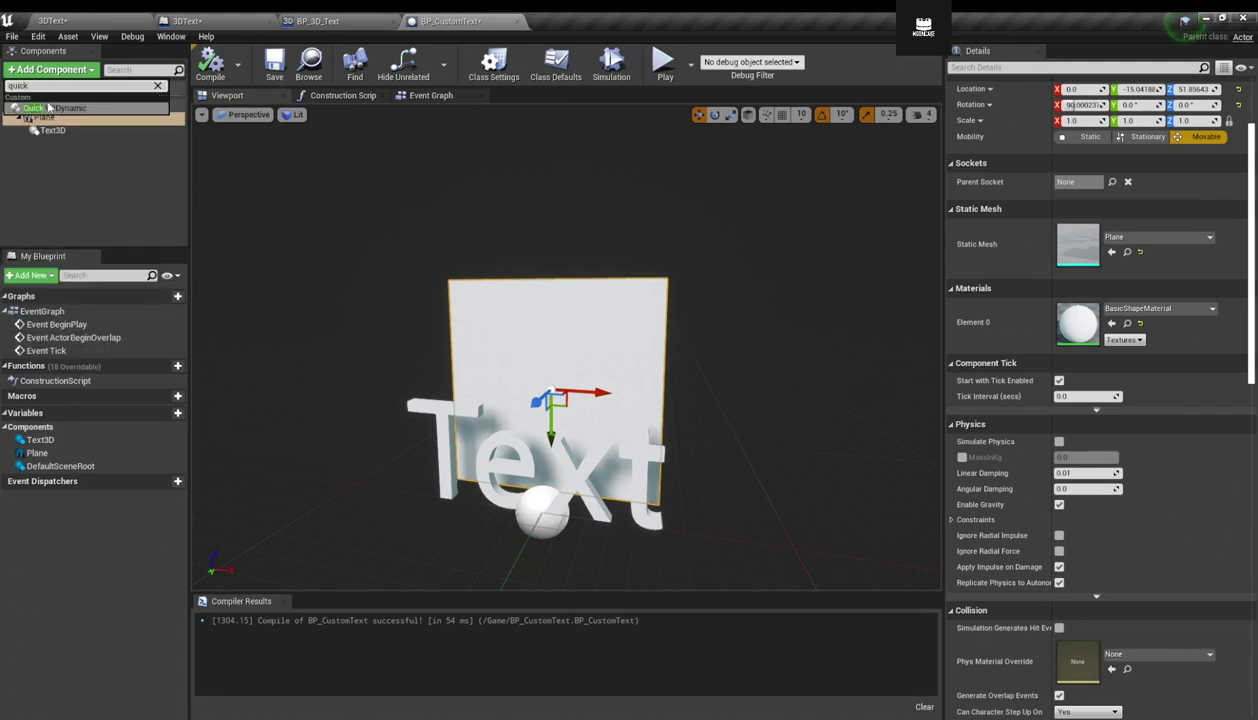
{"action": "left_click", "coordinate": [50, 107]}
{"action": "left_click", "coordinate": [139, 169]}
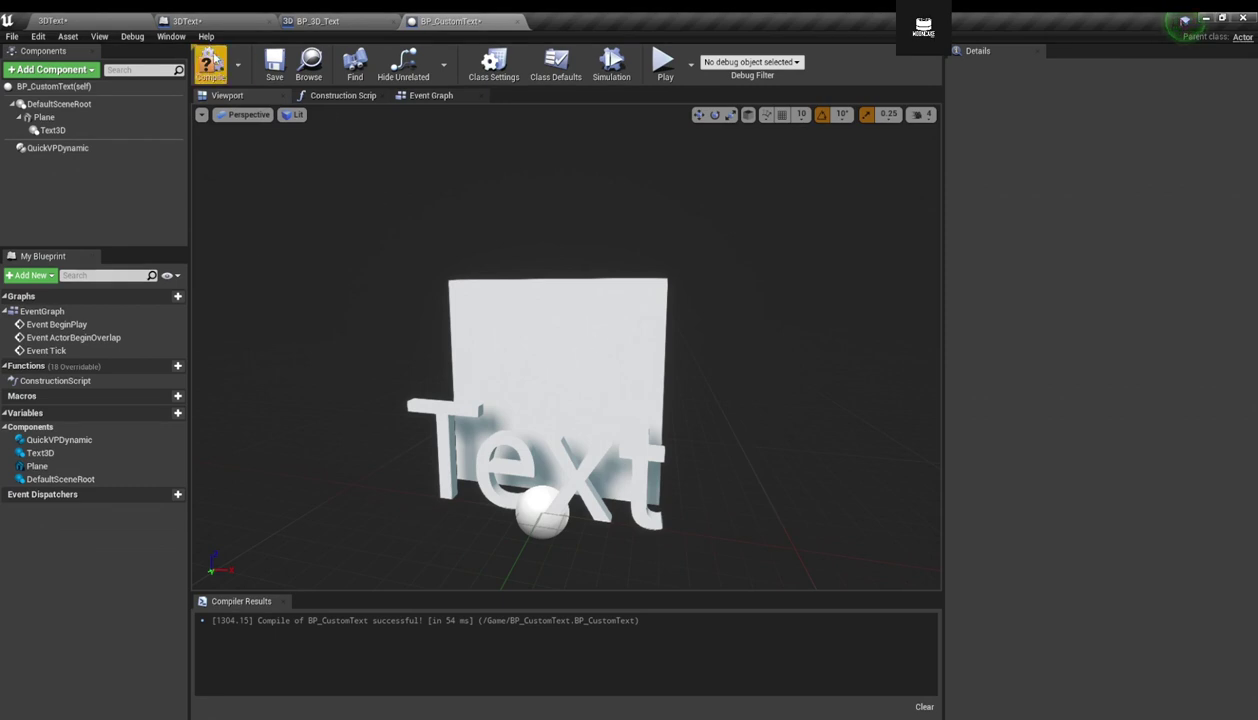
{"action": "left_click", "coordinate": [211, 62]}
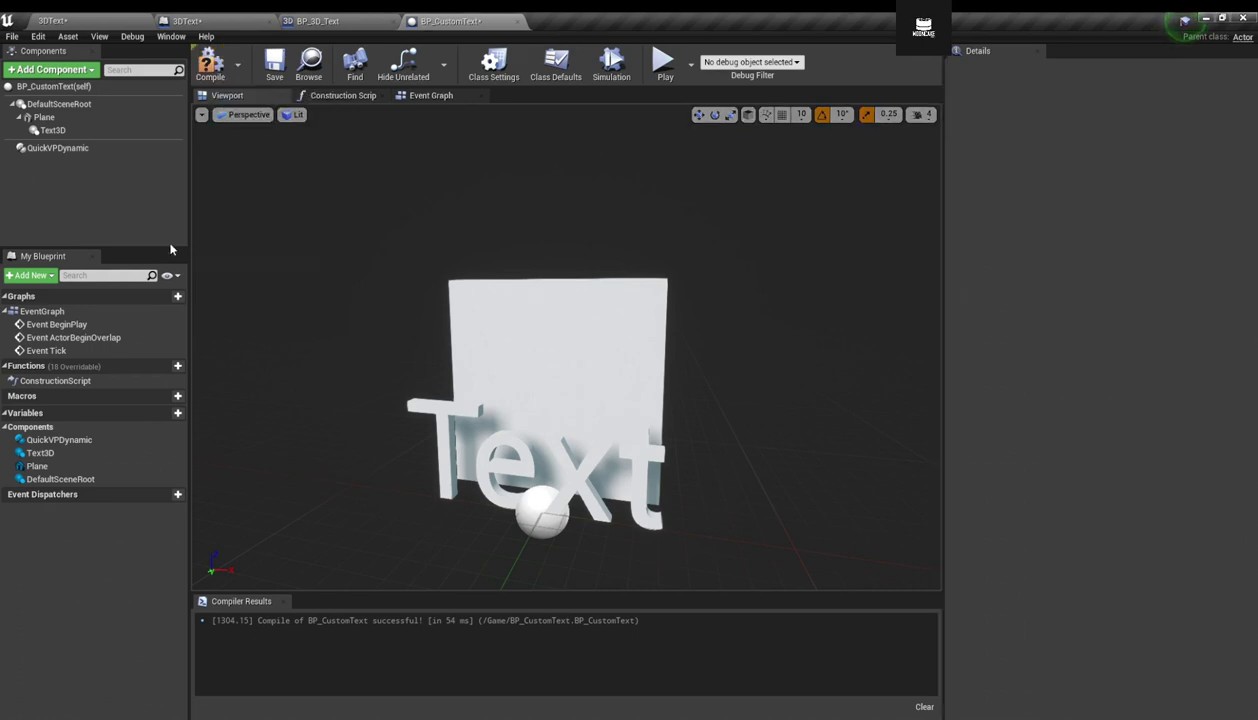
Set the QuickVPDynamic event name to Player Text, add a data field named New Text, and compile and save the blueprint.
{"action": "left_click", "coordinate": [88, 149]}
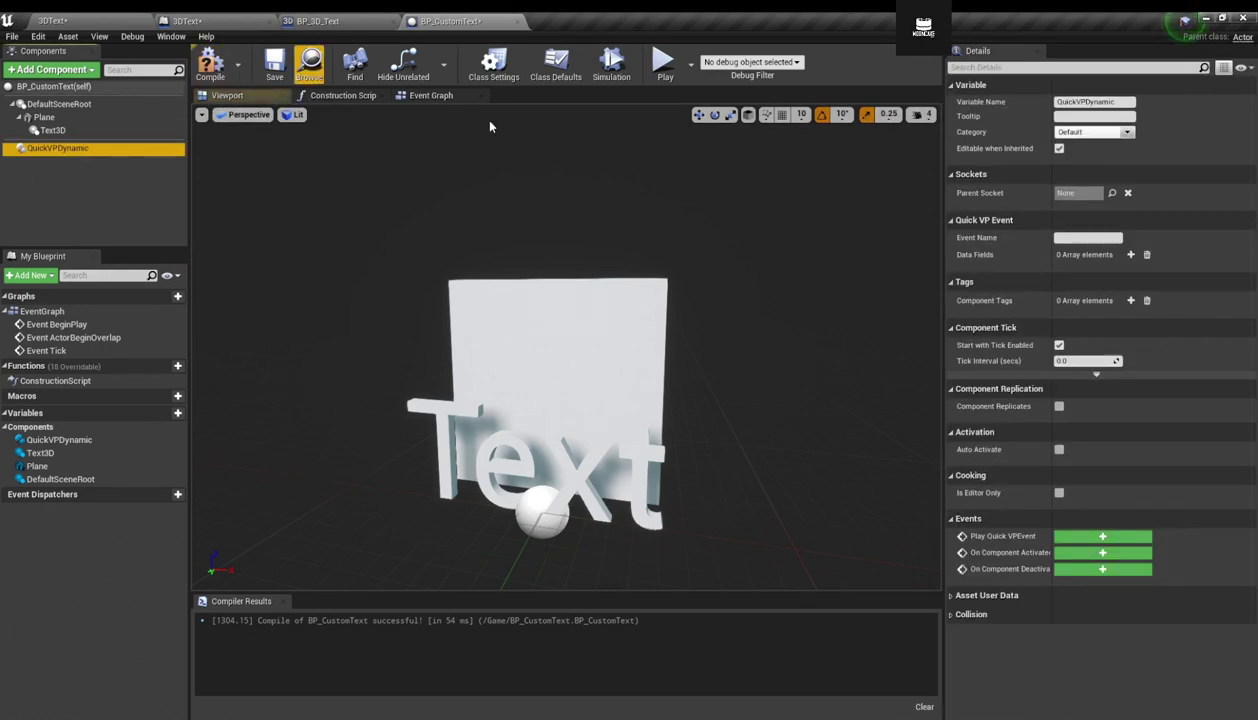
{"action": "left_click", "coordinate": [1100, 238]}
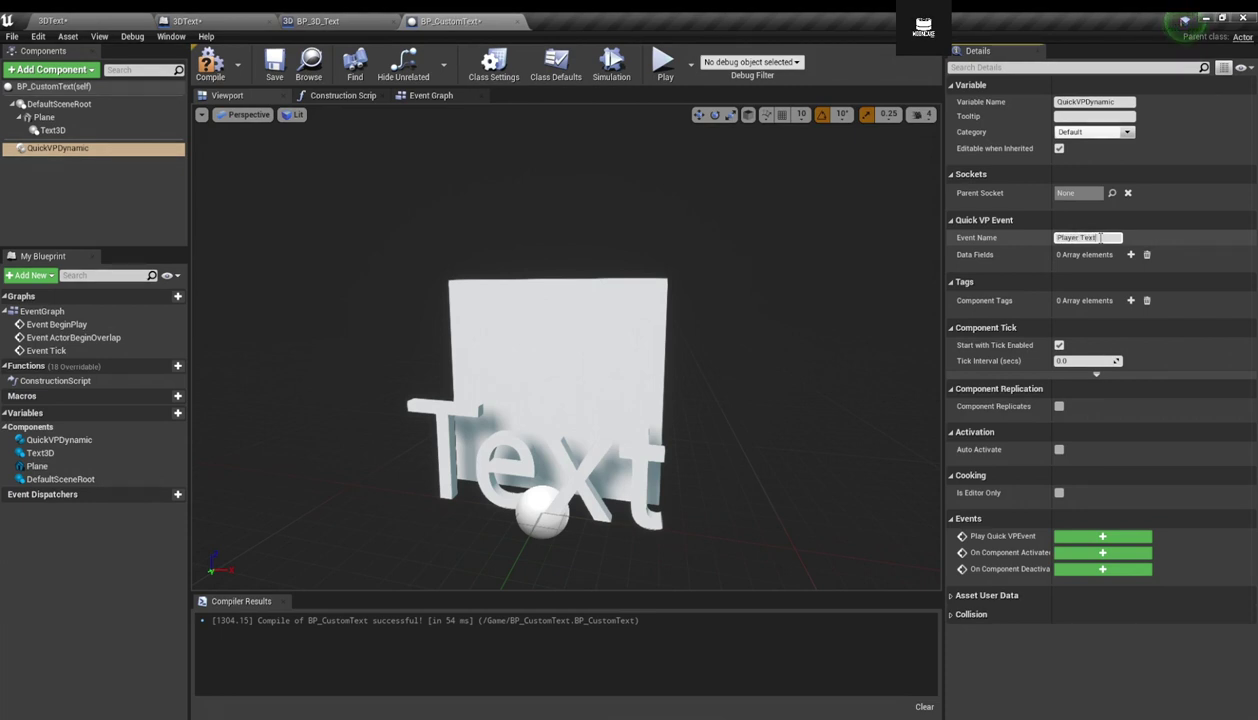
{"action": "left_click", "coordinate": [1130, 255]}
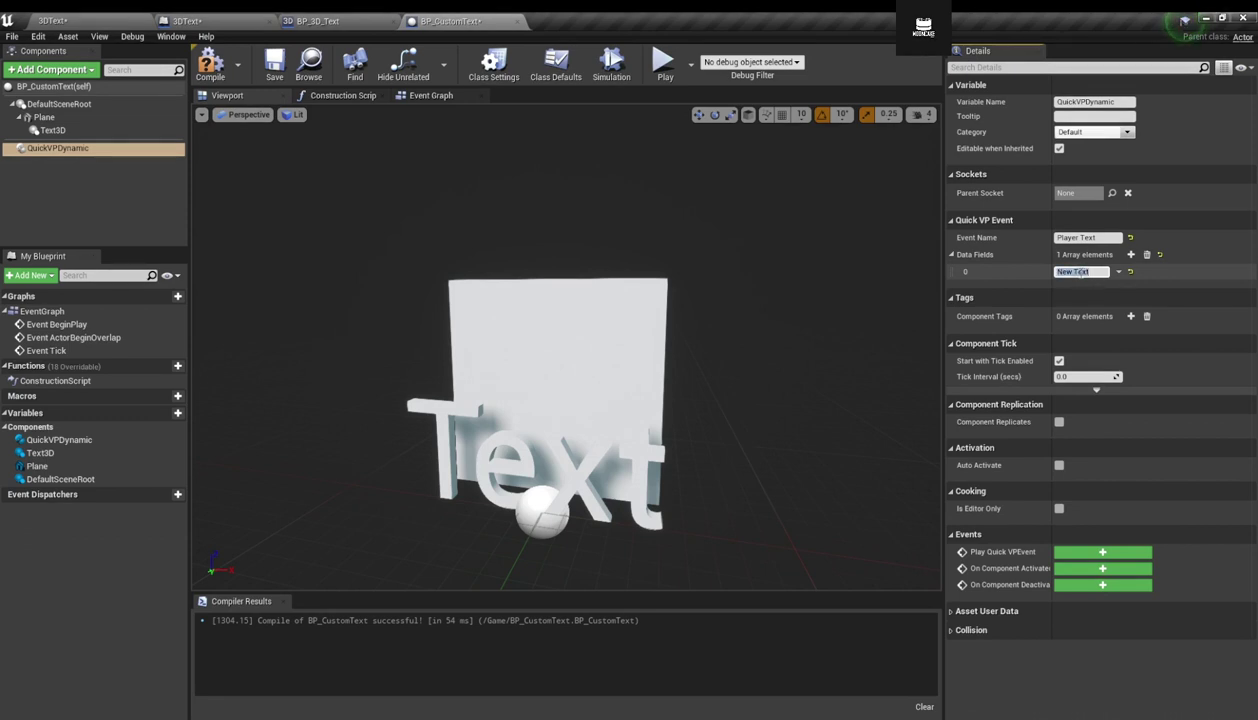
{"action": "key", "text": "Return"}
{"action": "left_click", "coordinate": [211, 66]}
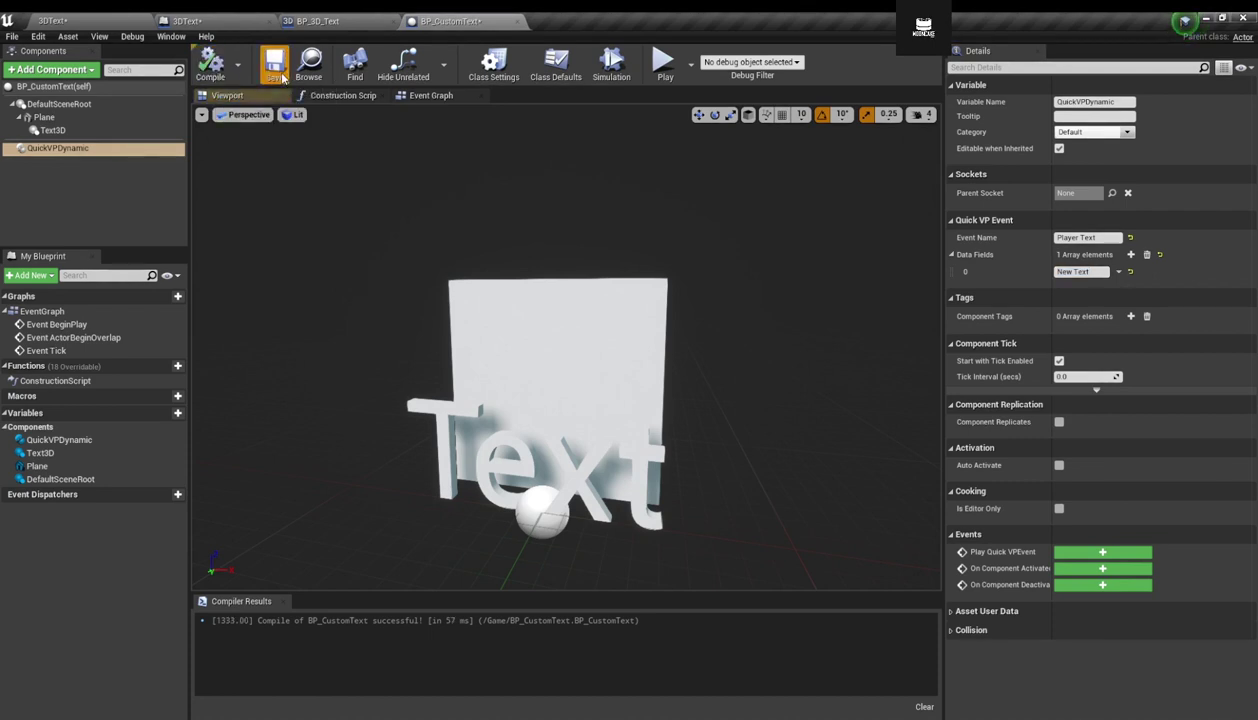
Add the QuickVPDynamic component's Play Quick VPEvent event to the event graph and place it in a clear area.
{"action": "left_click", "coordinate": [419, 97]}
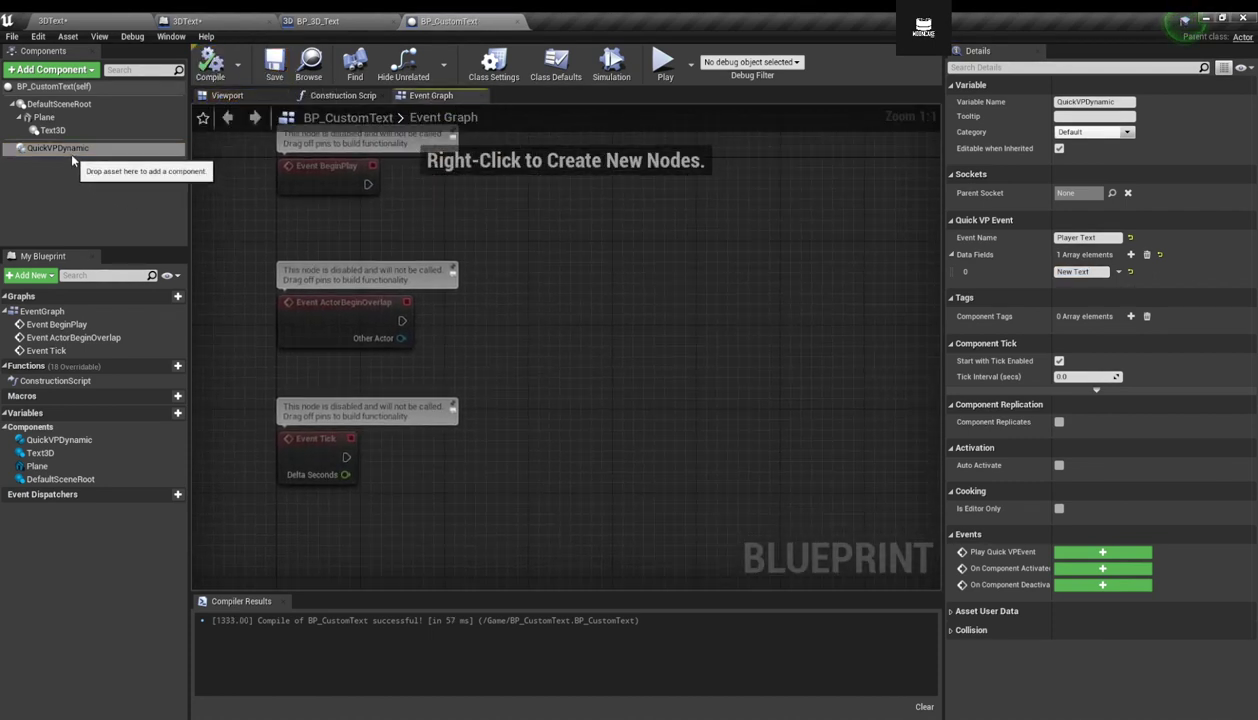
{"action": "left_click", "coordinate": [42, 152]}
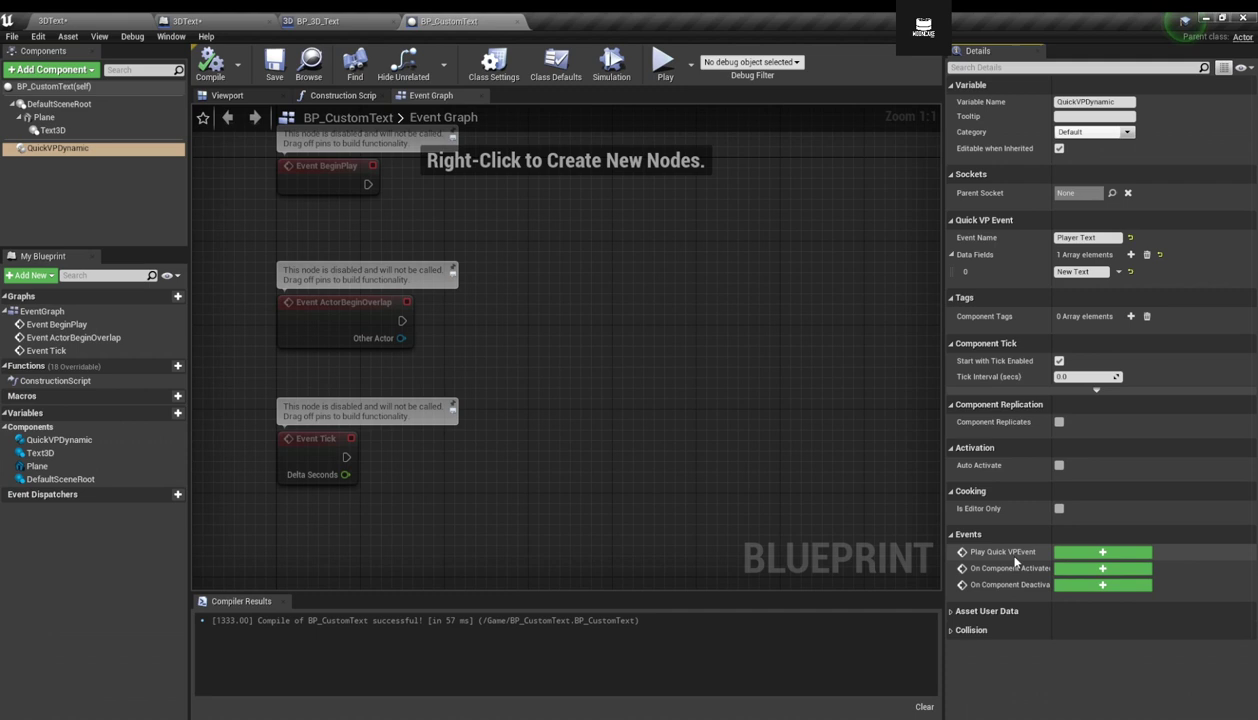
{"action": "left_click", "coordinate": [1104, 553]}
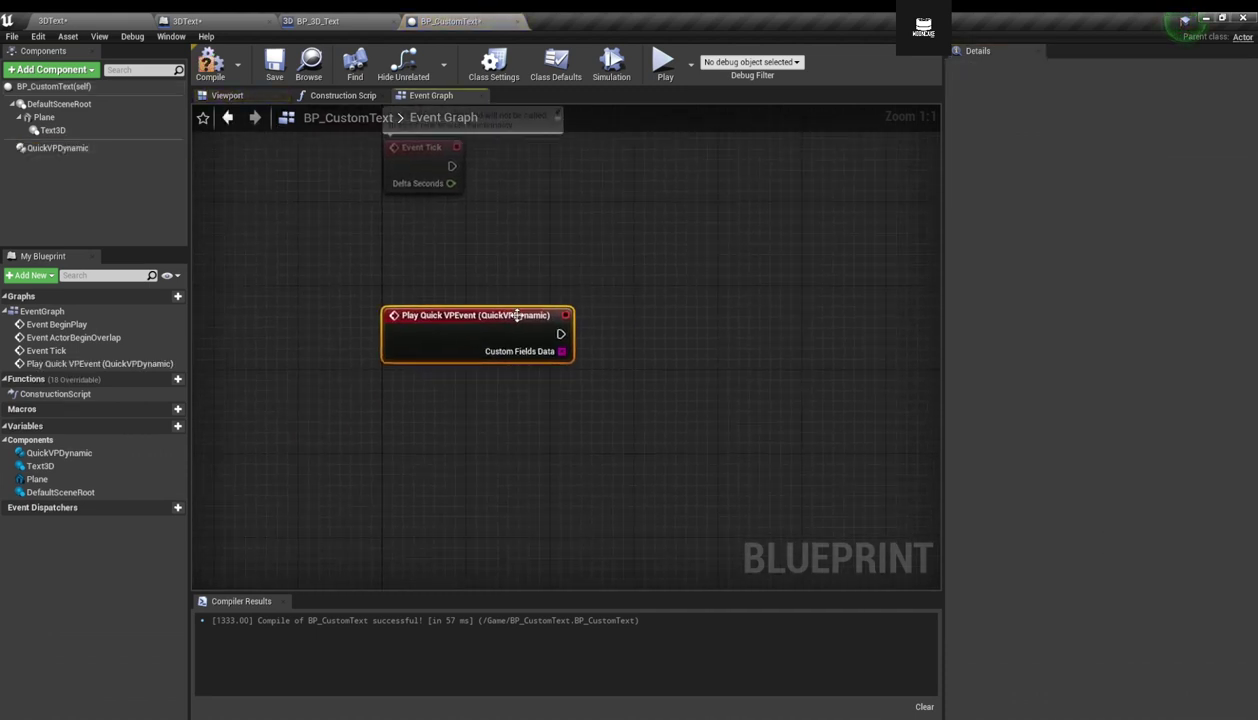
{"action": "left_click_drag", "start_coordinate": [448, 356], "coordinate": [406, 365]}
{"action": "right_click_drag", "start_coordinate": [377, 357], "coordinate": [425, 368]}
{"action": "left_click_drag", "start_coordinate": [431, 365], "coordinate": [421, 335]}
{"action": "right_click_drag", "start_coordinate": [431, 480], "coordinate": [387, 470]}
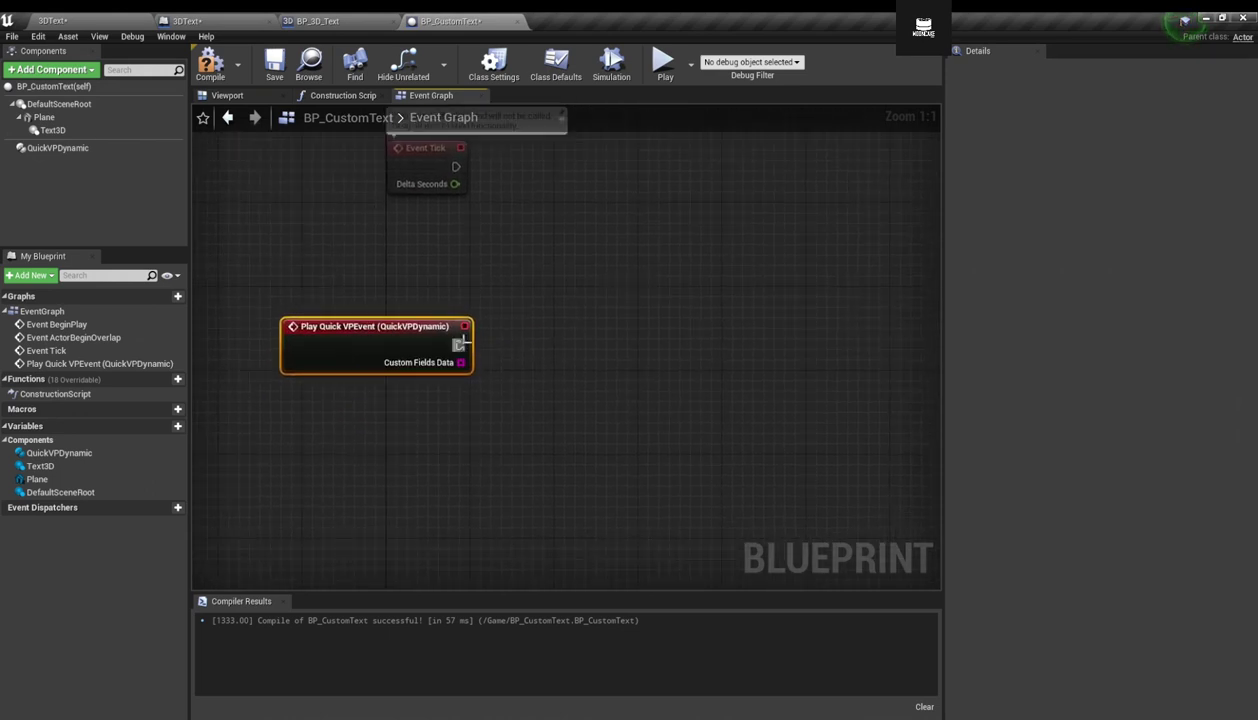
Add a Set Text node for the Text3D component and connect it to the Play Quick VPEvent execution output.
{"action": "left_click_drag", "start_coordinate": [52, 130], "coordinate": [565, 412]}
{"action": "type", "text": "set text"}
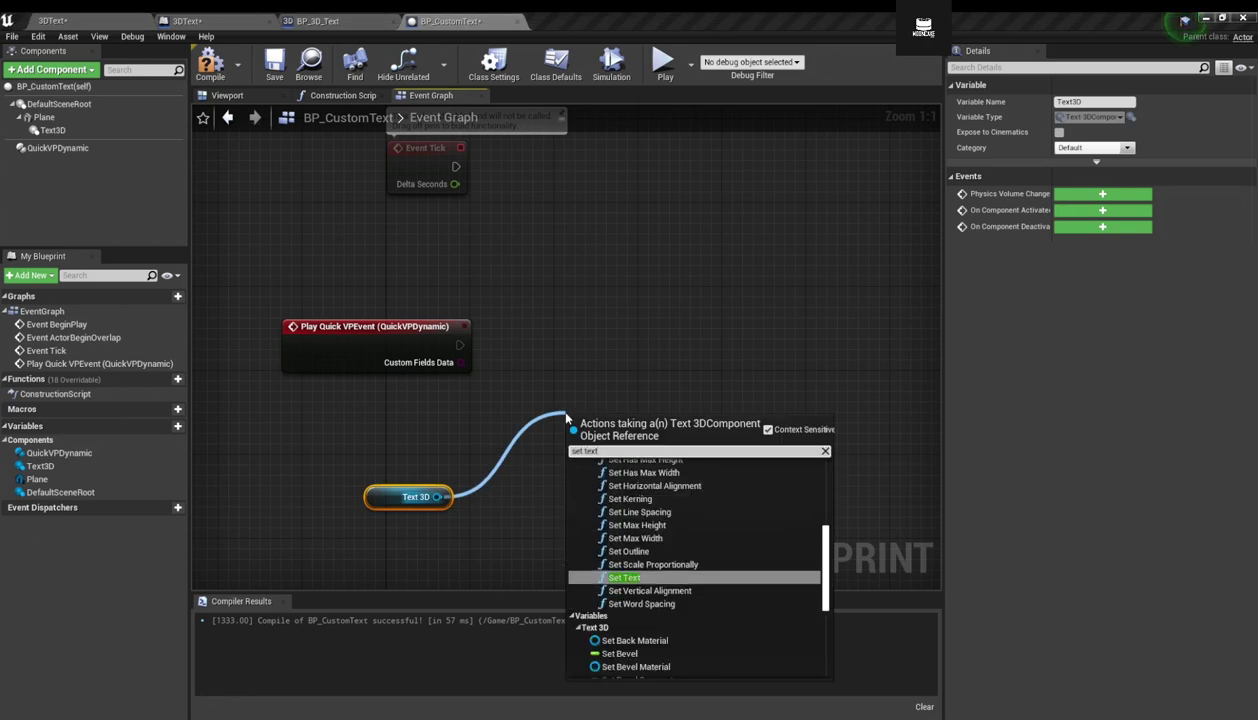
{"action": "key", "text": "Return"}
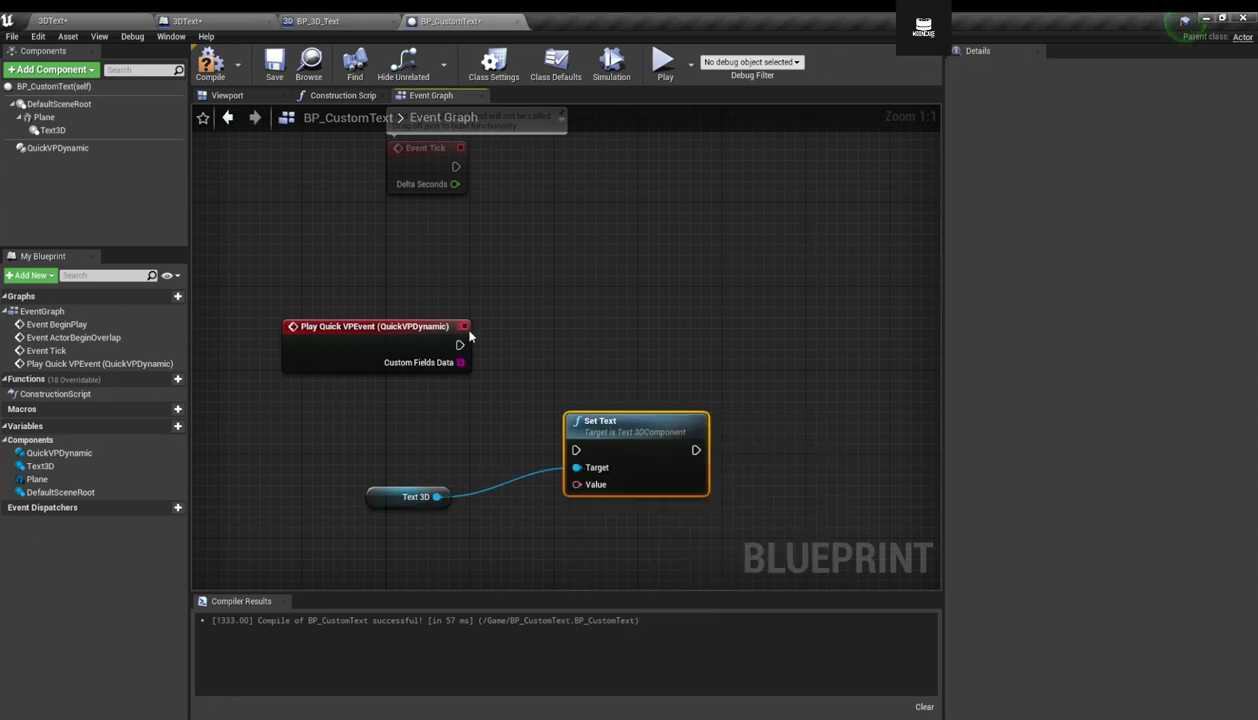
{"action": "left_click_drag", "start_coordinate": [460, 345], "coordinate": [536, 391]}
{"action": "left_click_drag", "start_coordinate": [578, 453], "coordinate": [578, 453]}
{"action": "left_click_drag", "start_coordinate": [590, 424], "coordinate": [674, 319]}
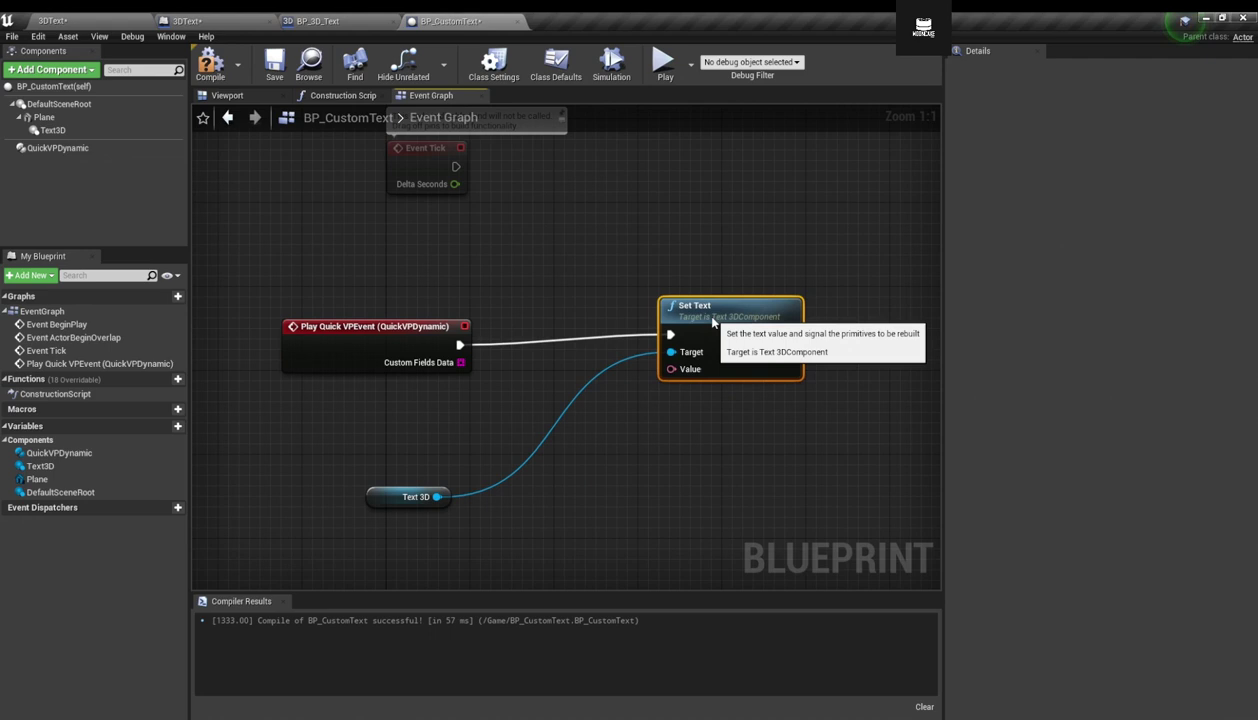
Get a copy of element 0 of Custom Fields Data, feed it into the Set Text value through a text conversion, and compile.
{"action": "left_click_drag", "start_coordinate": [460, 362], "coordinate": [477, 437]}
{"action": "type", "text": "get"}
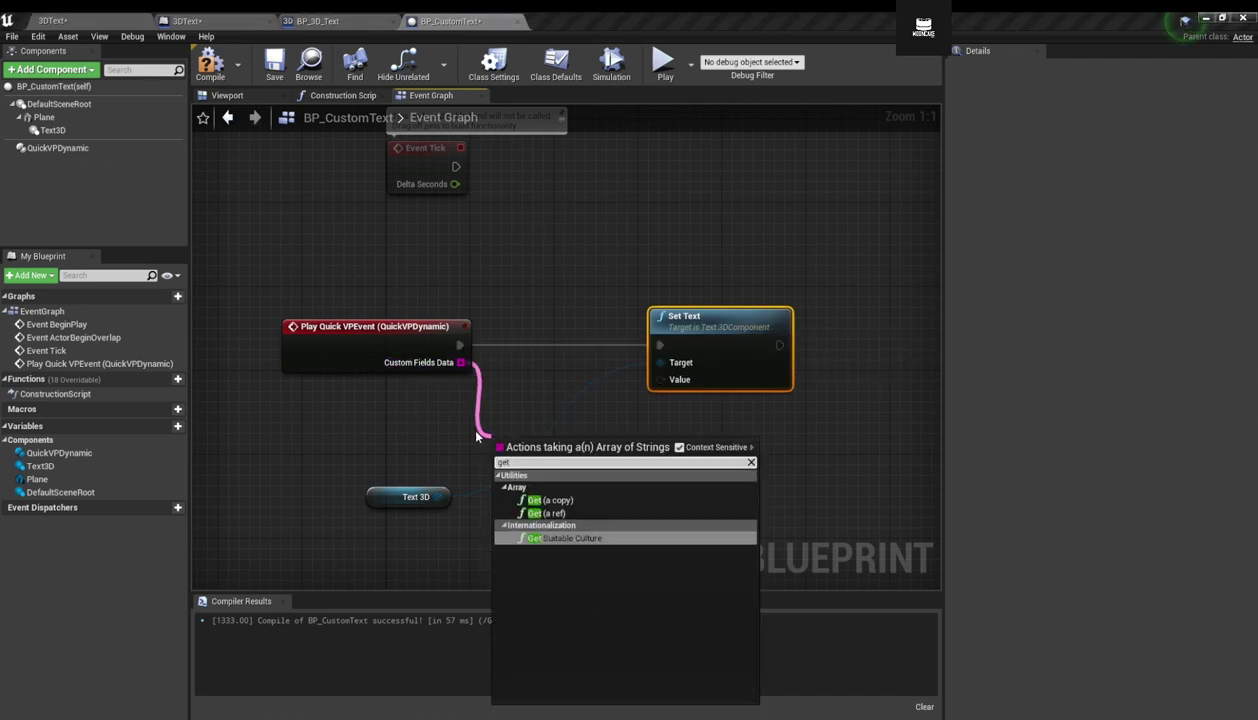
{"action": "left_click", "coordinate": [550, 500]}
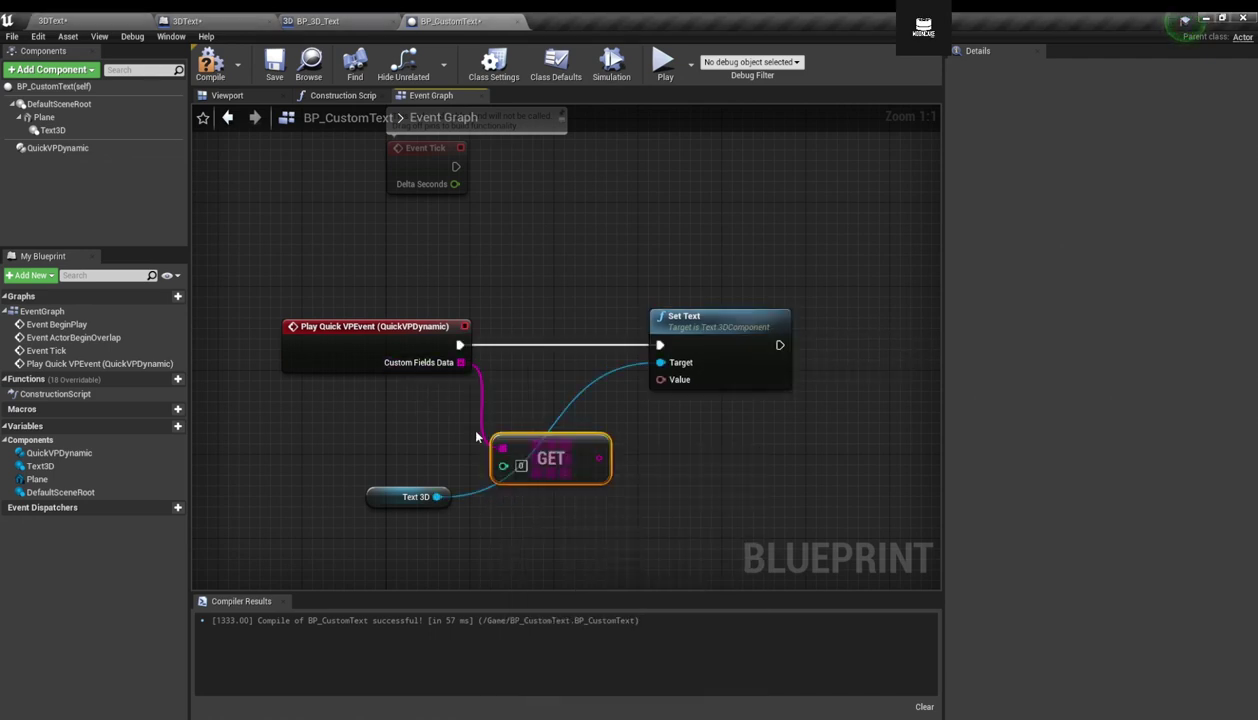
{"action": "left_click", "coordinate": [58, 147]}
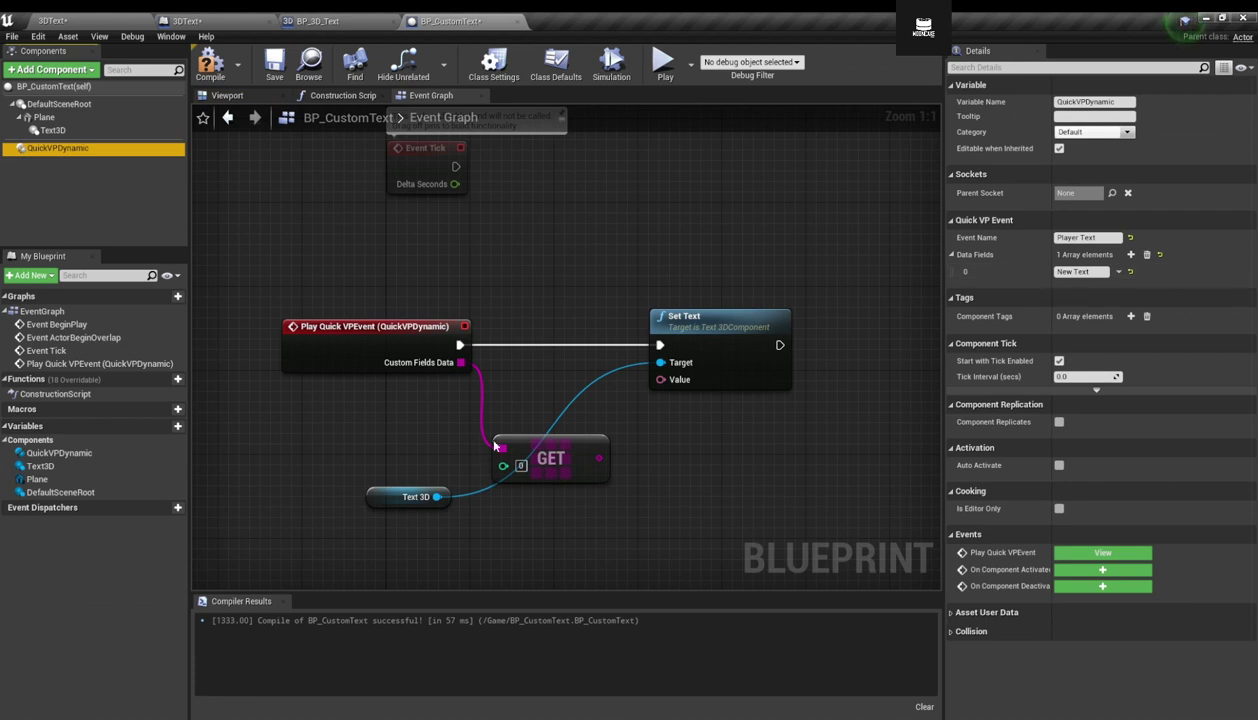
{"action": "left_click_drag", "start_coordinate": [598, 458], "coordinate": [684, 444]}
{"action": "left_click_drag", "start_coordinate": [713, 327], "coordinate": [786, 327]}
{"action": "left_click", "coordinate": [210, 62]}
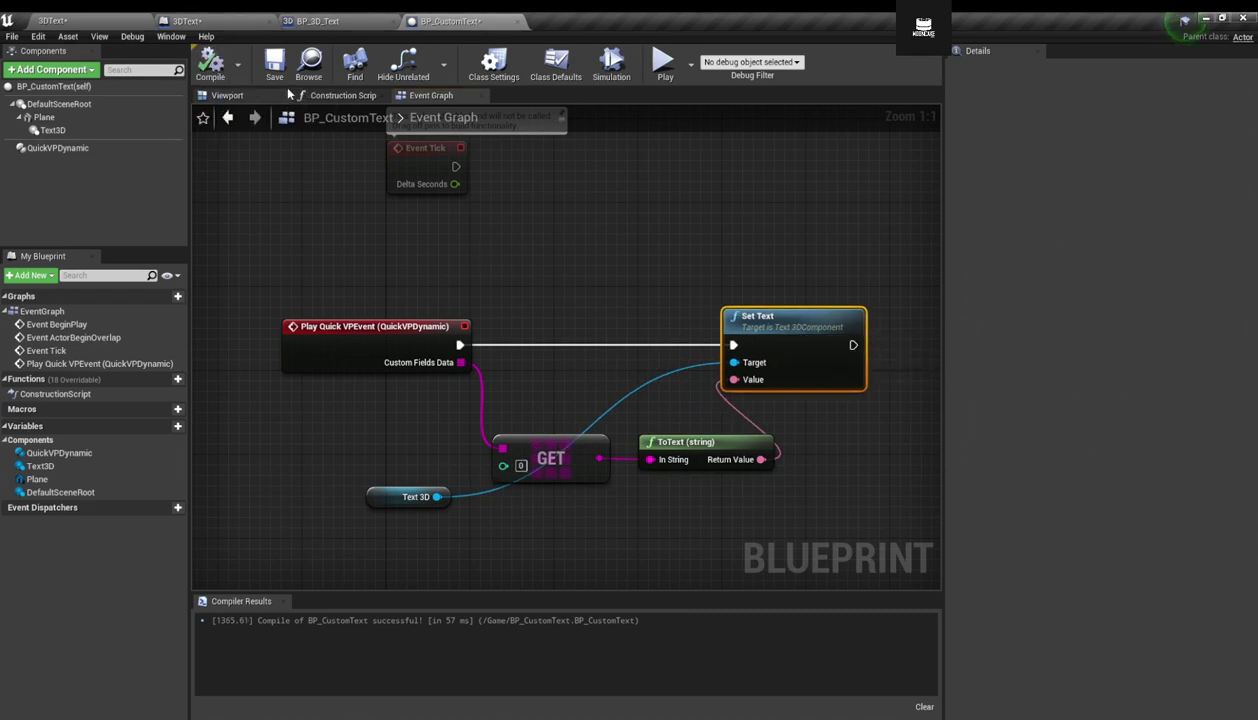
Place BP_CustomText in the level in front of the existing texts and rotate it about Z to face the view.
{"action": "left_click", "coordinate": [75, 18]}
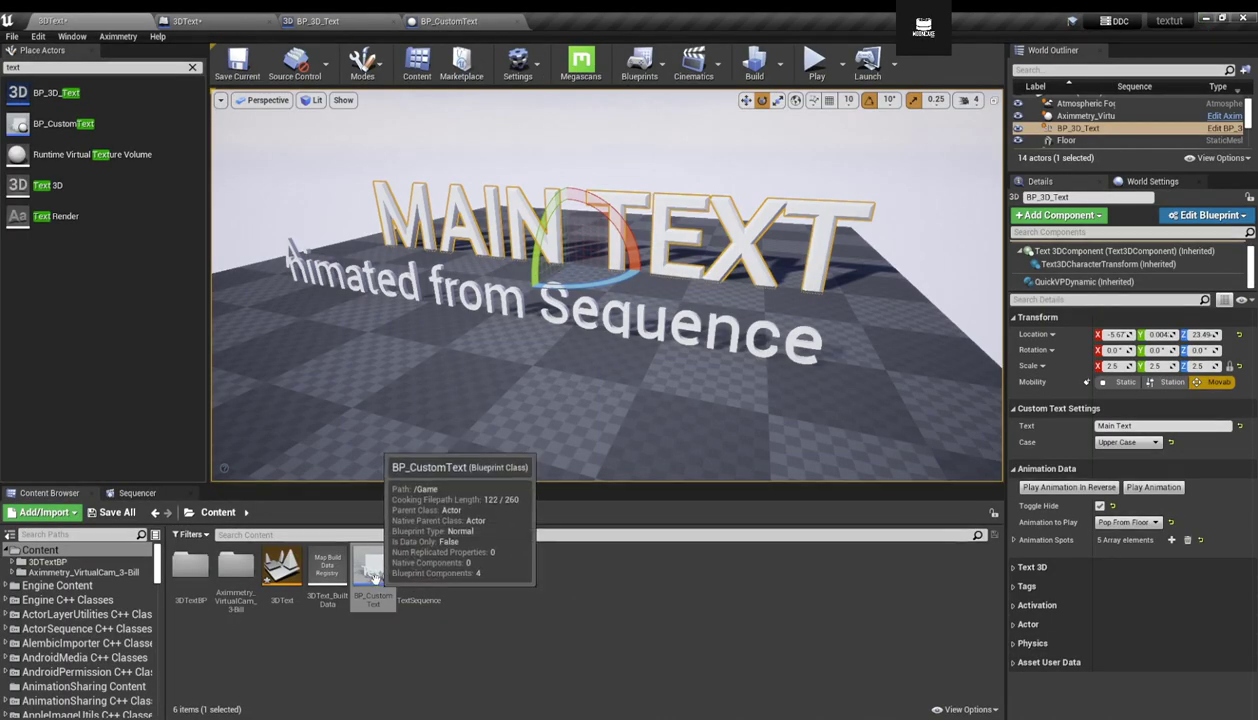
{"action": "left_click_drag", "start_coordinate": [373, 570], "coordinate": [290, 402]}
{"action": "key", "text": "w"}
{"action": "key", "text": "e"}
{"action": "right_click_drag", "start_coordinate": [420, 368], "coordinate": [342, 370]}
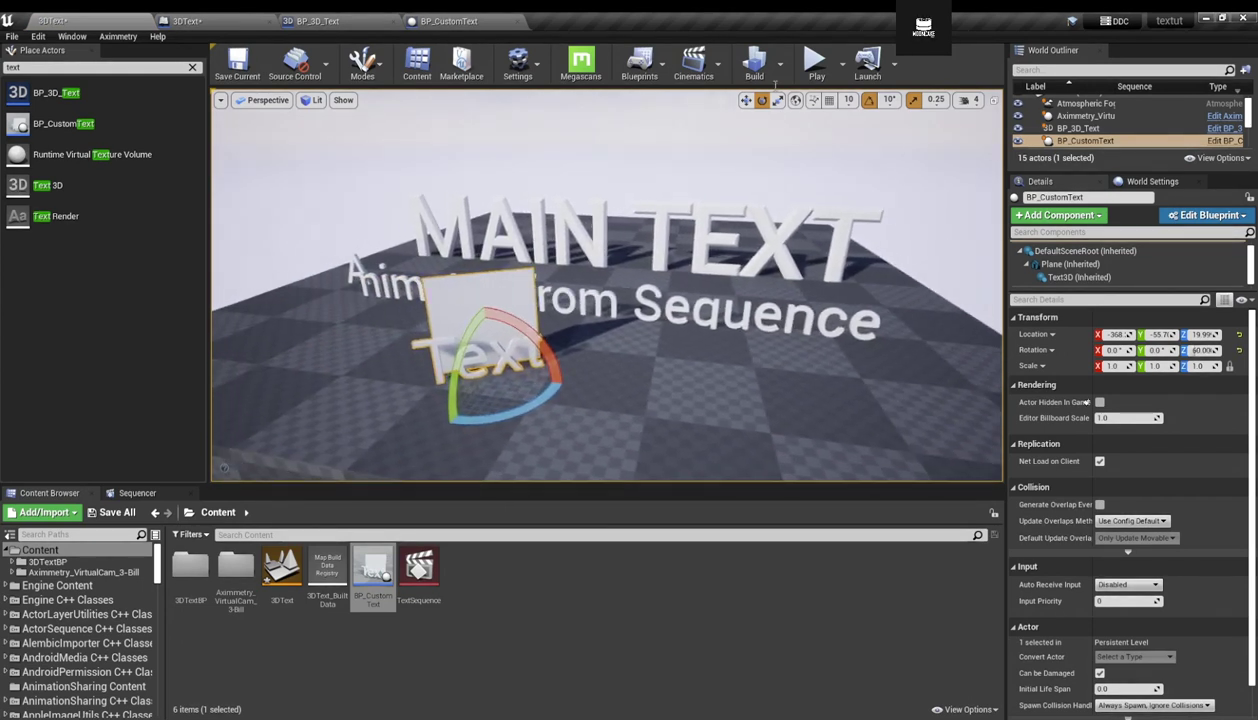
Examine the level's GameMode Override in the world settings.
{"action": "left_click", "coordinate": [818, 68]}
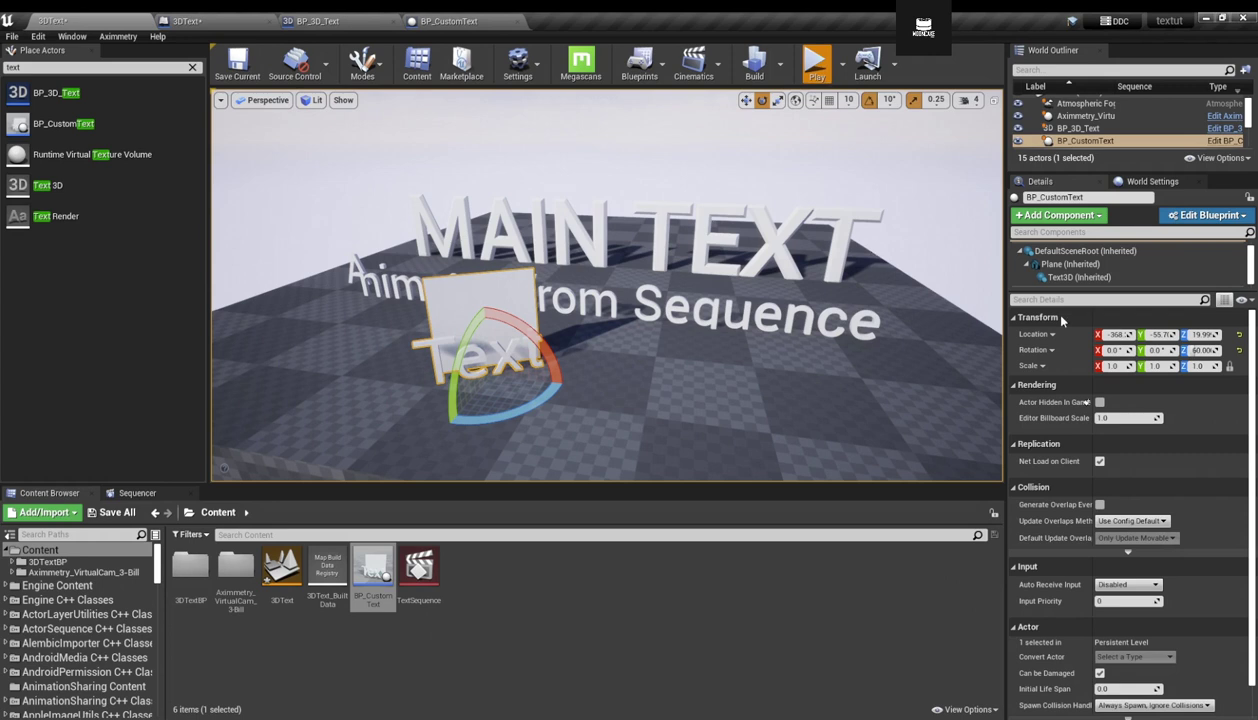
{"action": "left_click", "coordinate": [1157, 180]}
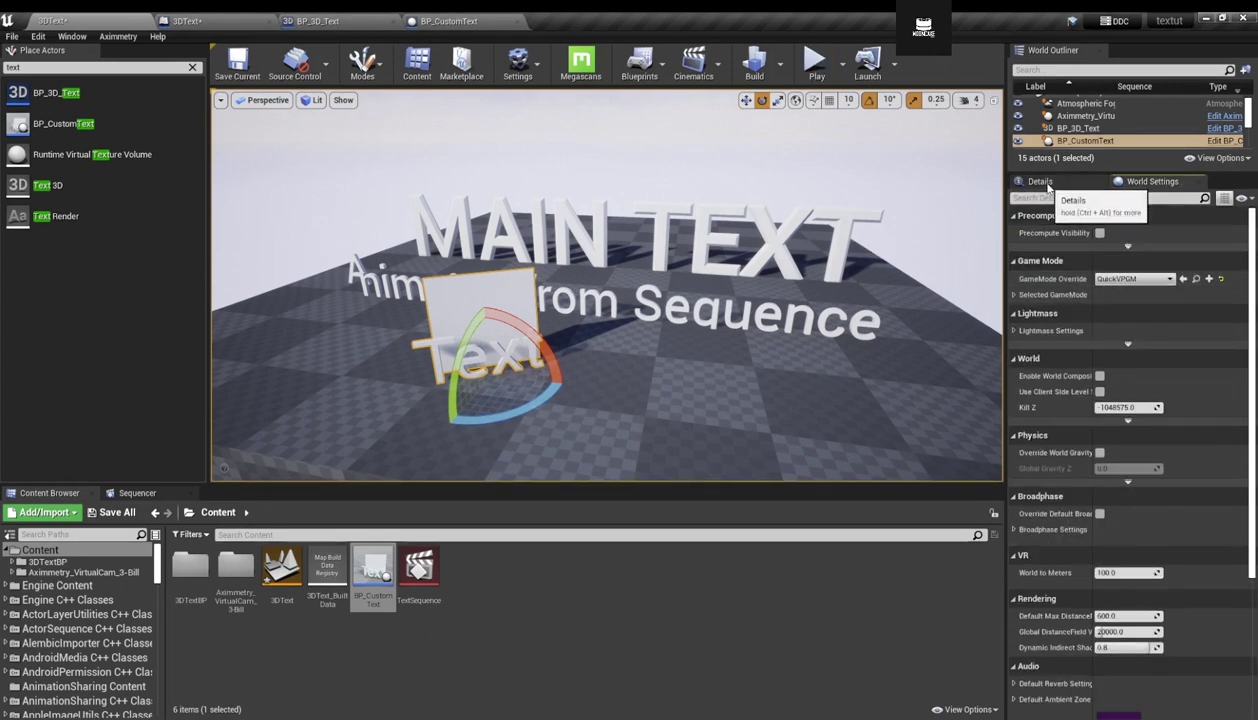
{"action": "left_click", "coordinate": [1048, 185]}
{"action": "left_click", "coordinate": [1137, 186]}
{"action": "scroll", "coordinate": [1118, 128], "scroll_direction": "up", "scroll_amount": 1}
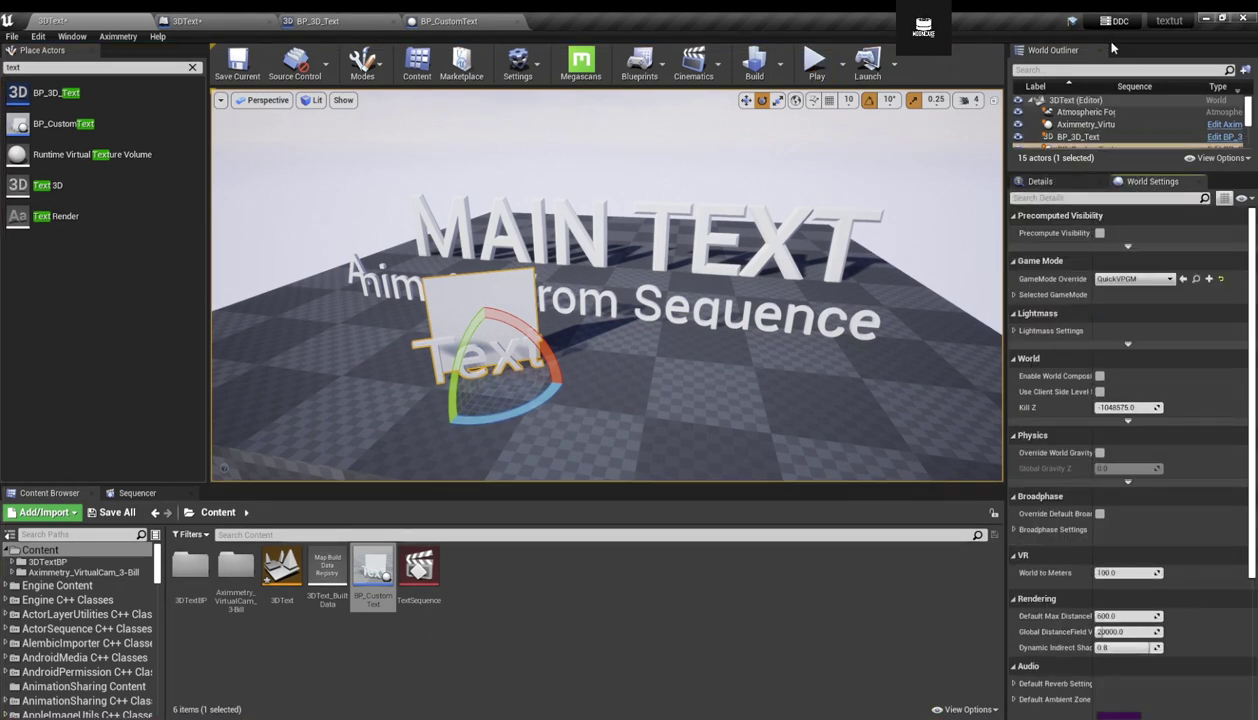
Find the QuickVPDirector actor in the level and examine its server URL and project name settings.
{"action": "left_click", "coordinate": [1119, 72]}
{"action": "type", "text": "quick"}
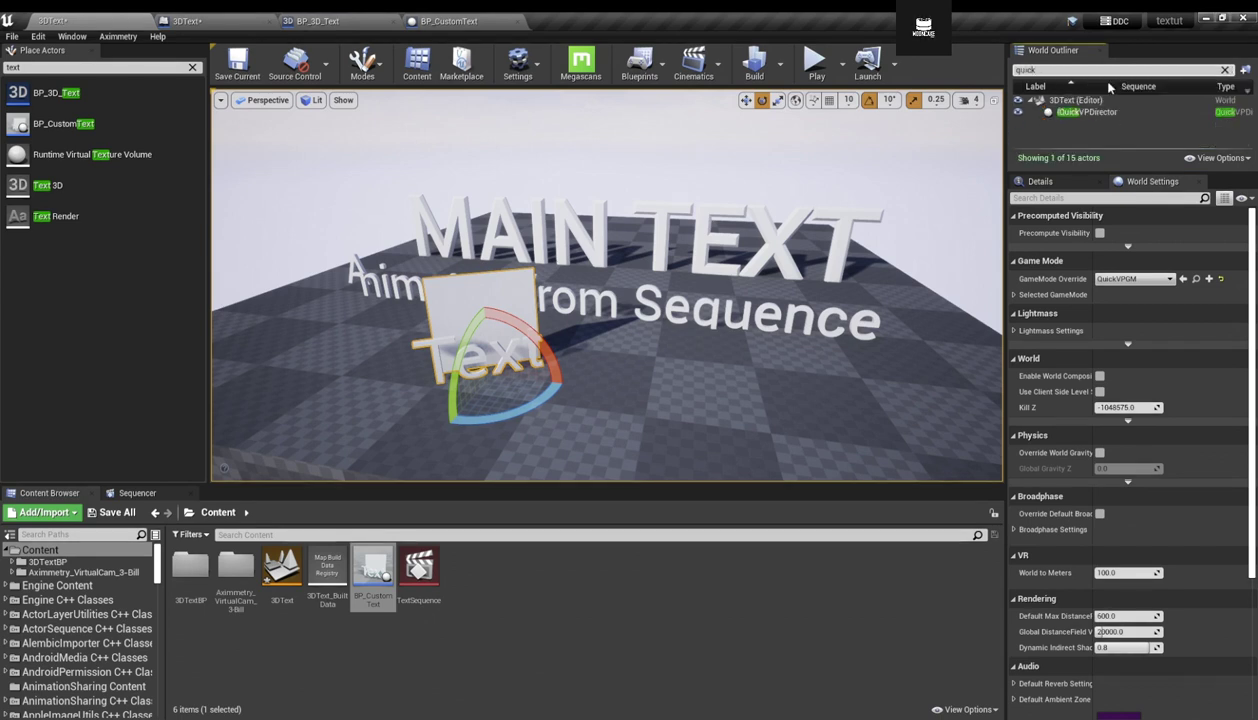
{"action": "double_click", "coordinate": [1134, 112]}
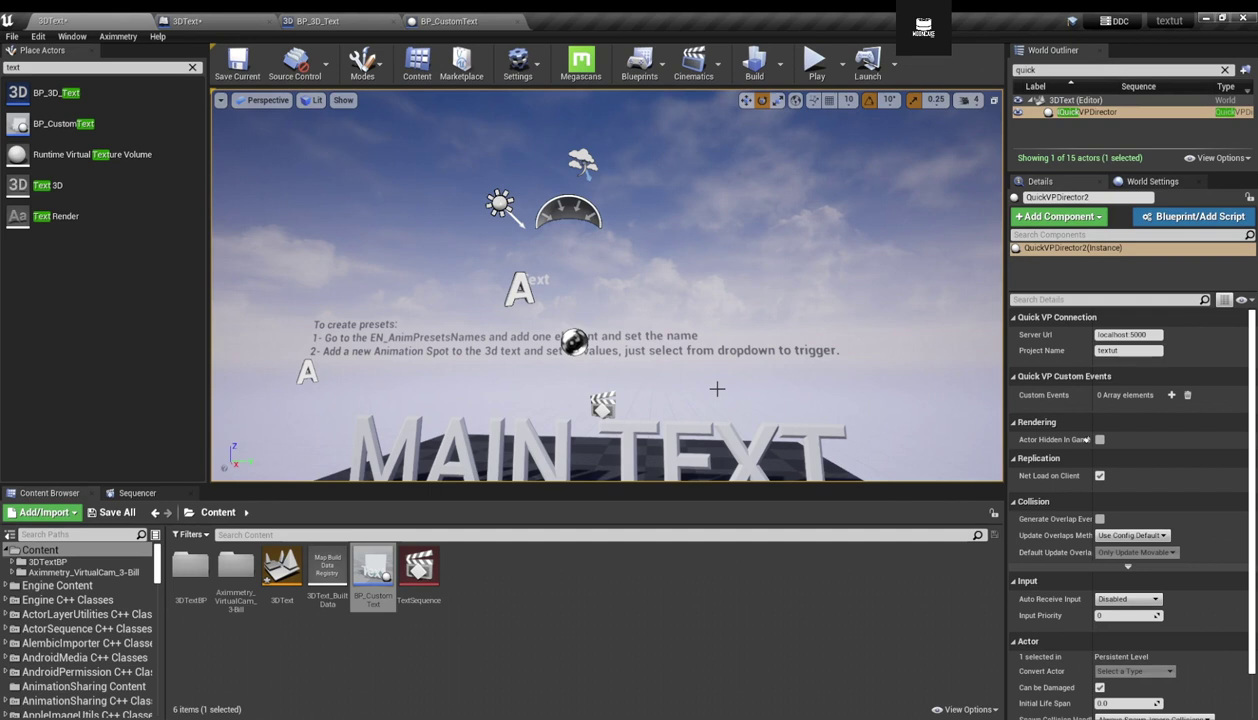
{"action": "right_click_drag", "start_coordinate": [856, 270], "coordinate": [862, 372]}
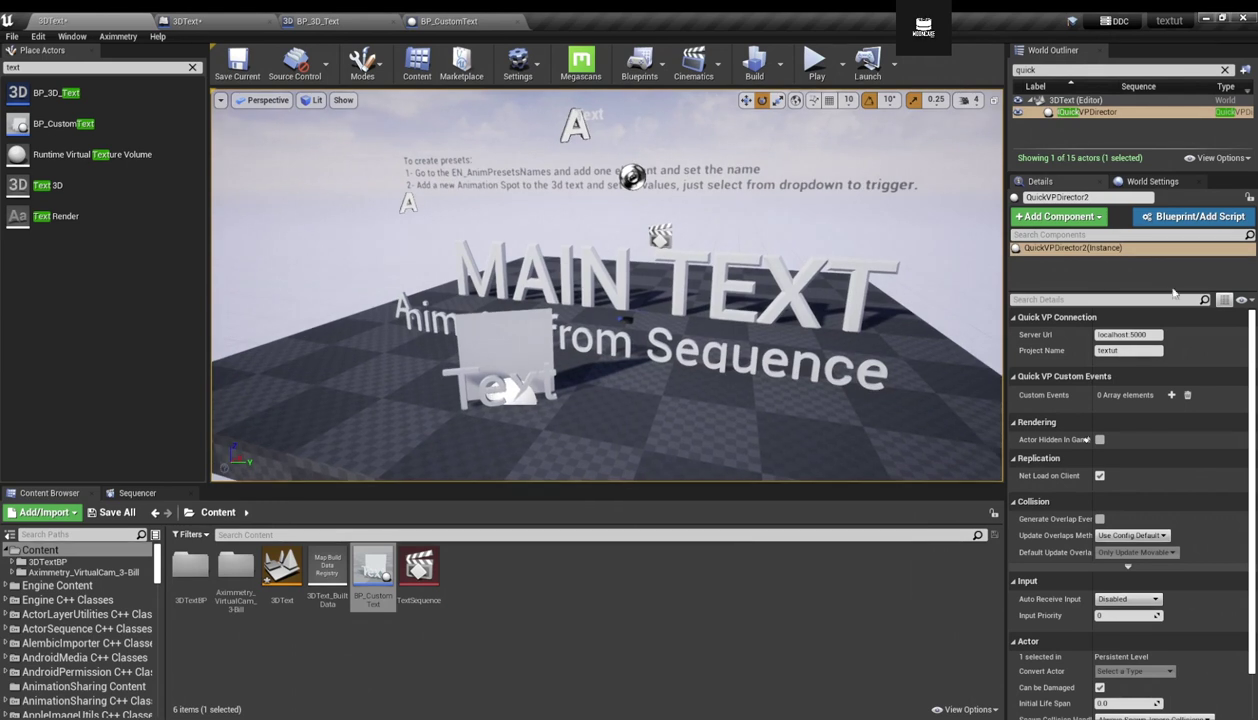
Select BP_CustomText, play the level, switch to QuickVP Studio and trigger the Player Text event.
{"action": "left_click", "coordinate": [578, 372]}
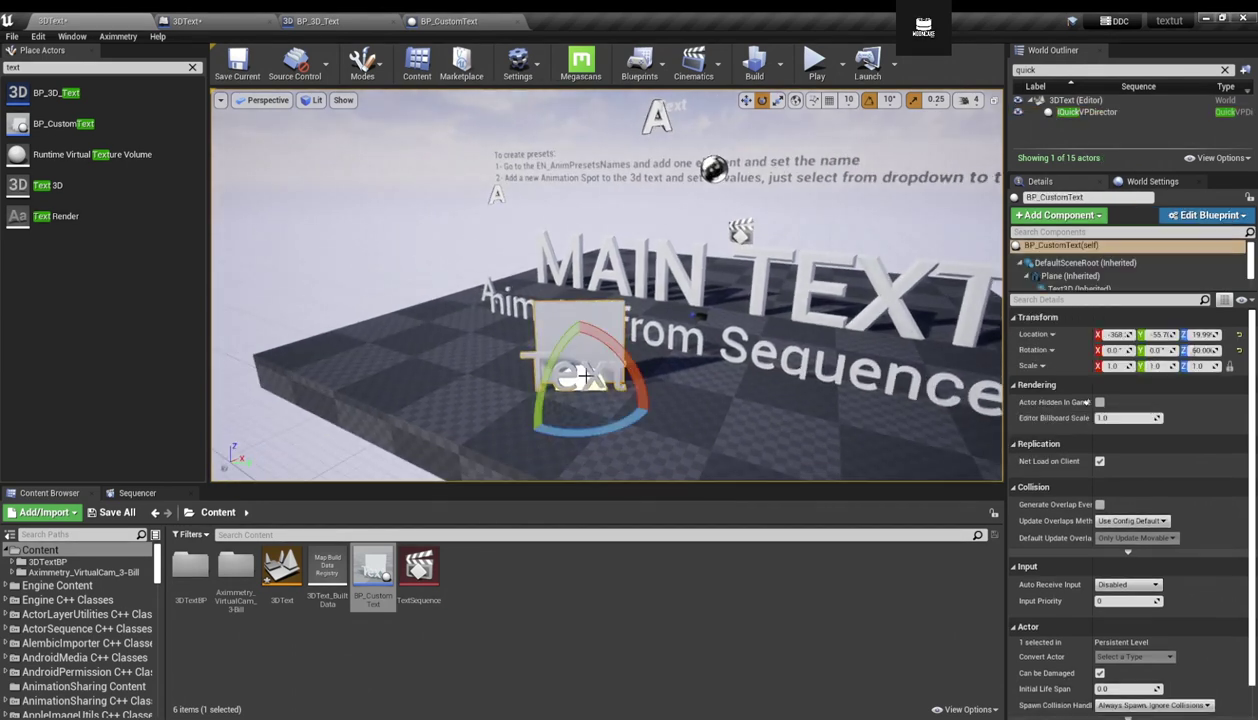
{"action": "left_click", "coordinate": [816, 64]}
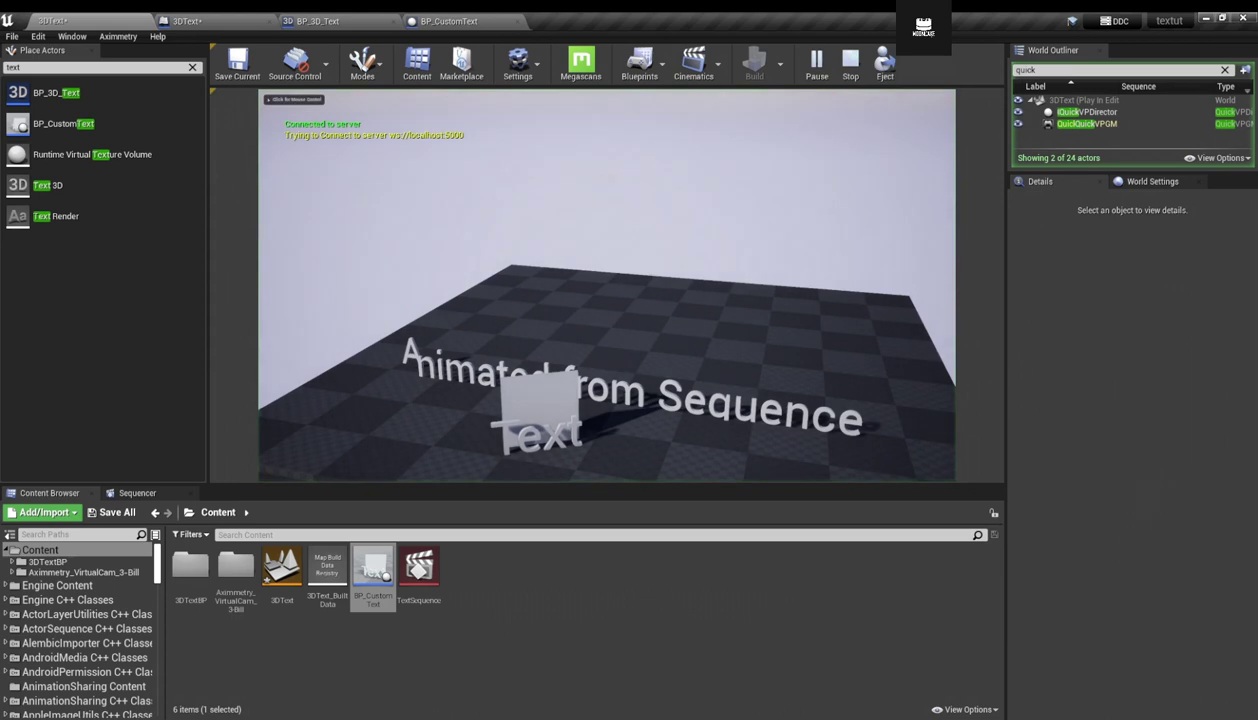
{"action": "key", "text": "alt+Tab"}
{"action": "left_click_drag", "start_coordinate": [815, 458], "coordinate": [771, 512]}
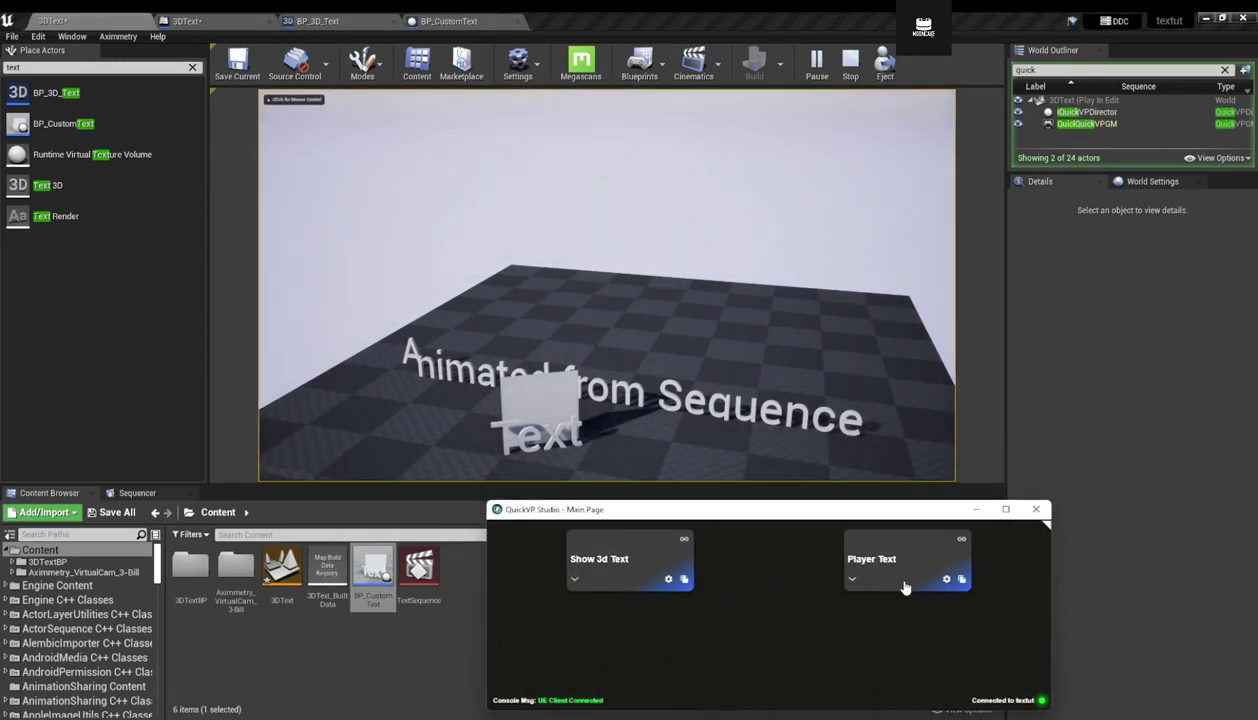
{"action": "left_click", "coordinate": [905, 587]}
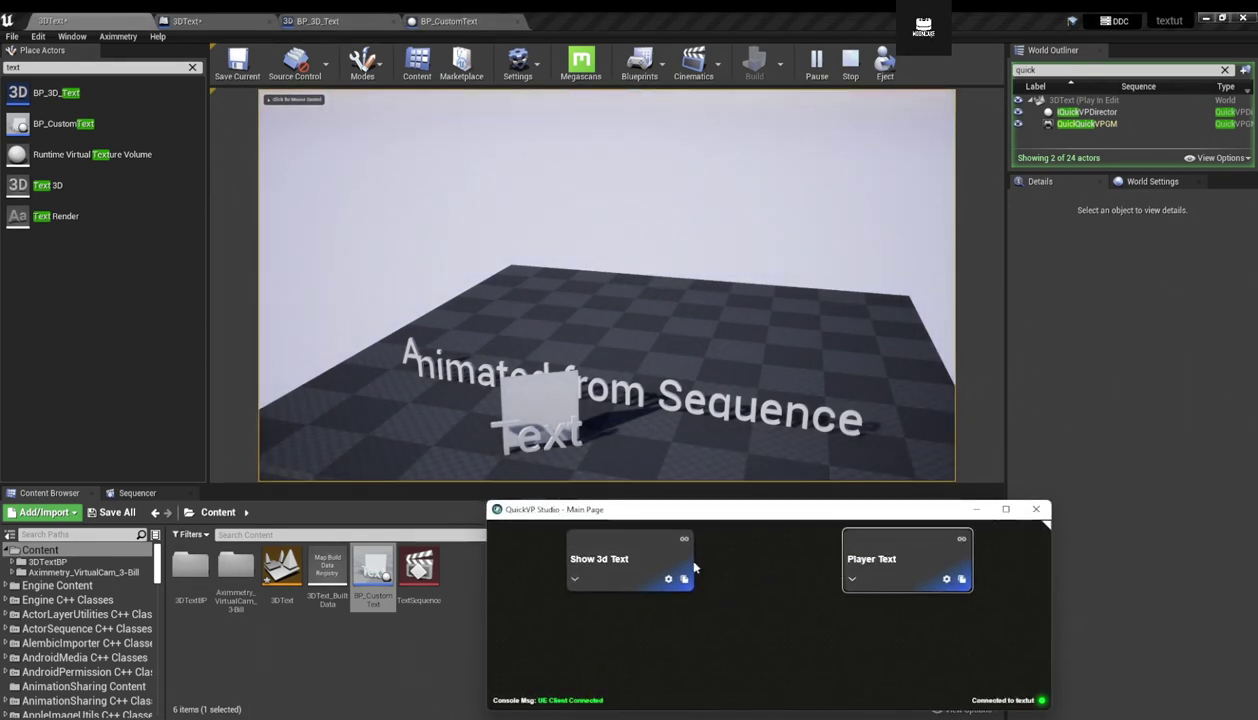
{"action": "left_click", "coordinate": [937, 574]}
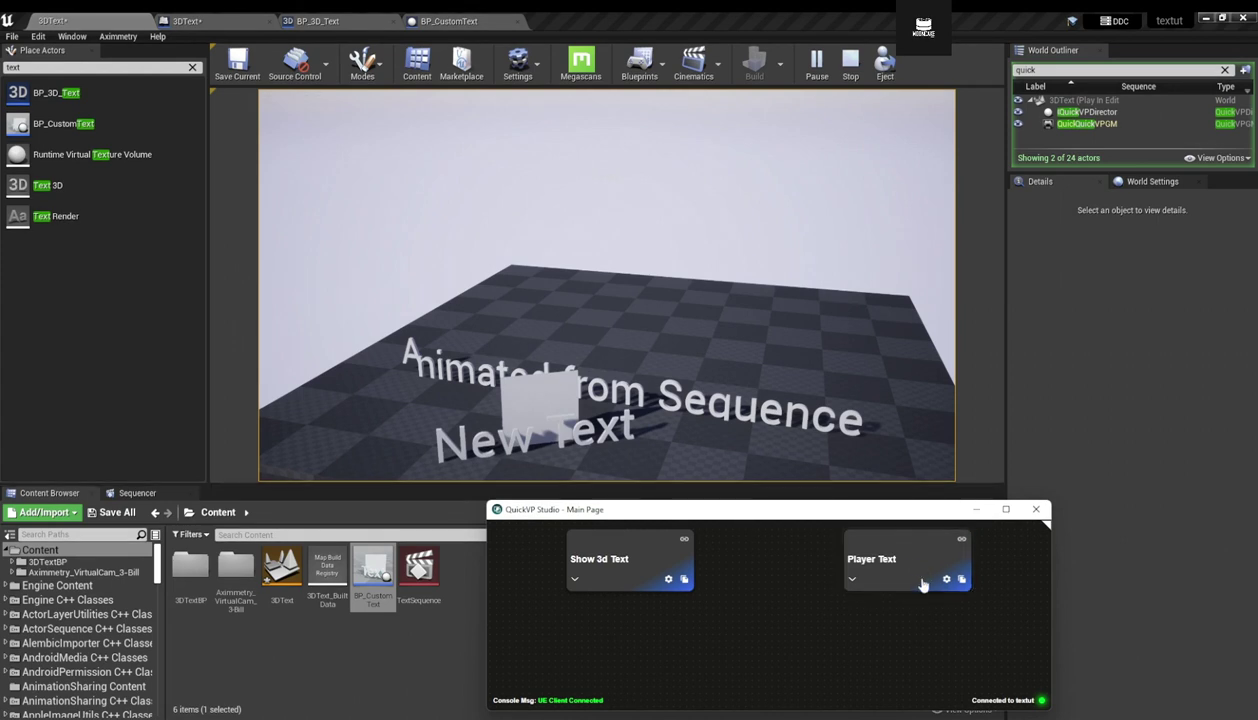
Set the Player Text event's New Text field to "Text From QuickVP", save it and trigger the event again.
{"action": "left_click", "coordinate": [946, 579]}
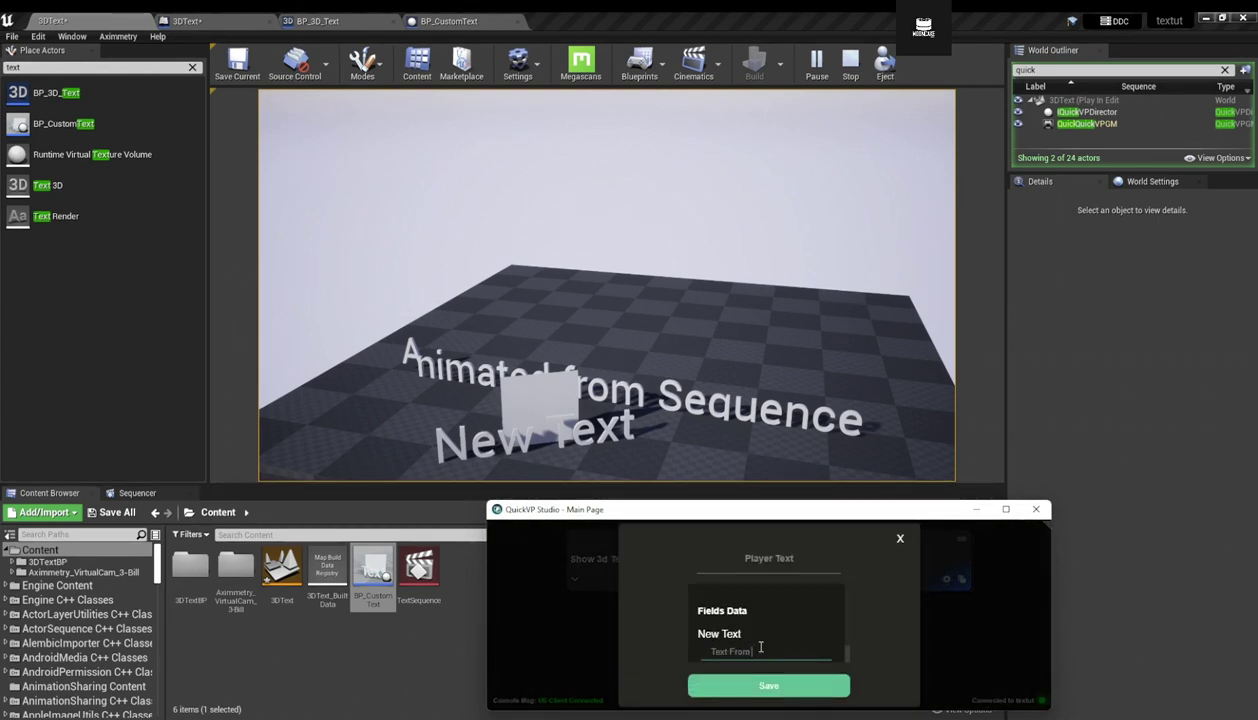
{"action": "key", "text": "Return"}
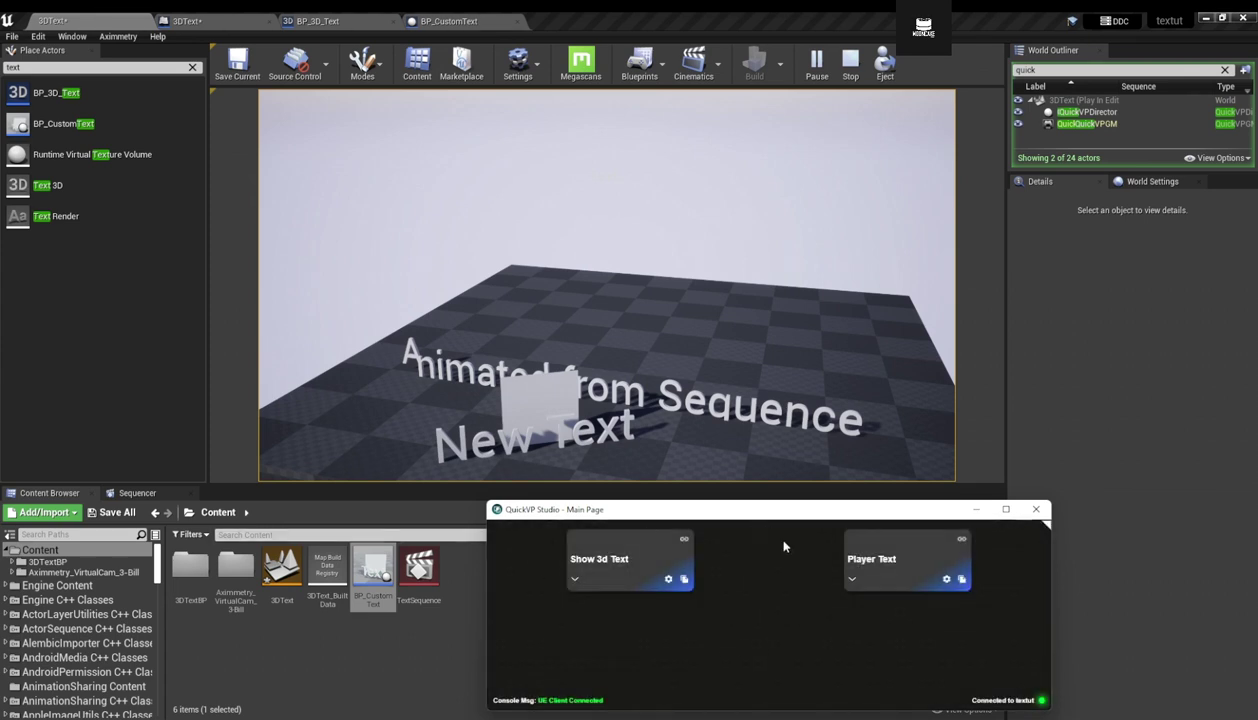
{"action": "left_click", "coordinate": [923, 562]}
{"action": "left_click", "coordinate": [922, 562]}
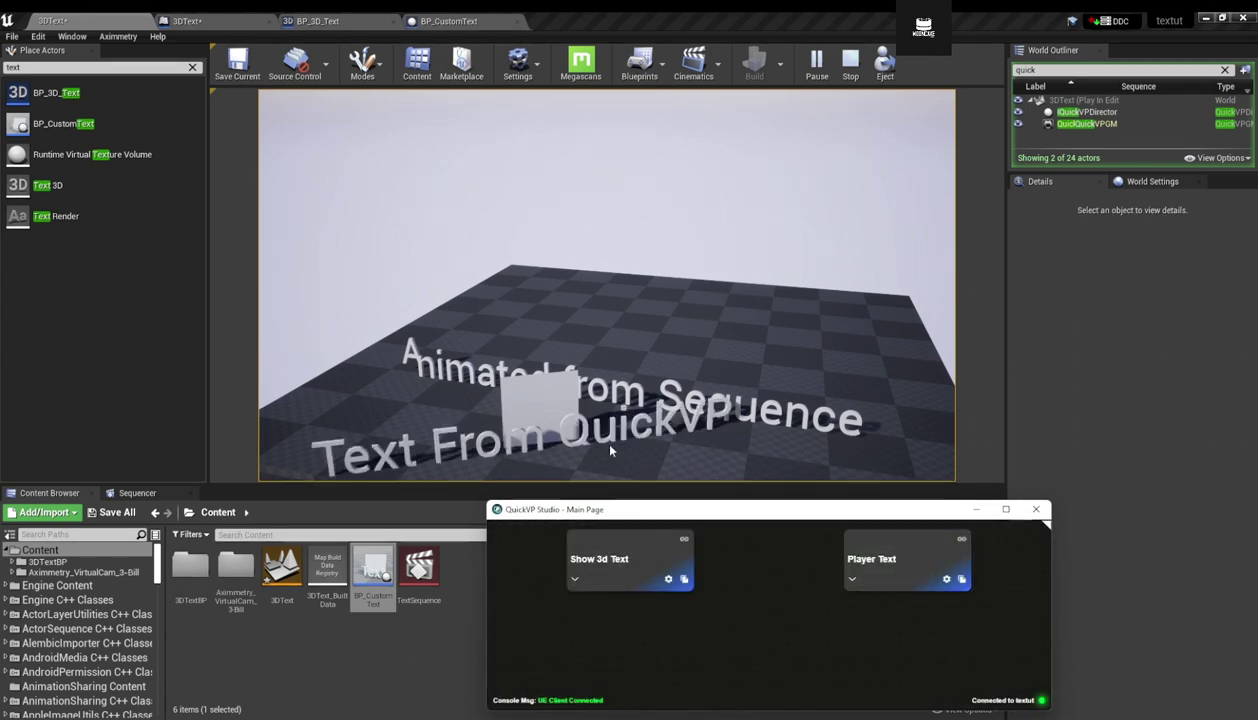
Stop the play session and delete BP_CustomText from the level.
{"action": "left_click", "coordinate": [848, 63]}
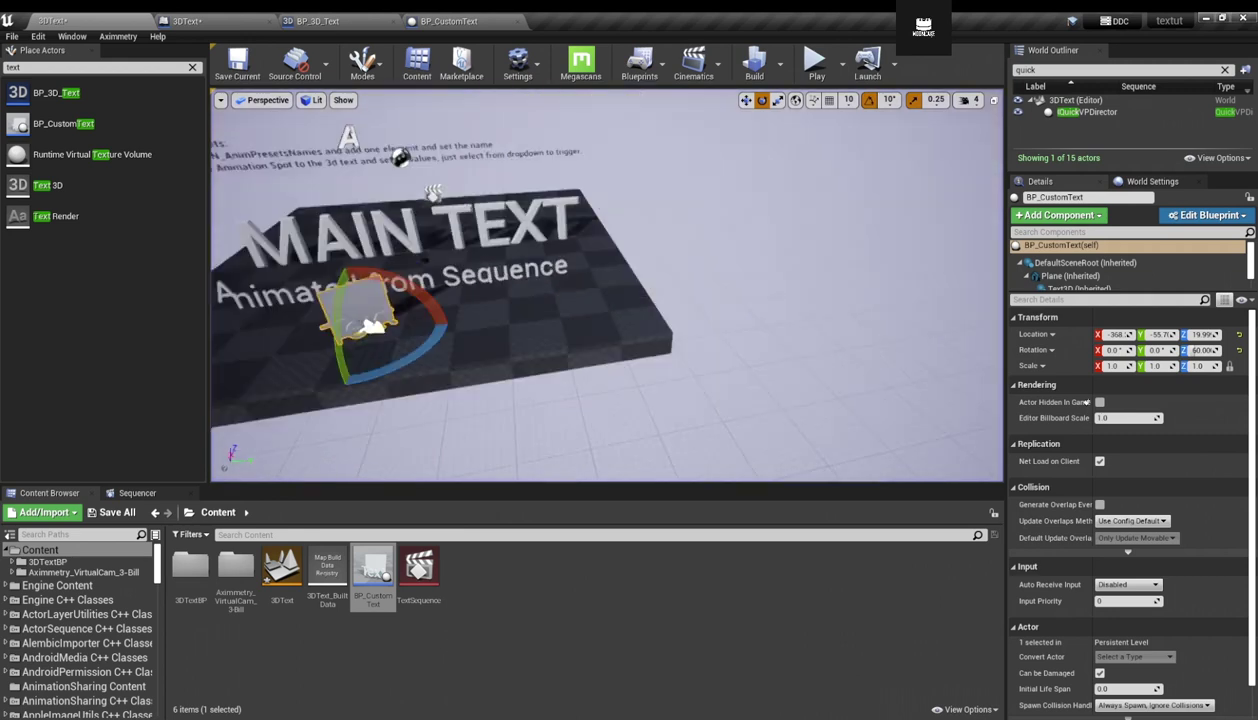
{"action": "right_click_drag", "start_coordinate": [592, 313], "coordinate": [552, 286]}
{"action": "key", "text": "w"}
{"action": "key", "text": "s"}
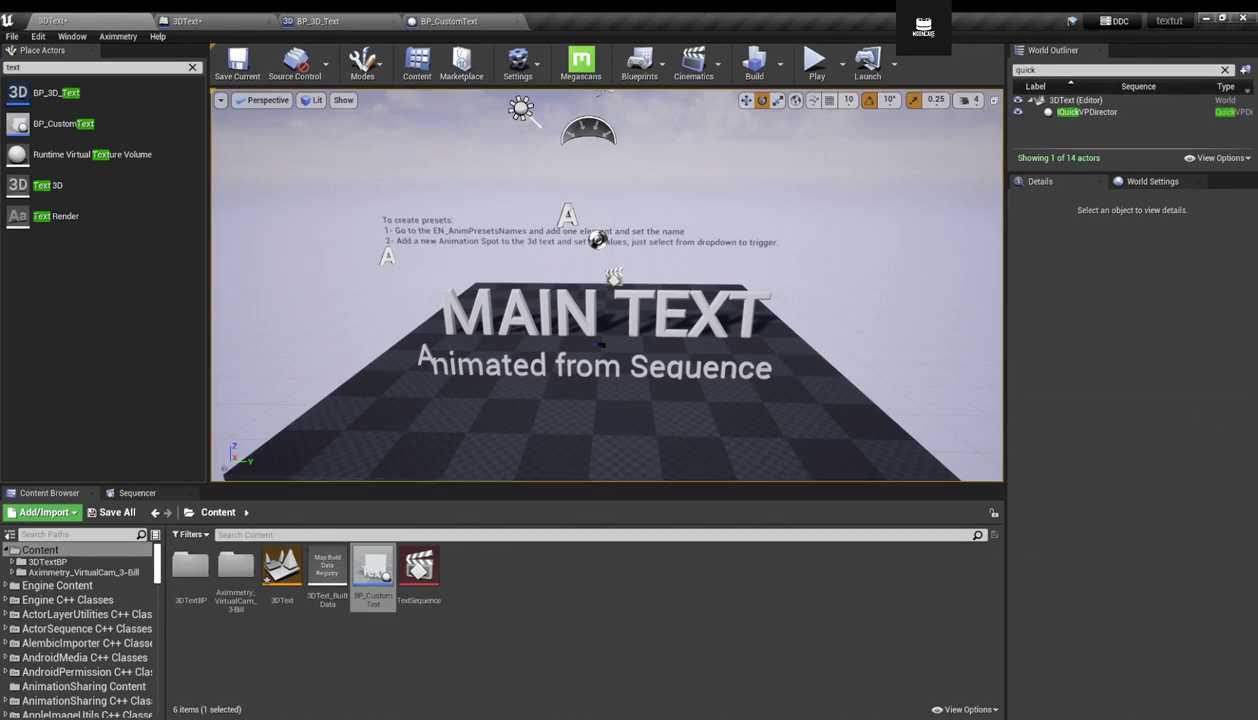
Switch to Aximmetry Composer and examine the textut Unreal project node and its connection setting in the flow.
{"action": "key", "text": "alt+Tab"}
{"action": "left_click", "coordinate": [633, 20]}
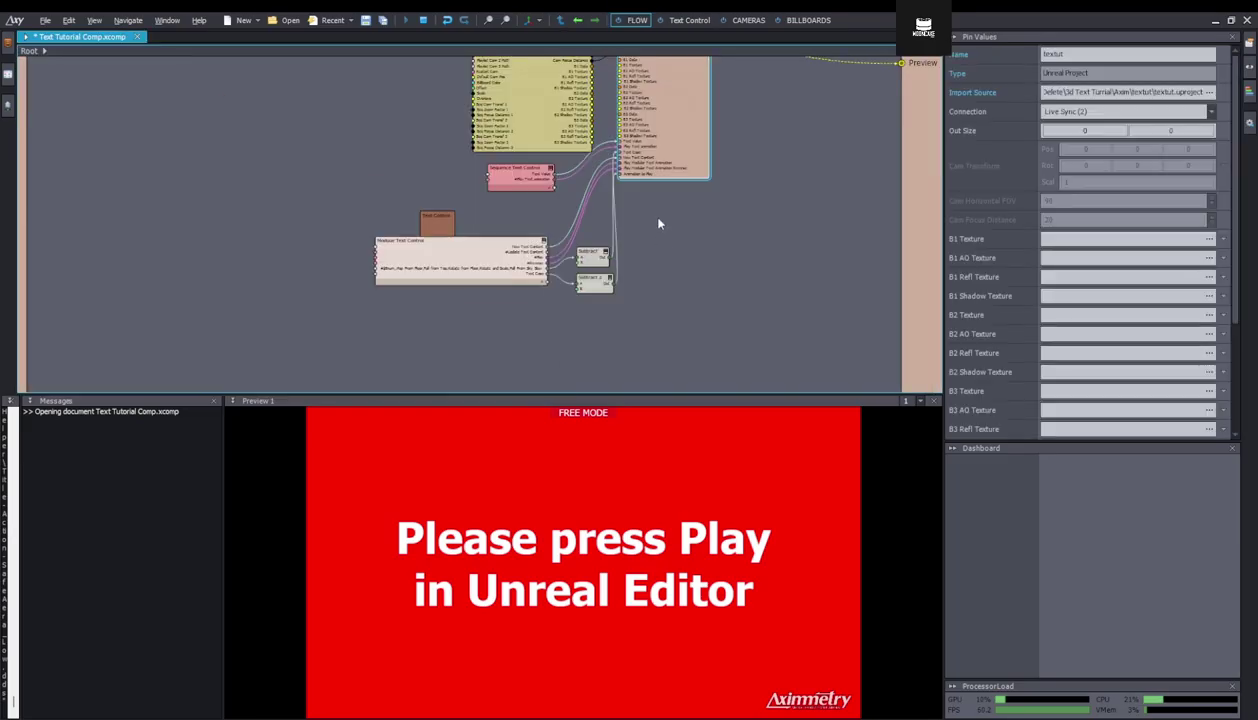
{"action": "scroll", "coordinate": [690, 350], "scroll_direction": "up", "scroll_amount": 5}
{"action": "left_click_drag", "start_coordinate": [581, 246], "coordinate": [621, 271]}
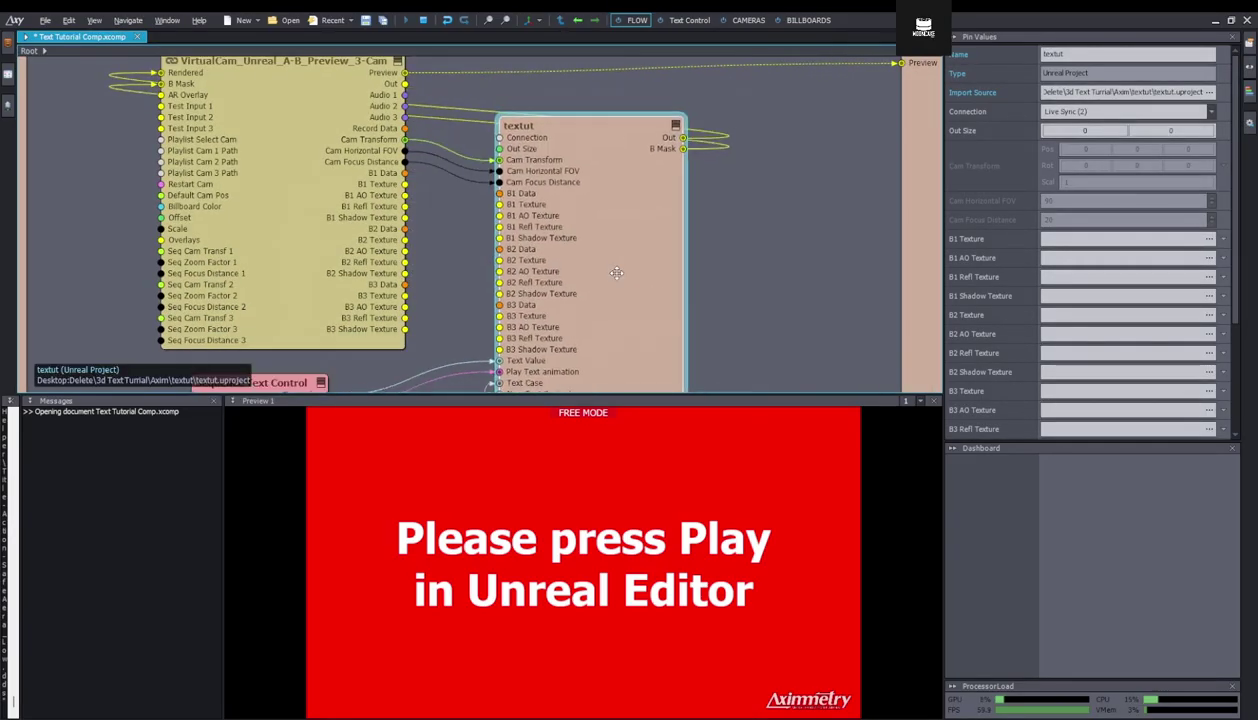
{"action": "left_click", "coordinate": [1207, 114]}
{"action": "left_click", "coordinate": [673, 149]}
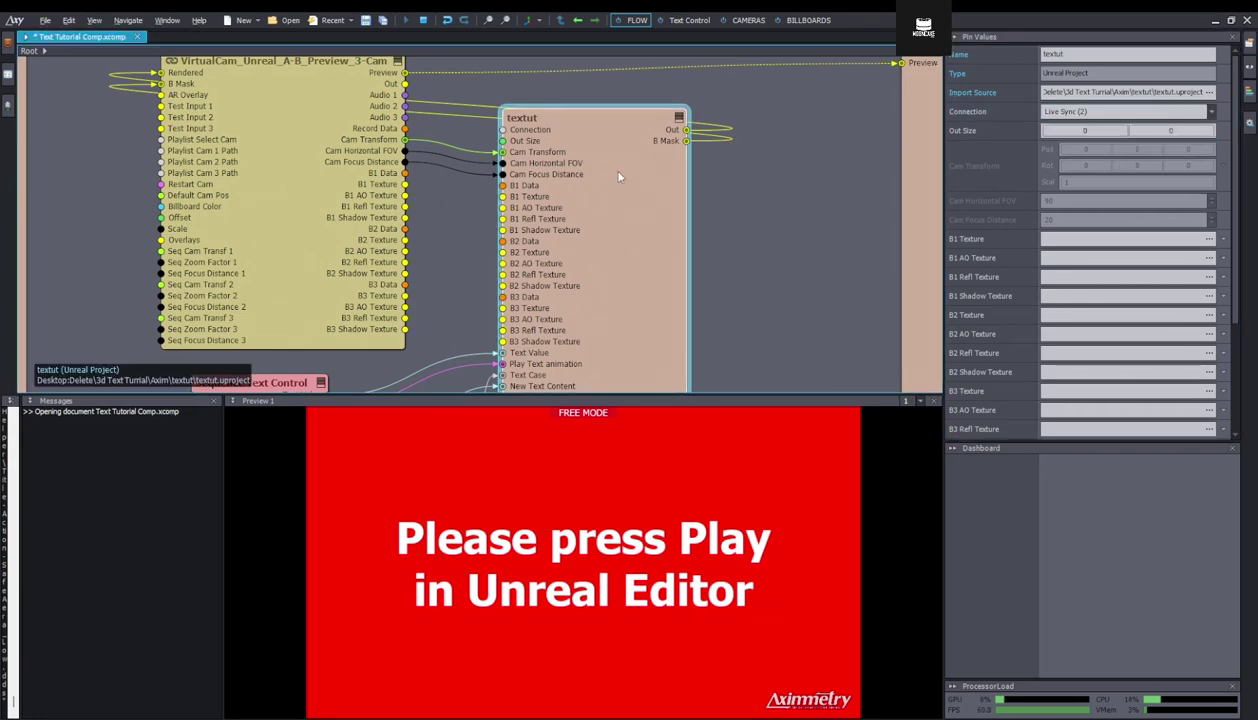
Play the level in Unreal Editor and return to Aximmetry Composer for its live preview.
{"action": "key", "text": "alt+Tab"}
{"action": "left_click", "coordinate": [829, 68]}
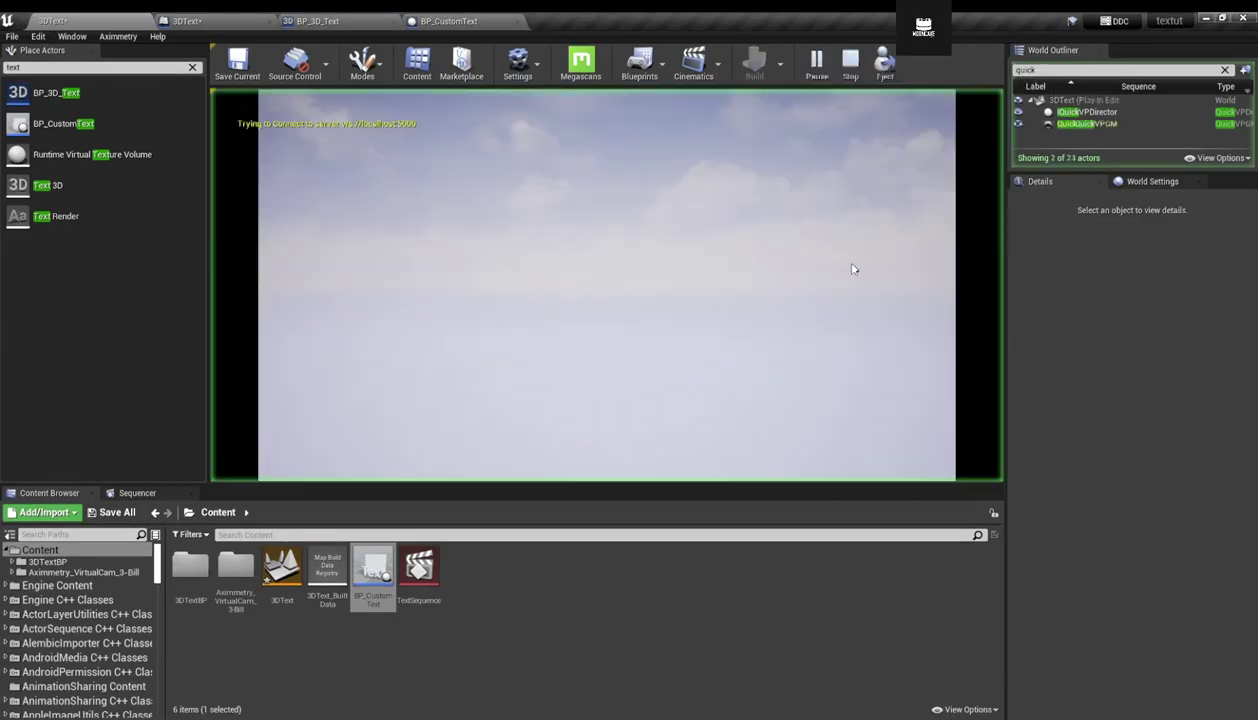
{"action": "key", "text": "alt+Tab"}
Examine how the Sequence Text Control and Modular Text Control outputs connect to the textut node's text inputs.
{"action": "right_click", "coordinate": [666, 290]}
{"action": "left_click", "coordinate": [706, 243]}
{"action": "left_click_drag", "start_coordinate": [644, 269], "coordinate": [657, 226]}
{"action": "middle_click_drag", "start_coordinate": [668, 256], "coordinate": [648, 261]}
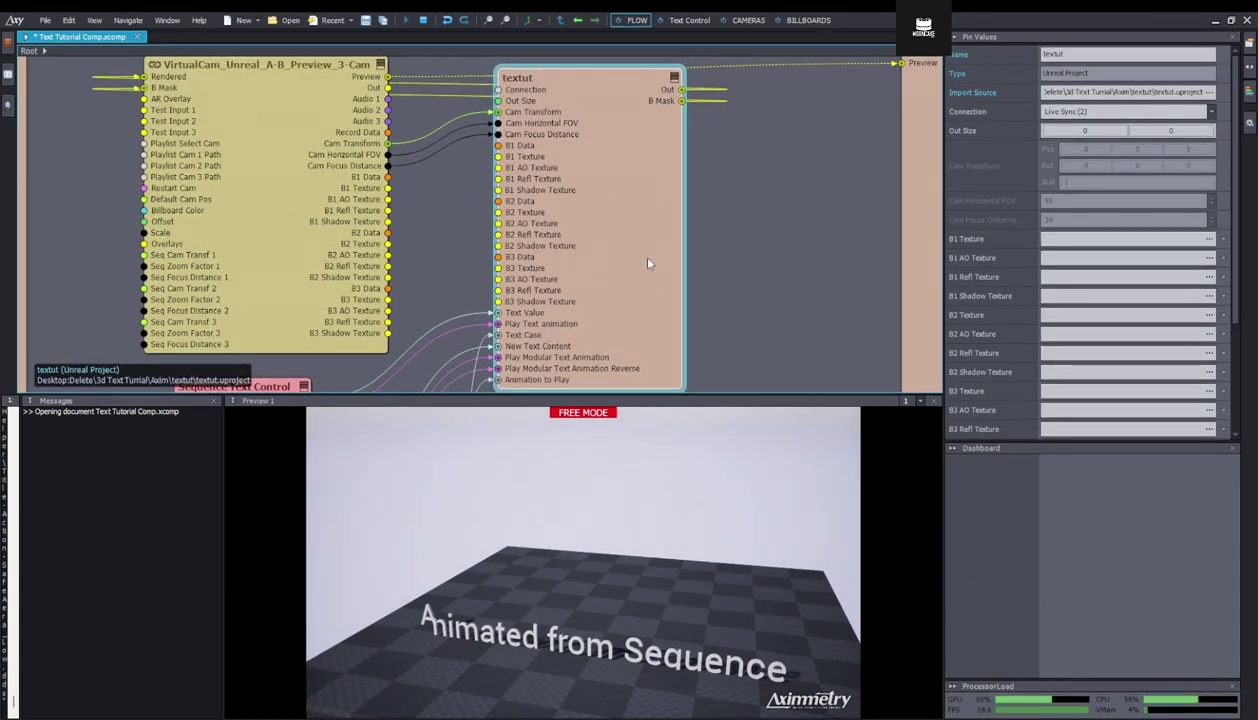
{"action": "scroll", "coordinate": [648, 263], "scroll_direction": "down", "scroll_amount": 3}
{"action": "right_click_drag", "start_coordinate": [648, 263], "coordinate": [634, 196]}
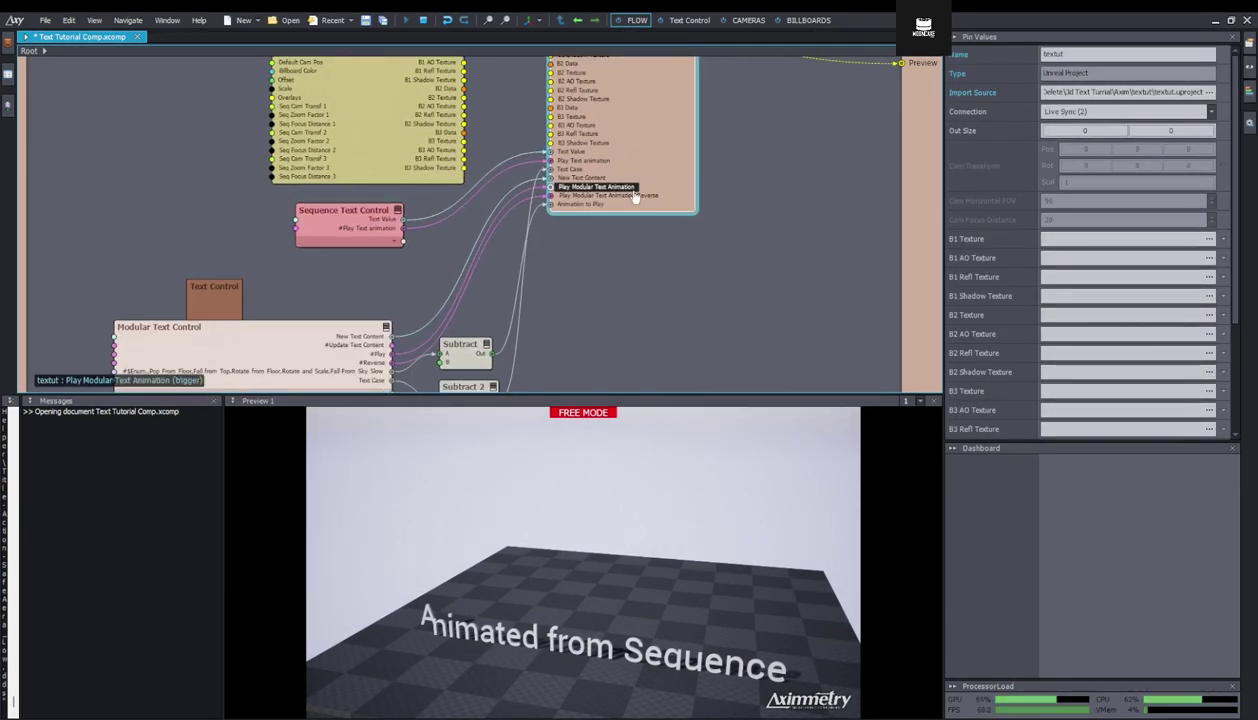
{"action": "scroll", "coordinate": [634, 197], "scroll_direction": "up", "scroll_amount": 1}
{"action": "middle_click_drag", "start_coordinate": [634, 197], "coordinate": [632, 243]}
{"action": "scroll", "coordinate": [625, 194], "scroll_direction": "up", "scroll_amount": 2}
{"action": "middle_click_drag", "start_coordinate": [615, 185], "coordinate": [718, 157]}
{"action": "scroll", "coordinate": [718, 157], "scroll_direction": "down", "scroll_amount": 2}
{"action": "middle_click_drag", "start_coordinate": [567, 285], "coordinate": [626, 194]}
{"action": "middle_click_drag", "start_coordinate": [741, 163], "coordinate": [671, 190]}
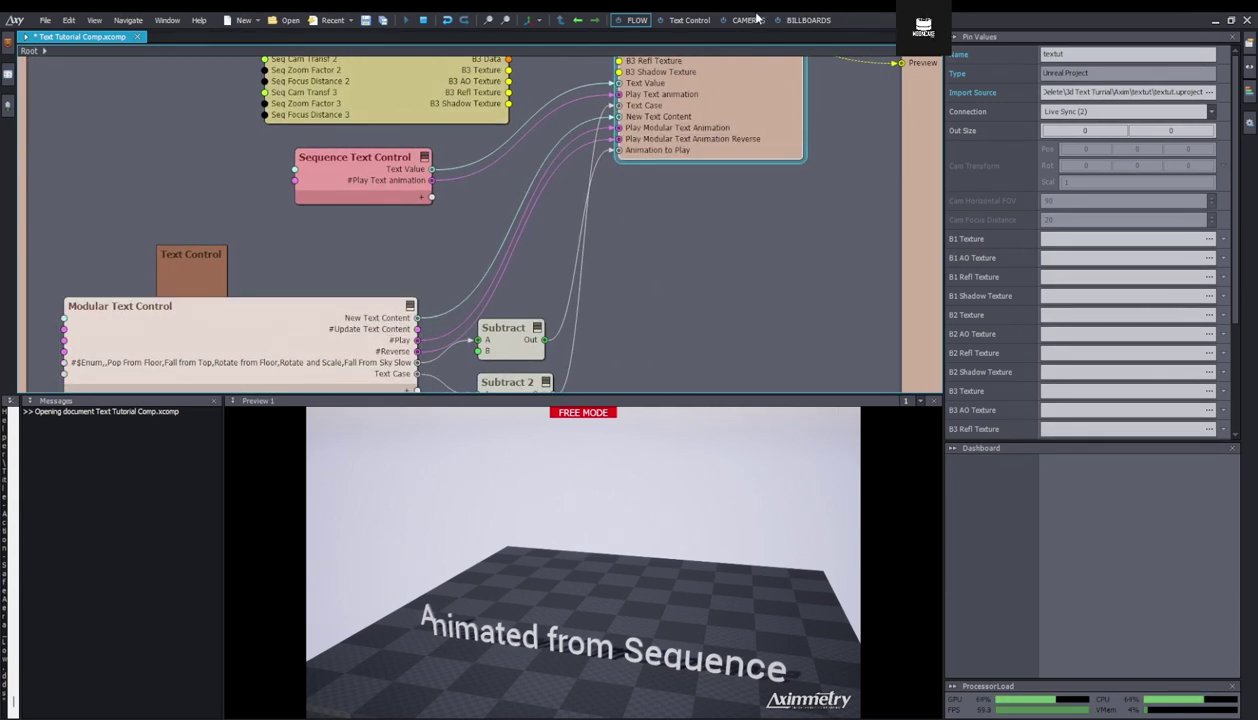
Open the Text Control board, select Sequence Text Control and trigger Play Text animation.
{"action": "left_click", "coordinate": [689, 20]}
{"action": "left_click", "coordinate": [455, 247]}
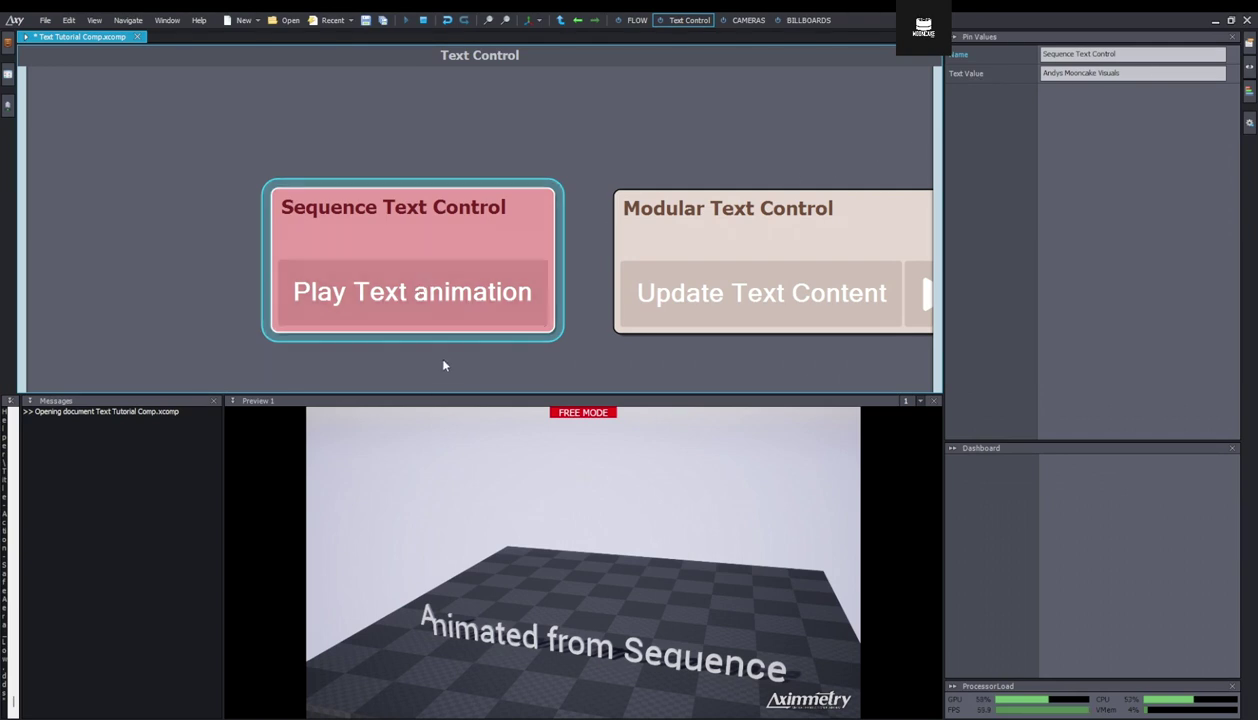
{"action": "left_click", "coordinate": [422, 302]}
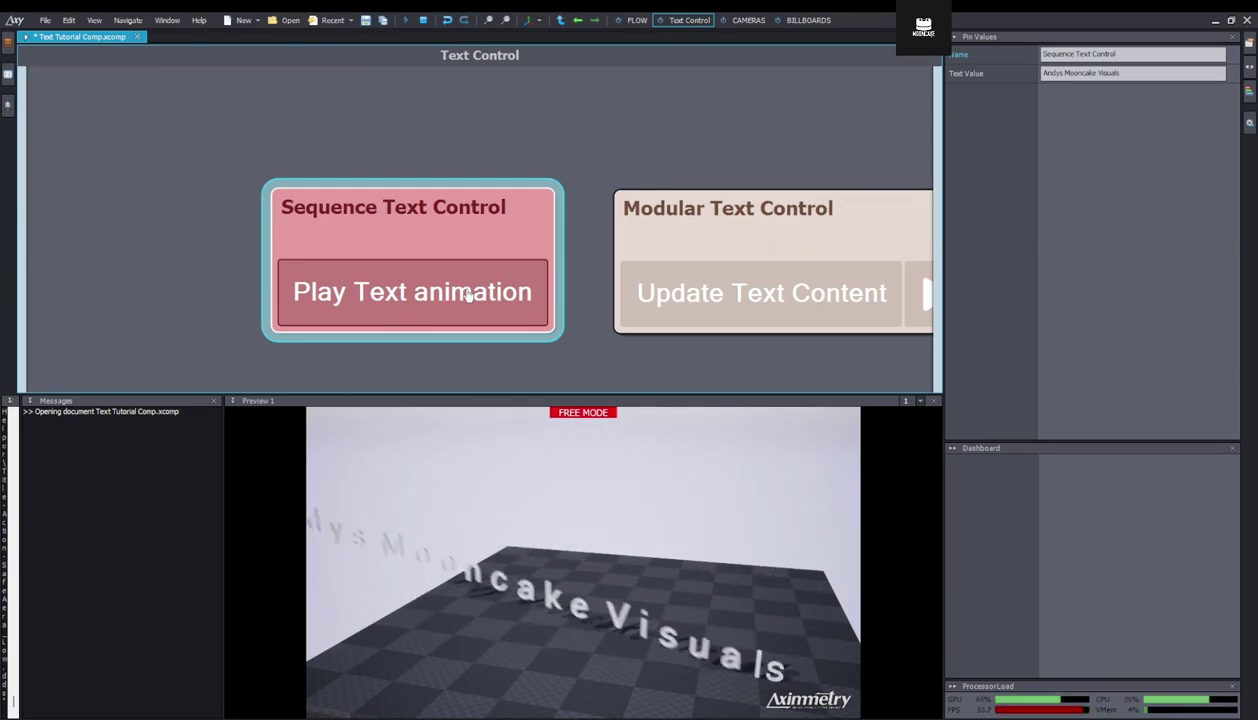
{"action": "left_click", "coordinate": [467, 293]}
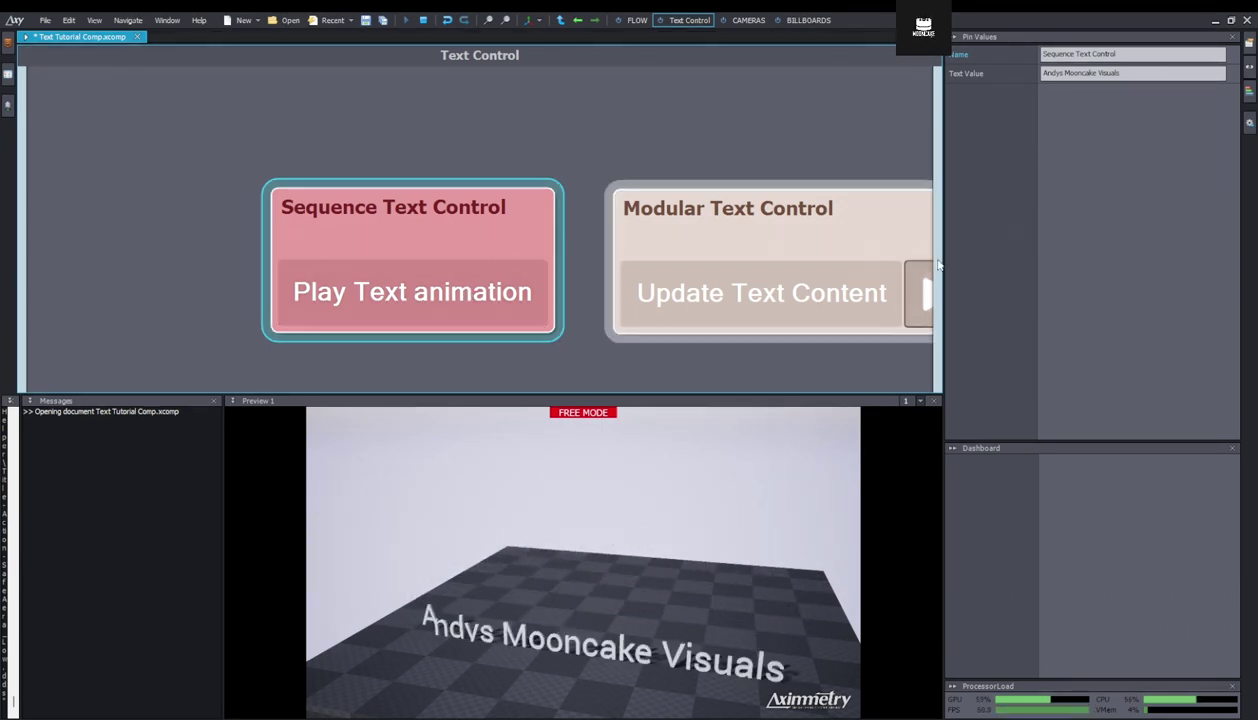
Set the Sequence Text Control's Text Value to "Text from Aximmetry" and play the text animation.
{"action": "left_click", "coordinate": [1153, 72]}
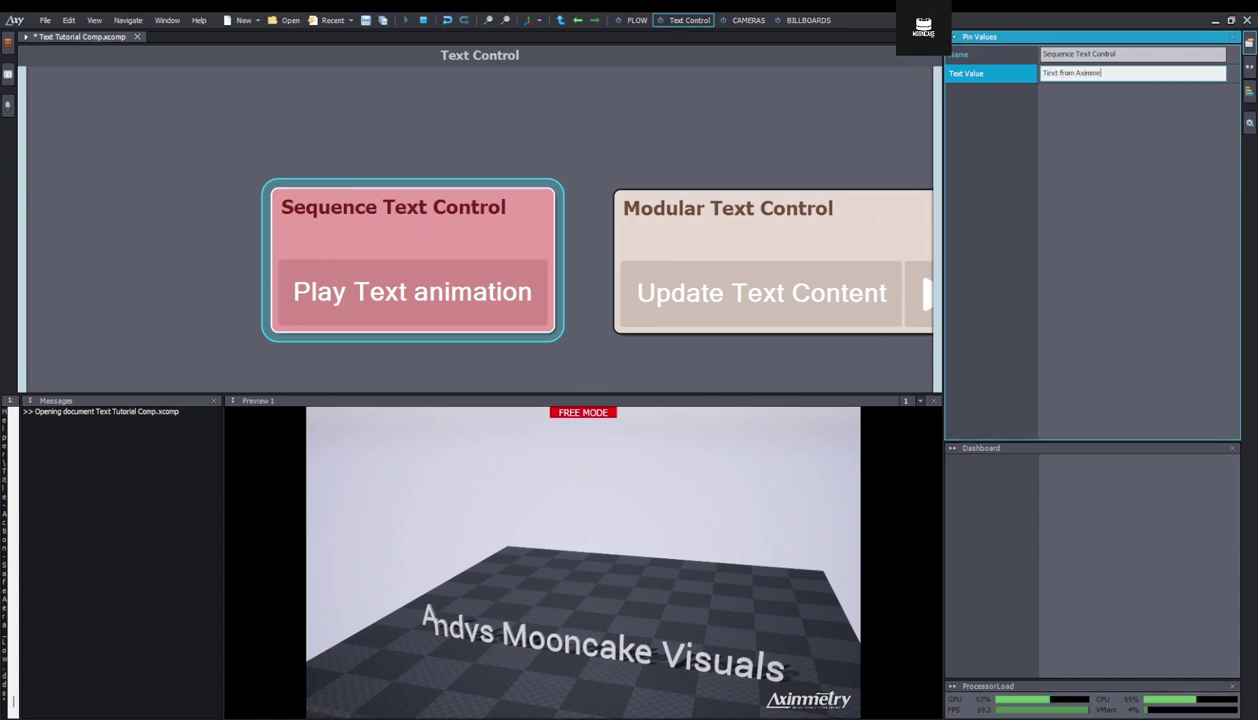
{"action": "type", "text": "Text from Aximmetry."}
{"action": "key", "text": "Return"}
{"action": "left_click", "coordinate": [408, 291]}
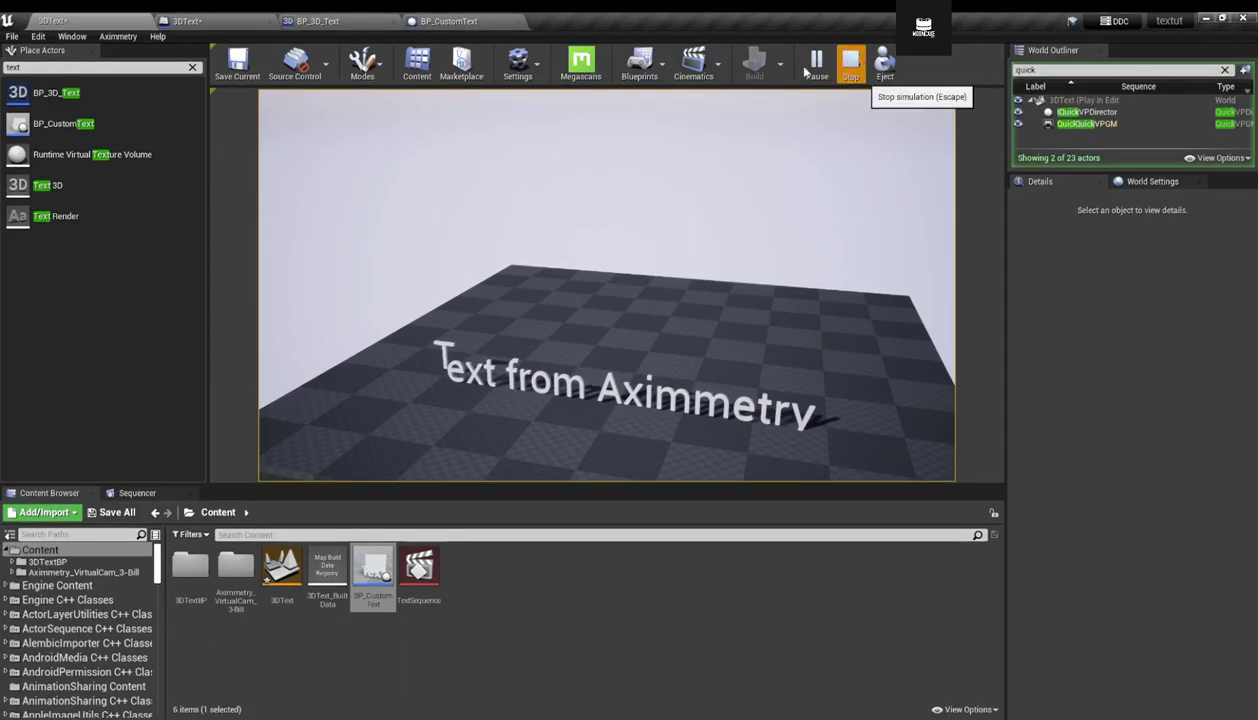
Stop the simulation in Unreal, open the level blueprint and compare Get Aximmetry Trigger's name with the Play Text animation control in Aximmetry.
{"action": "left_click", "coordinate": [851, 56]}
{"action": "left_click", "coordinate": [213, 19]}
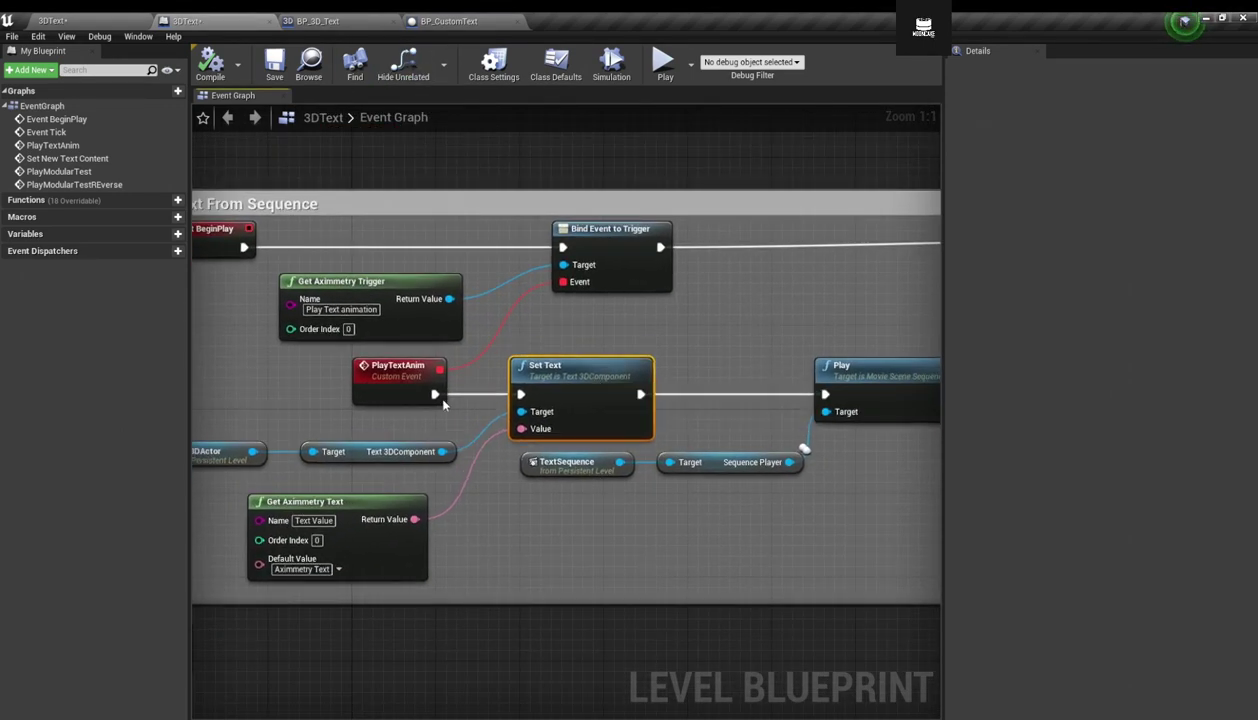
{"action": "left_click", "coordinate": [335, 350]}
{"action": "key", "text": "alt+Tab"}
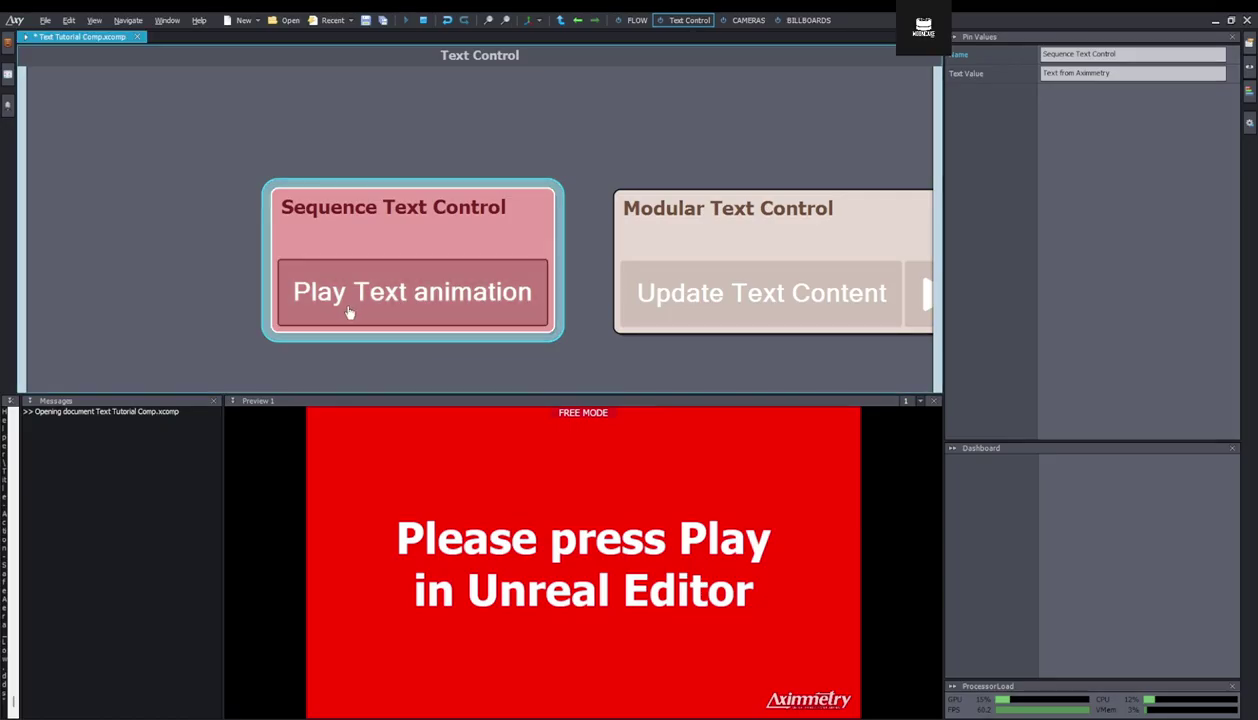
{"action": "key", "text": "alt+Tab"}
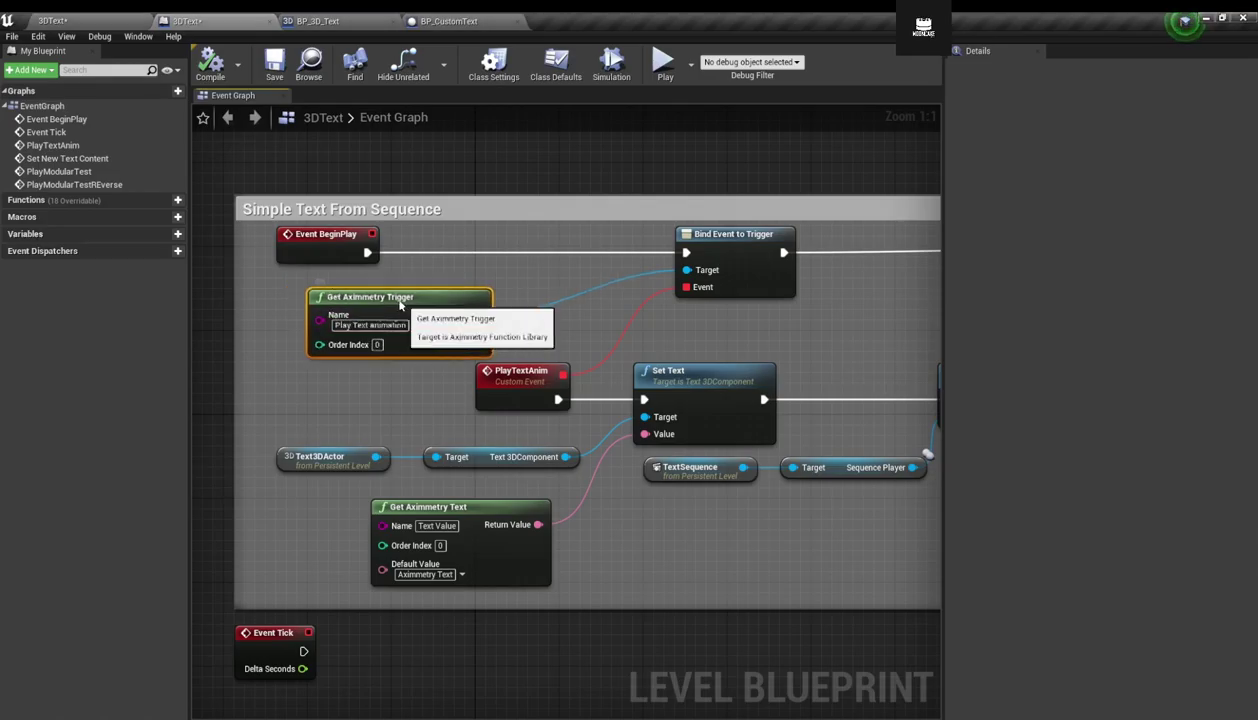
Move the PlayTextAnim event further from Set Text, beneath Get Aximmetry Trigger, and nudge the Text3DActor reference nodes.
{"action": "right_click_drag", "start_coordinate": [708, 256], "coordinate": [596, 203]}
{"action": "left_click", "coordinate": [334, 328]}
{"action": "left_click_drag", "start_coordinate": [334, 328], "coordinate": [229, 328]}
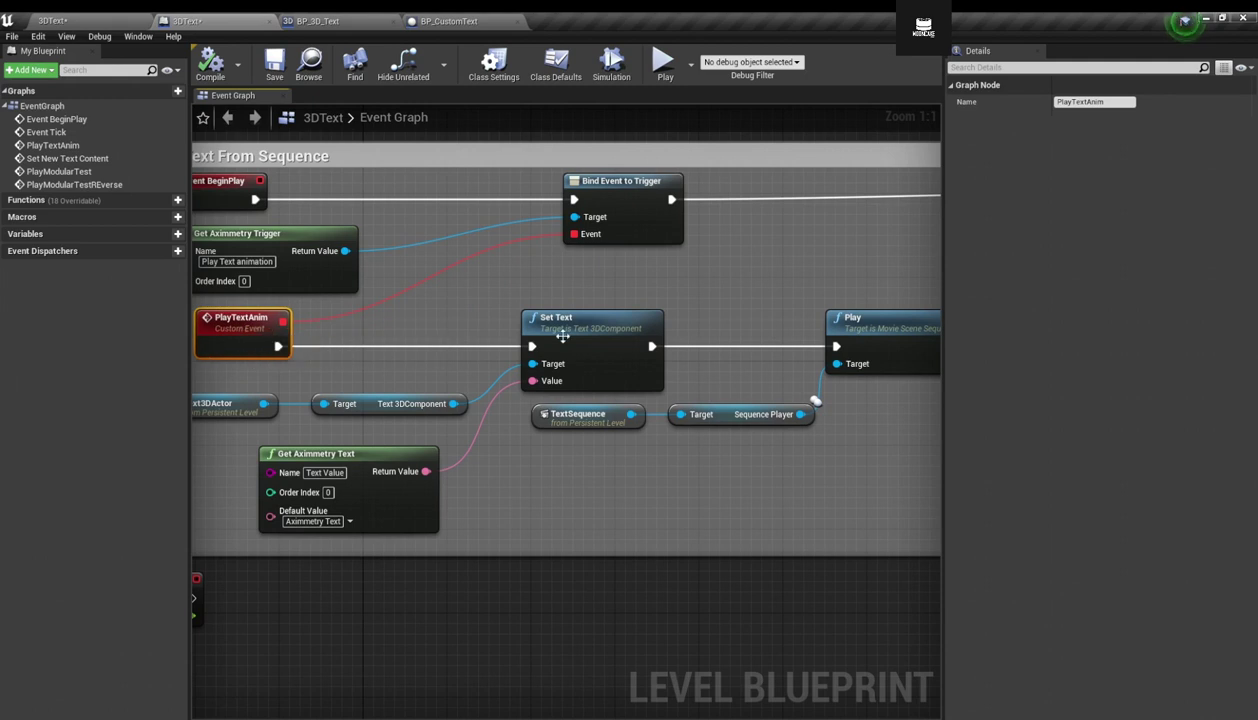
{"action": "left_click", "coordinate": [553, 330]}
{"action": "right_click_drag", "start_coordinate": [286, 390], "coordinate": [375, 386]}
{"action": "left_click", "coordinate": [290, 401]}
{"action": "left_click_drag", "start_coordinate": [290, 400], "coordinate": [302, 395]}
{"action": "left_click_drag", "start_coordinate": [452, 399], "coordinate": [445, 399]}
Move the Event Tick node further below the Simple Text From Sequence comment and review the Set Text connections.
{"action": "right_click_drag", "start_coordinate": [690, 572], "coordinate": [728, 291]}
{"action": "scroll", "coordinate": [728, 300], "scroll_direction": "down", "scroll_amount": 4}
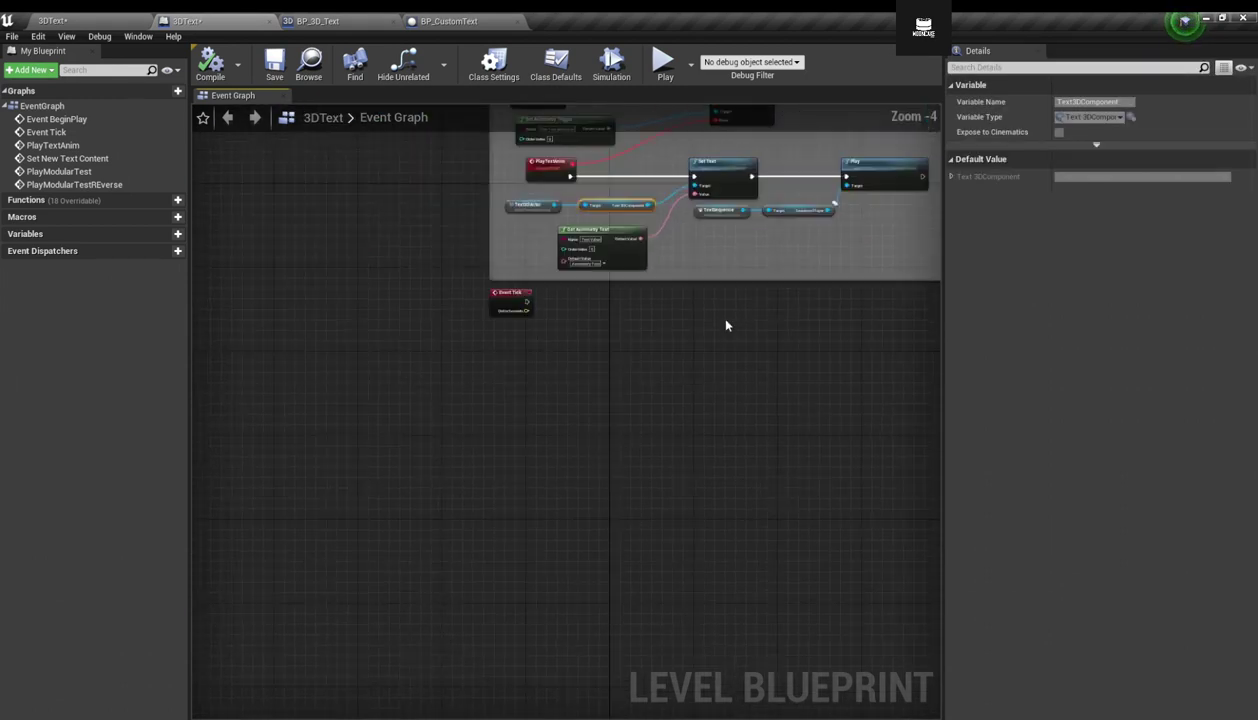
{"action": "scroll", "coordinate": [526, 328], "scroll_direction": "up", "scroll_amount": 3}
{"action": "right_click_drag", "start_coordinate": [526, 328], "coordinate": [450, 481]}
{"action": "left_click_drag", "start_coordinate": [401, 420], "coordinate": [417, 460]}
{"action": "left_click", "coordinate": [795, 186]}
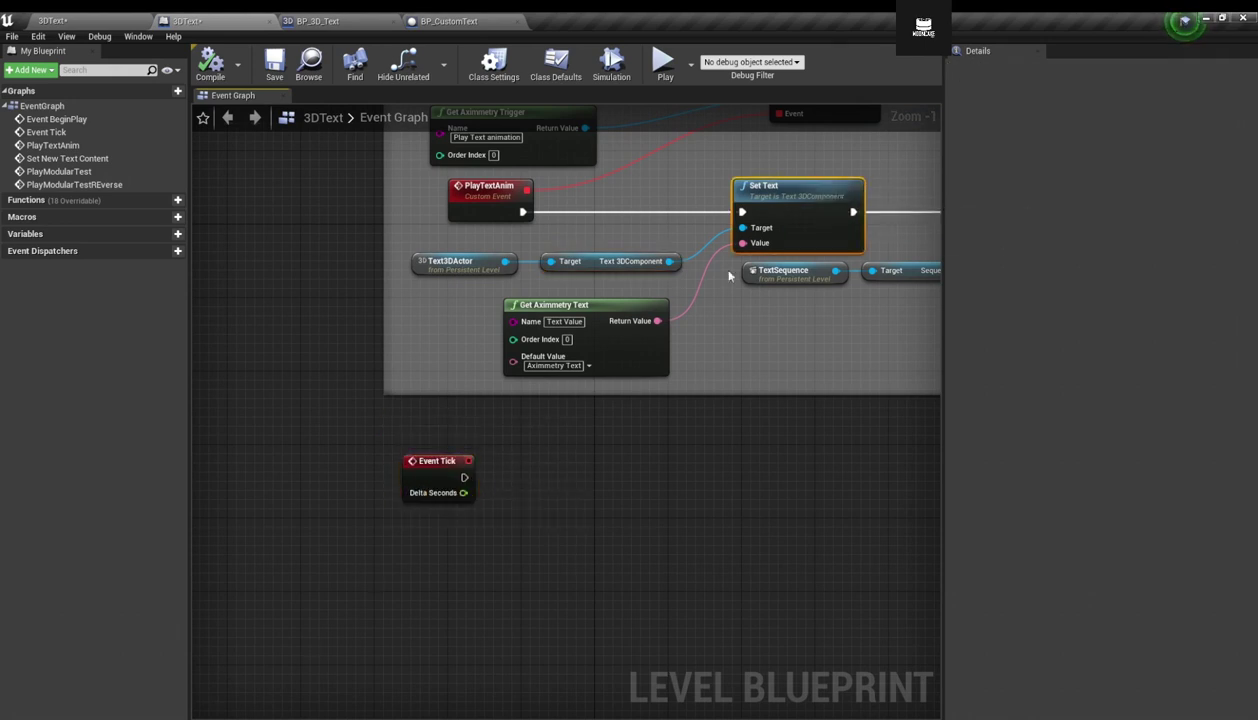
{"action": "right_click_drag", "start_coordinate": [550, 506], "coordinate": [478, 529]}
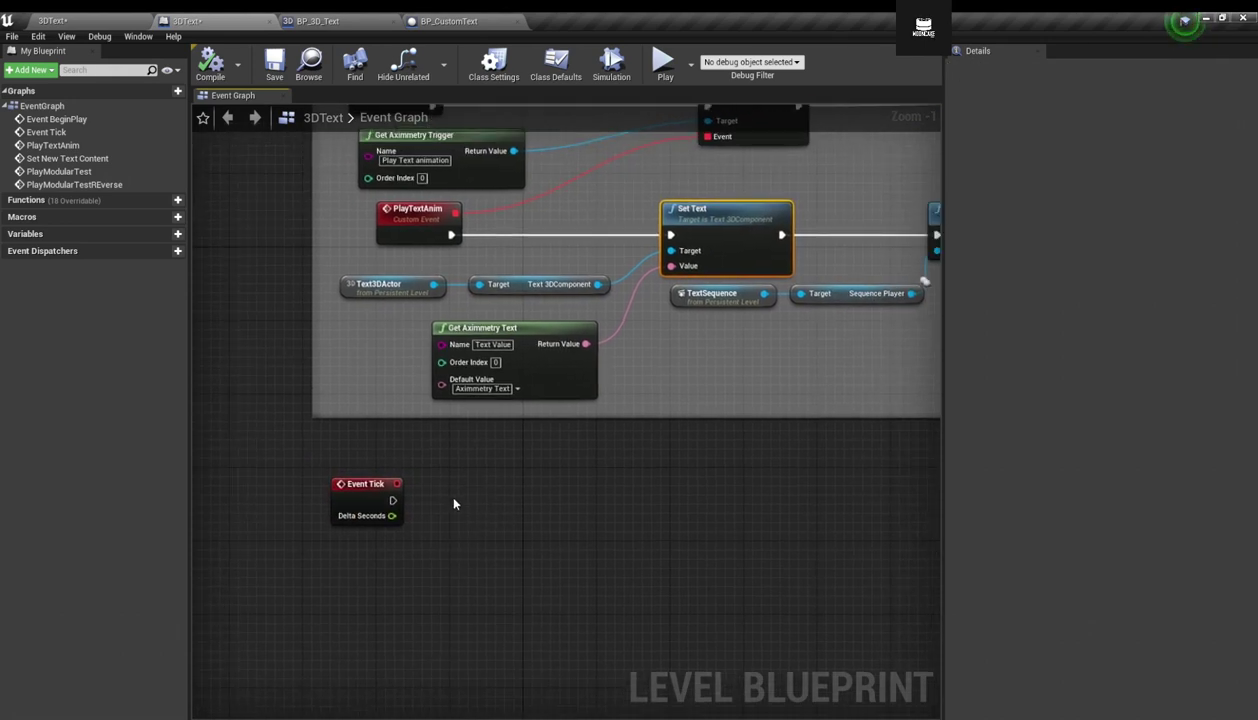
{"action": "right_click_drag", "start_coordinate": [651, 405], "coordinate": [556, 507]}
{"action": "right_click_drag", "start_coordinate": [341, 589], "coordinate": [475, 616]}
{"action": "left_click_drag", "start_coordinate": [407, 618], "coordinate": [398, 654]}
{"action": "right_click_drag", "start_coordinate": [559, 614], "coordinate": [485, 603]}
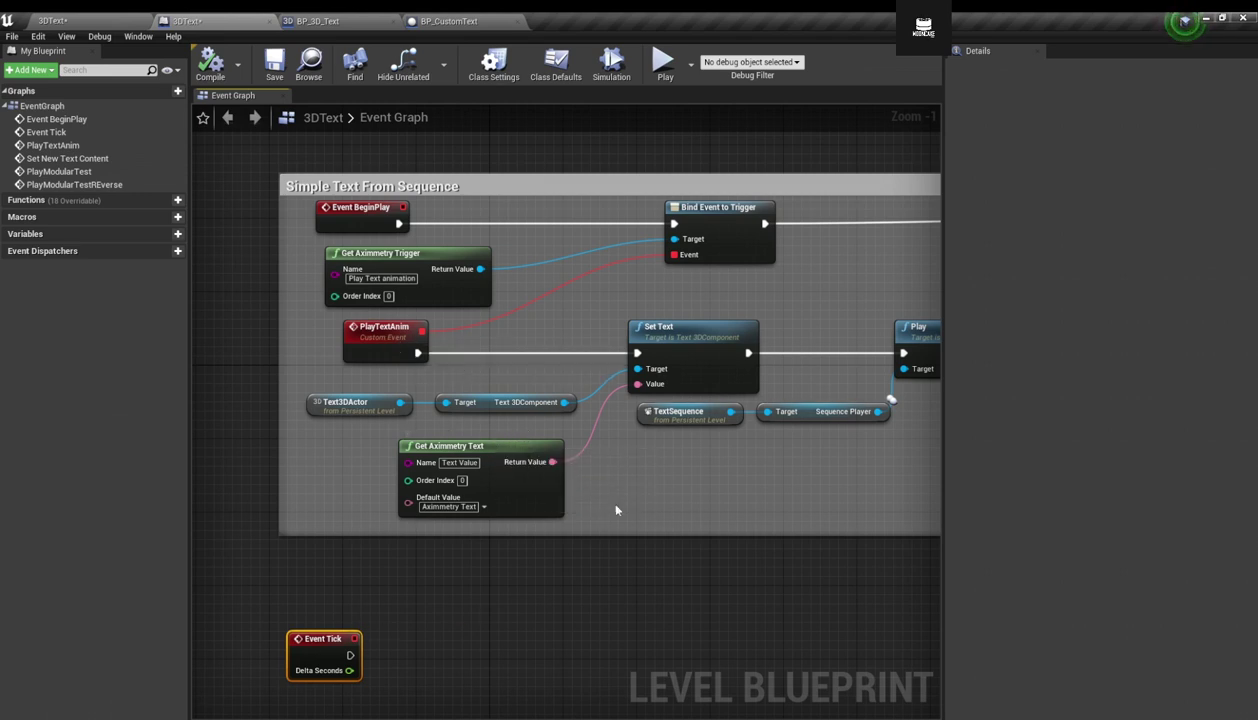
Move the Get Aximmetry Text and TextSequence nodes further left within the Simple Text From Sequence comment.
{"action": "left_click", "coordinate": [515, 485]}
{"action": "right_click_drag", "start_coordinate": [738, 439], "coordinate": [645, 444]}
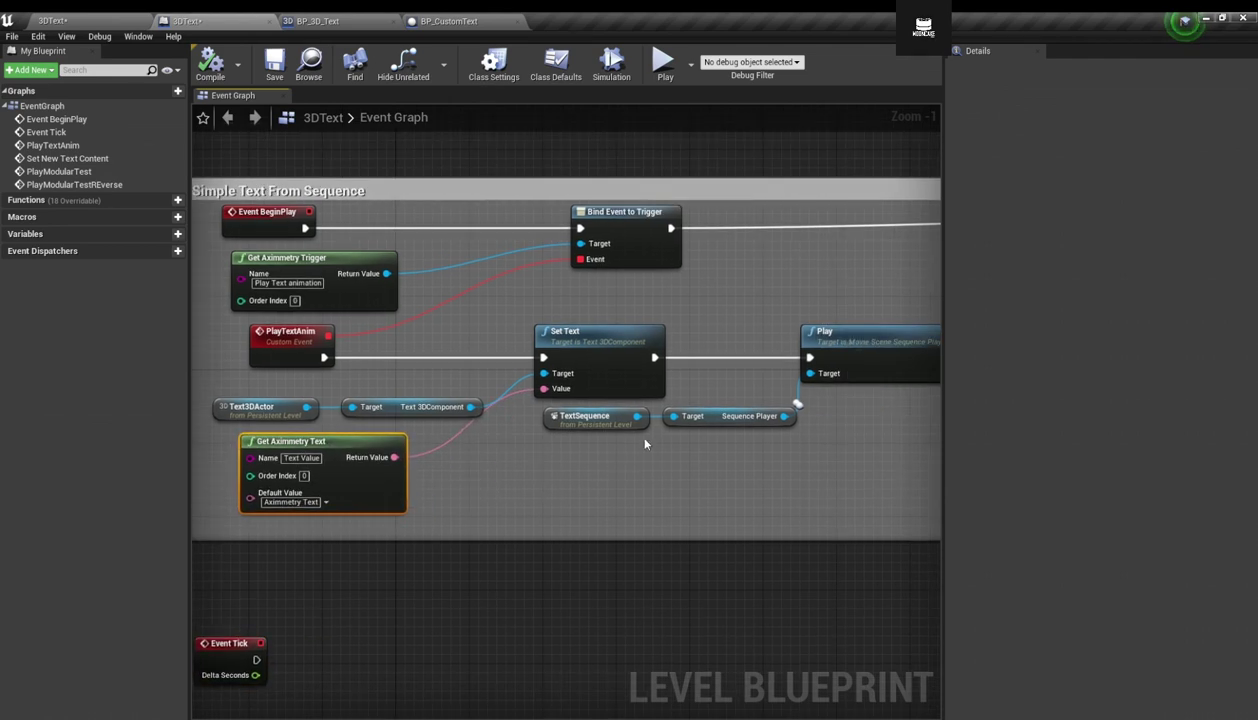
{"action": "left_click_drag", "start_coordinate": [656, 449], "coordinate": [655, 447]}
{"action": "right_click_drag", "start_coordinate": [899, 388], "coordinate": [813, 364]}
{"action": "left_click_drag", "start_coordinate": [483, 314], "coordinate": [458, 317]}
{"action": "left_click_drag", "start_coordinate": [494, 395], "coordinate": [503, 396]}
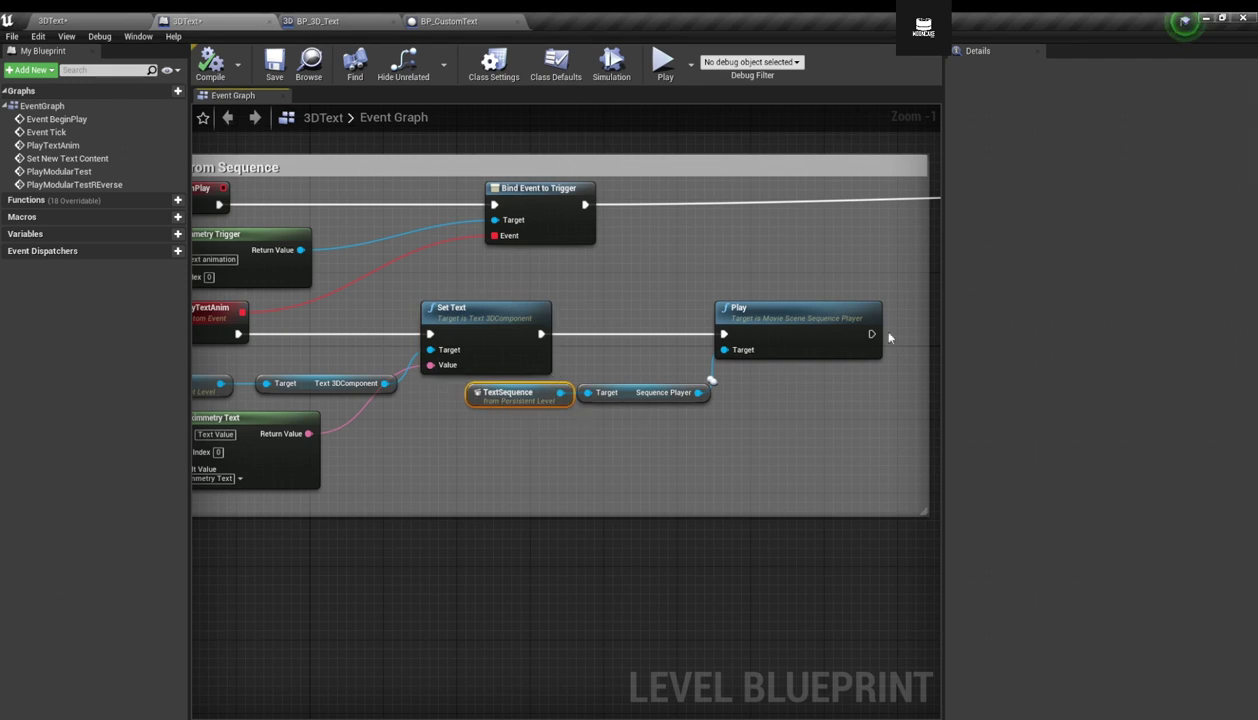
Nudge the Play node and examine the level blueprint from the Simple Text From Sequence comment across to the neighbouring node groups.
{"action": "mouse_move", "coordinate": [772, 320]}
{"action": "left_mouse_down"}
{"action": "mouse_move", "coordinate": [781, 330]}
{"action": "mouse_move", "coordinate": [774, 320]}
{"action": "left_mouse_up"}
{"action": "scroll", "coordinate": [668, 370], "scroll_direction": "down", "scroll_amount": 2}
{"action": "right_click_drag", "start_coordinate": [461, 457], "coordinate": [654, 475]}
{"action": "scroll", "coordinate": [620, 497], "scroll_direction": "up", "scroll_amount": 1}
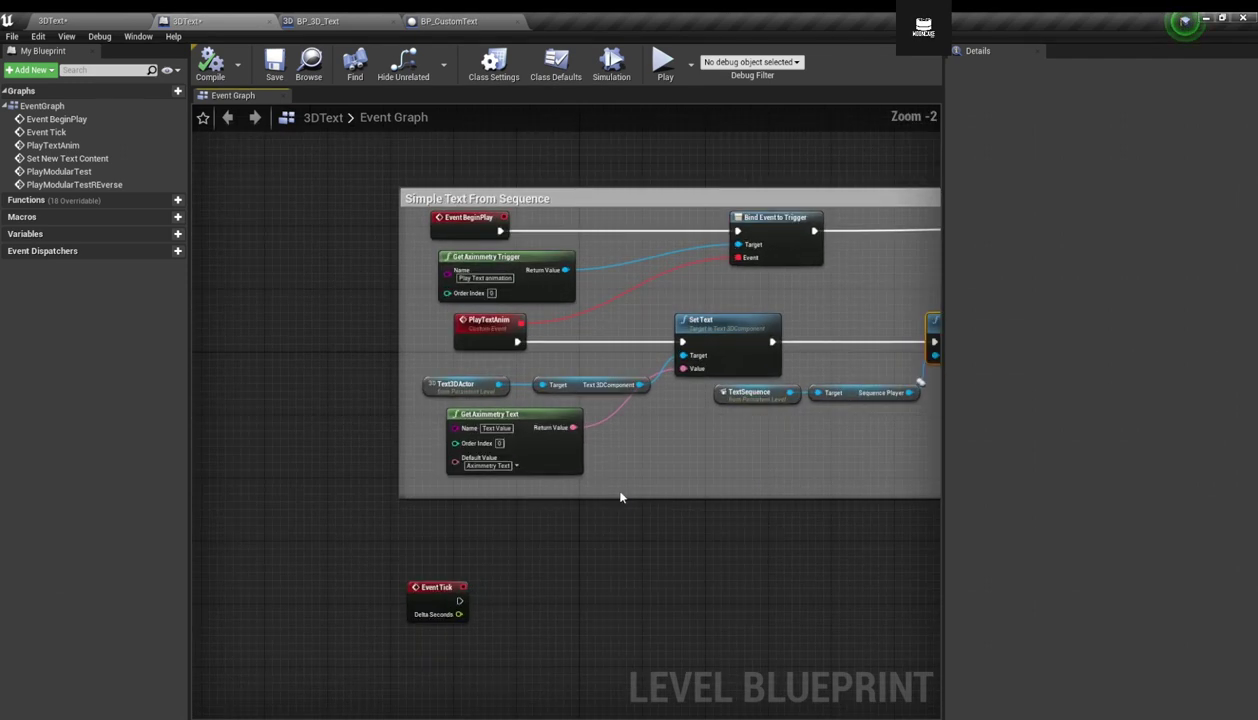
{"action": "right_click_drag", "start_coordinate": [759, 473], "coordinate": [195, 507]}
{"action": "right_click_drag", "start_coordinate": [562, 589], "coordinate": [314, 545]}
{"action": "scroll", "coordinate": [314, 545], "scroll_direction": "down", "scroll_amount": 1}
{"action": "right_click_drag", "start_coordinate": [697, 524], "coordinate": [362, 519]}
{"action": "scroll", "coordinate": [362, 519], "scroll_direction": "down", "scroll_amount": 2}
{"action": "scroll", "coordinate": [399, 483], "scroll_direction": "up", "scroll_amount": 3}
{"action": "right_click_drag", "start_coordinate": [434, 597], "coordinate": [230, 530]}
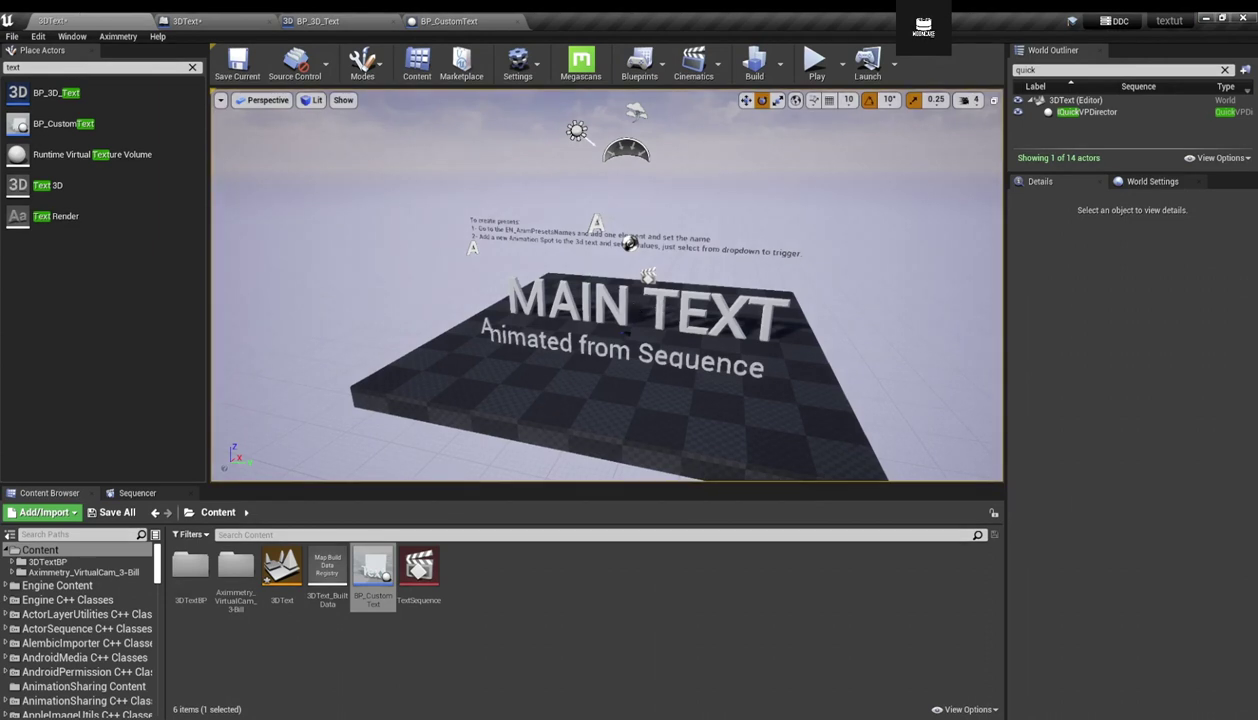
Select the MAIN TEXT actor in the level and start the play simulation.
{"action": "left_click", "coordinate": [578, 318]}
{"action": "mouse_move", "coordinate": [578, 318]}
{"action": "right_mouse_down"}
{"action": "mouse_move", "coordinate": [578, 270]}
{"action": "mouse_move", "coordinate": [600, 312]}
{"action": "right_mouse_up"}
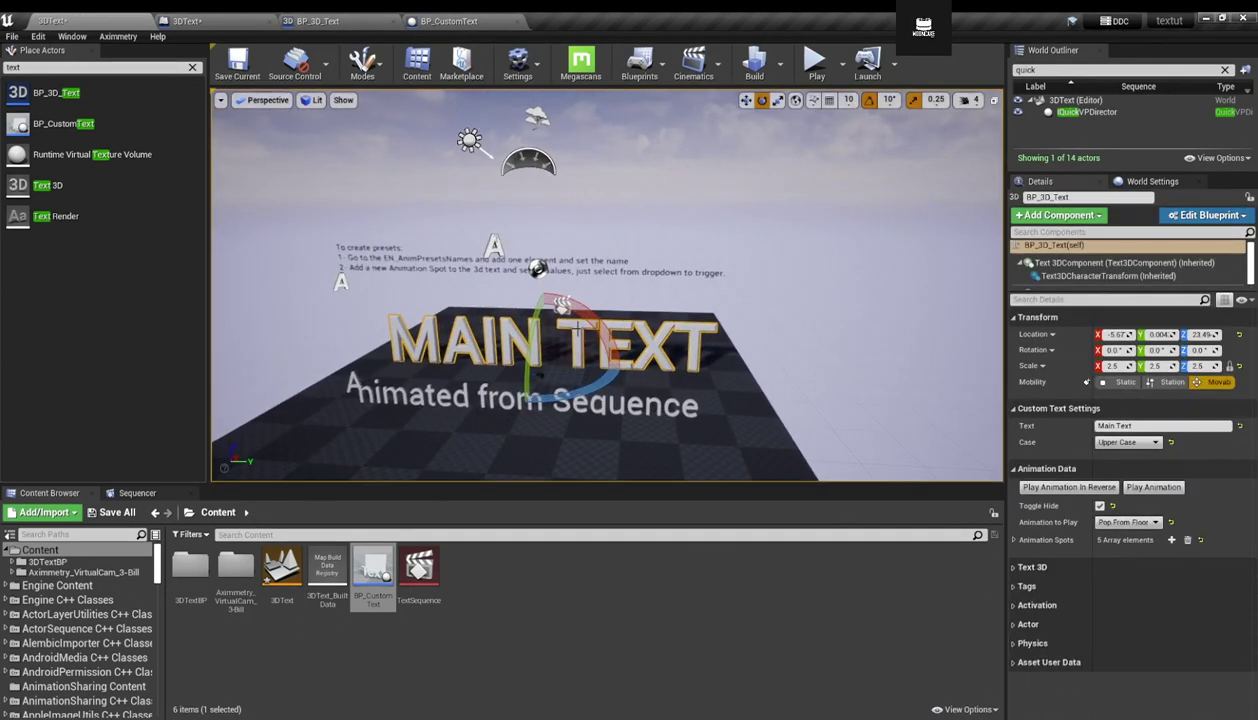
{"action": "left_click", "coordinate": [816, 62]}
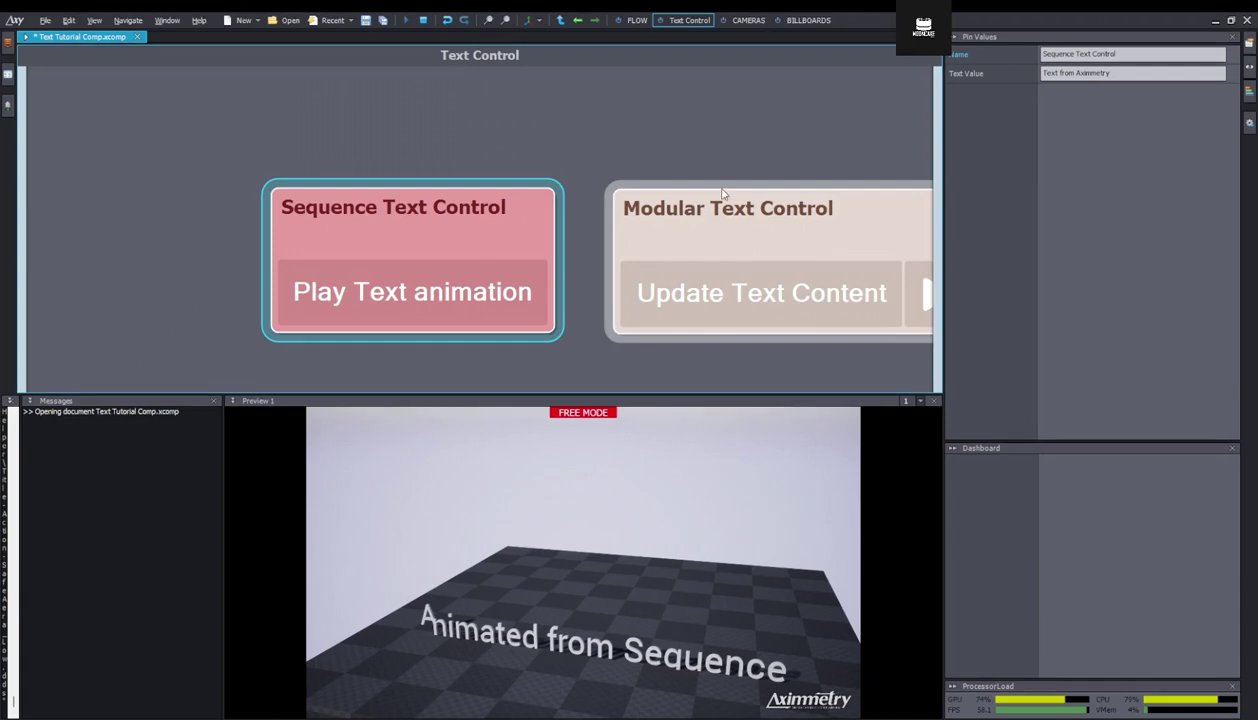
Switch to Aximmetry and trigger the main text's forward and reverse animations from the Modular Text Control.
{"action": "scroll", "coordinate": [453, 309], "scroll_direction": "up", "scroll_amount": 3}
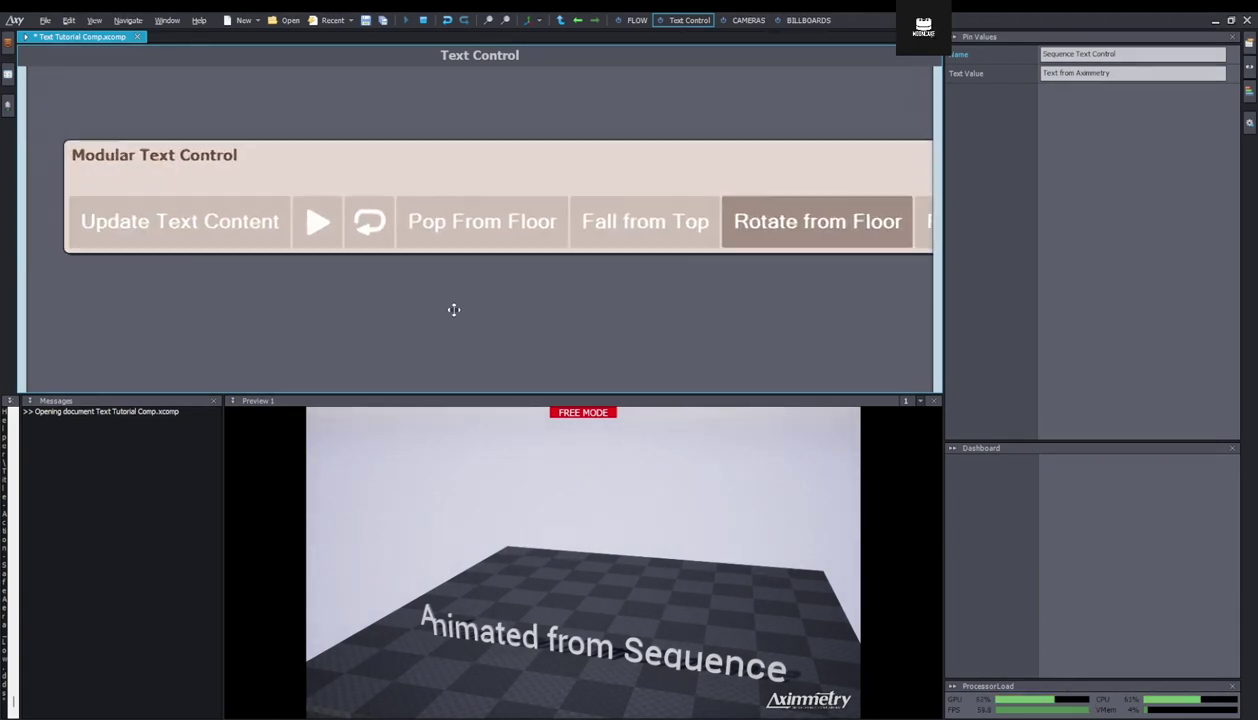
{"action": "left_click", "coordinate": [377, 278]}
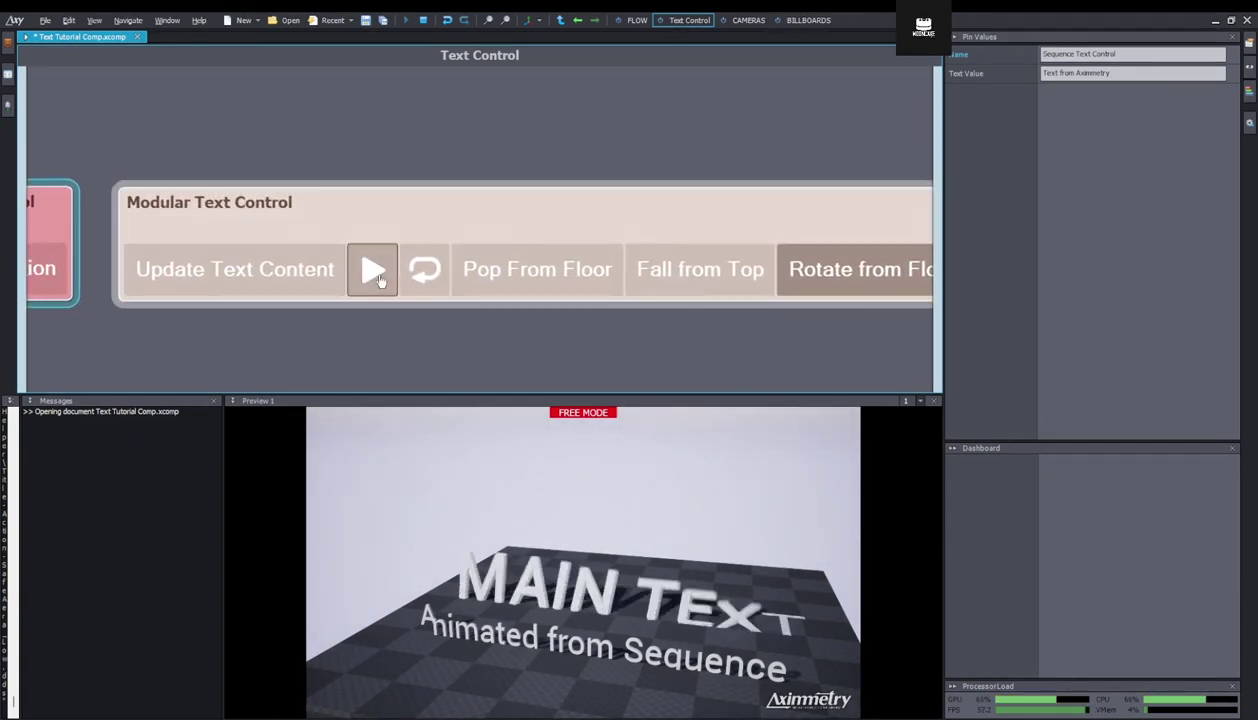
{"action": "left_click", "coordinate": [424, 272]}
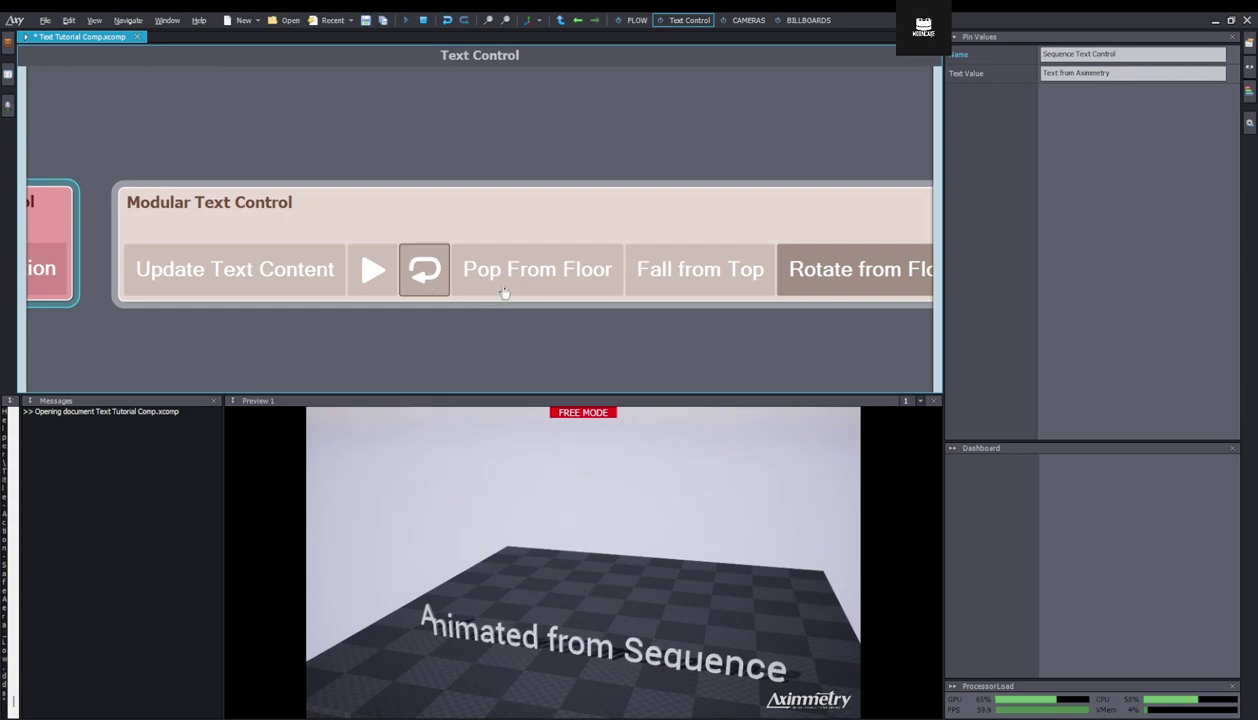
Animate the main text in with the Pop From Floor preset, and reverse it out with Fall from Top.
{"action": "scroll", "coordinate": [505, 293], "scroll_direction": "down", "scroll_amount": 2}
{"action": "left_click", "coordinate": [334, 272]}
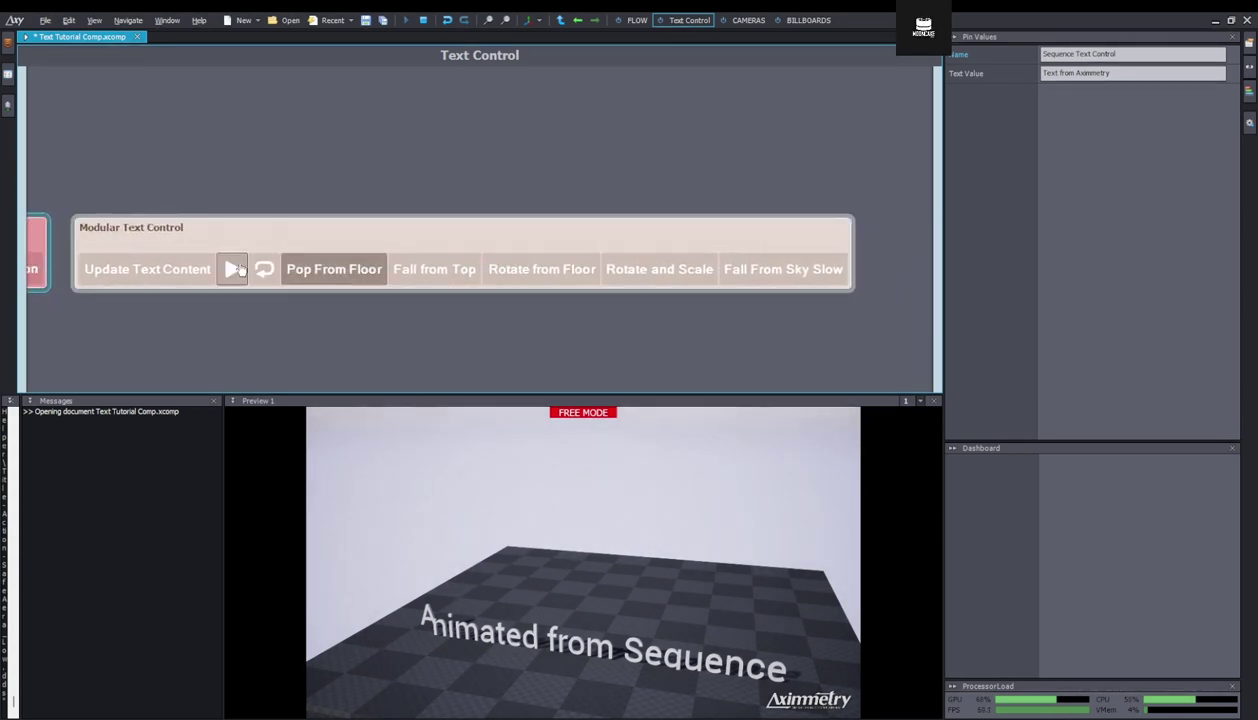
{"action": "left_click", "coordinate": [239, 270]}
{"action": "left_click", "coordinate": [434, 270]}
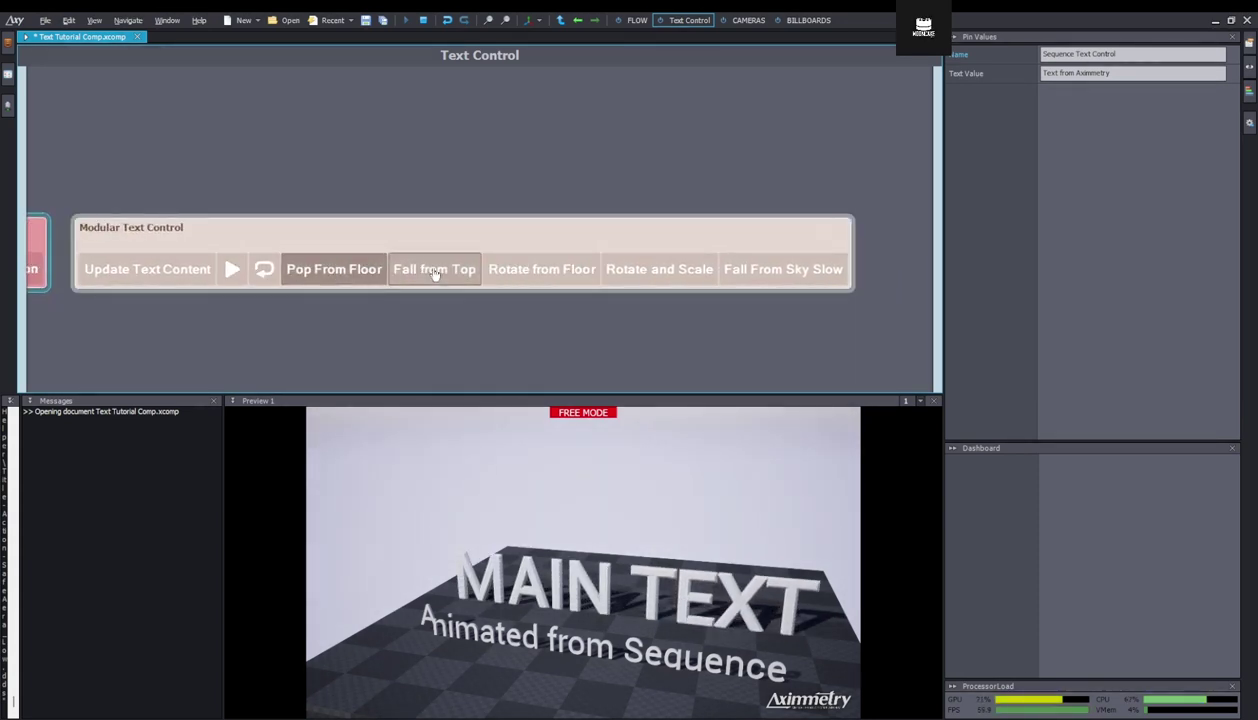
{"action": "left_click", "coordinate": [264, 272]}
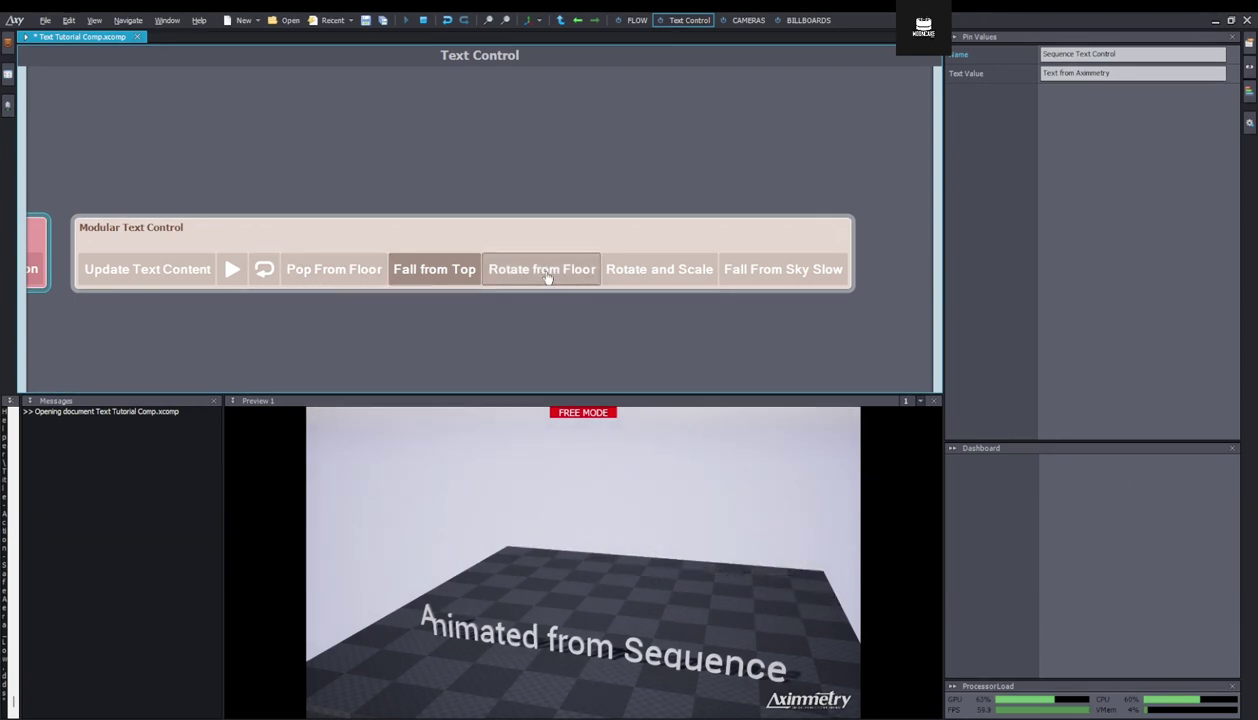
Animate the main text in with Rotate from Floor, reverse it out with Rotate and Scale, and choose the Fall From Sky Slow preset.
{"action": "left_click", "coordinate": [545, 274]}
{"action": "left_click", "coordinate": [245, 271]}
{"action": "left_click", "coordinate": [692, 272]}
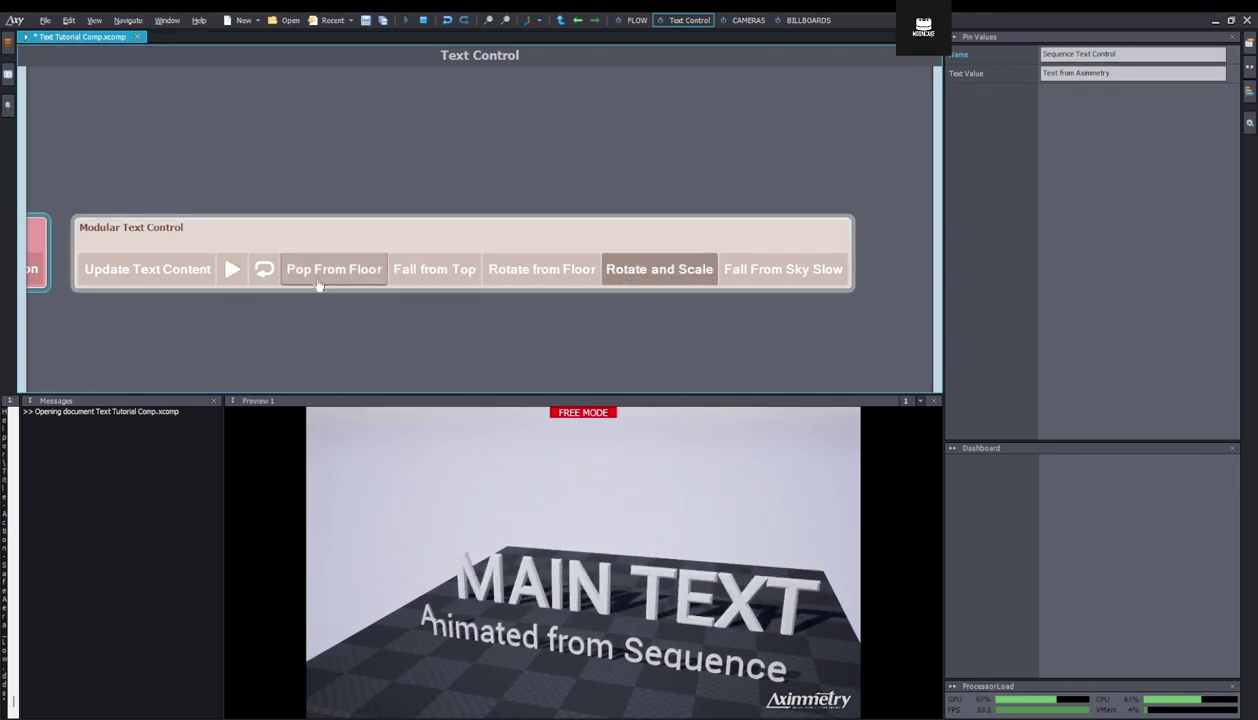
{"action": "left_click", "coordinate": [265, 271]}
{"action": "left_click", "coordinate": [797, 272]}
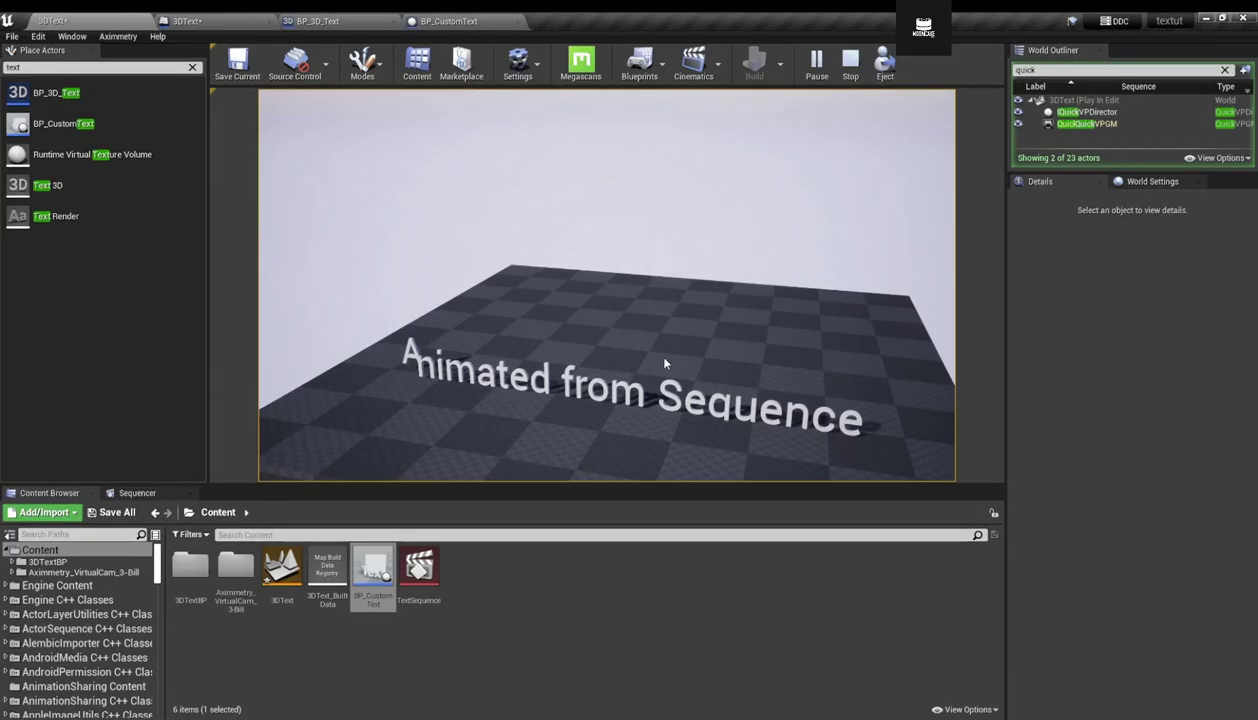
Stop the simulation in Unreal, and examine the level blueprint's Simple Text From Sequence comment and the adjacent modular text animation nodes.
{"action": "left_click", "coordinate": [852, 76]}
{"action": "left_click", "coordinate": [230, 20]}
{"action": "scroll", "coordinate": [441, 314], "scroll_direction": "down", "scroll_amount": 3}
{"action": "right_click_drag", "start_coordinate": [717, 430], "coordinate": [721, 470]}
{"action": "right_click_drag", "start_coordinate": [261, 415], "coordinate": [542, 418]}
{"action": "scroll", "coordinate": [542, 418], "scroll_direction": "down", "scroll_amount": 2}
{"action": "right_click_drag", "start_coordinate": [422, 459], "coordinate": [739, 483]}
{"action": "scroll", "coordinate": [691, 473], "scroll_direction": "up", "scroll_amount": 3}
{"action": "right_click_drag", "start_coordinate": [677, 432], "coordinate": [694, 562]}
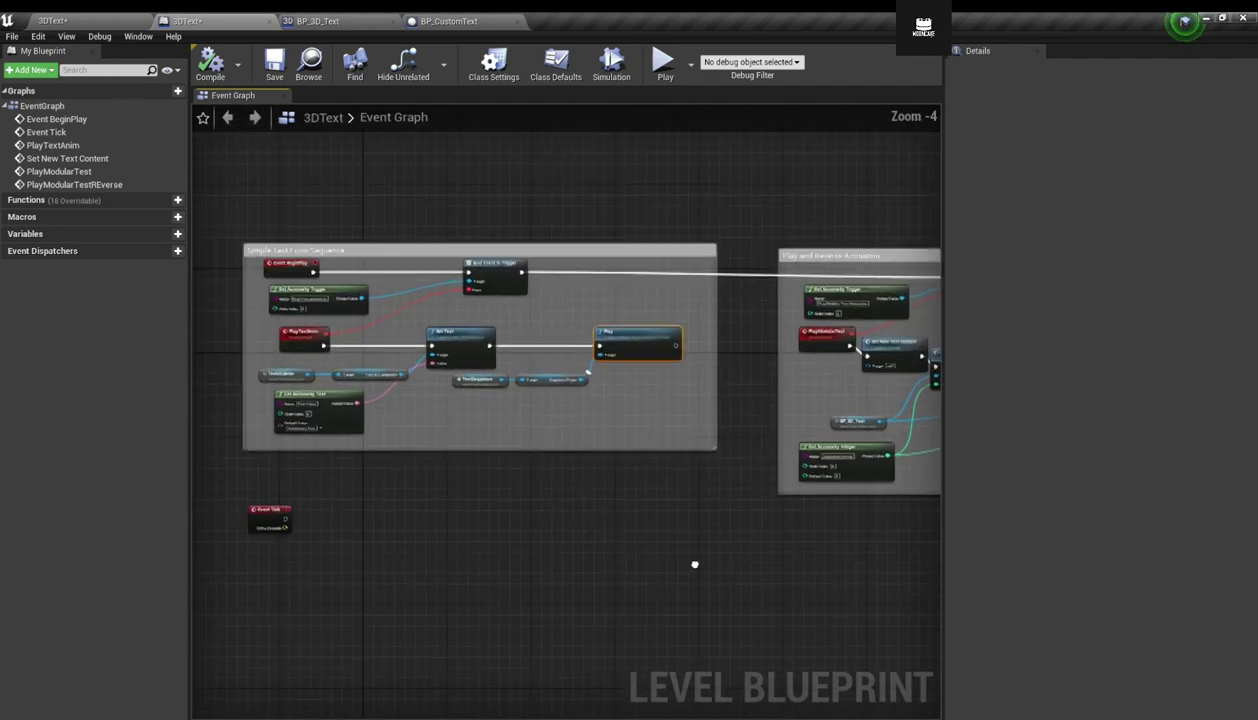
{"action": "right_click_drag", "start_coordinate": [581, 525], "coordinate": [792, 573]}
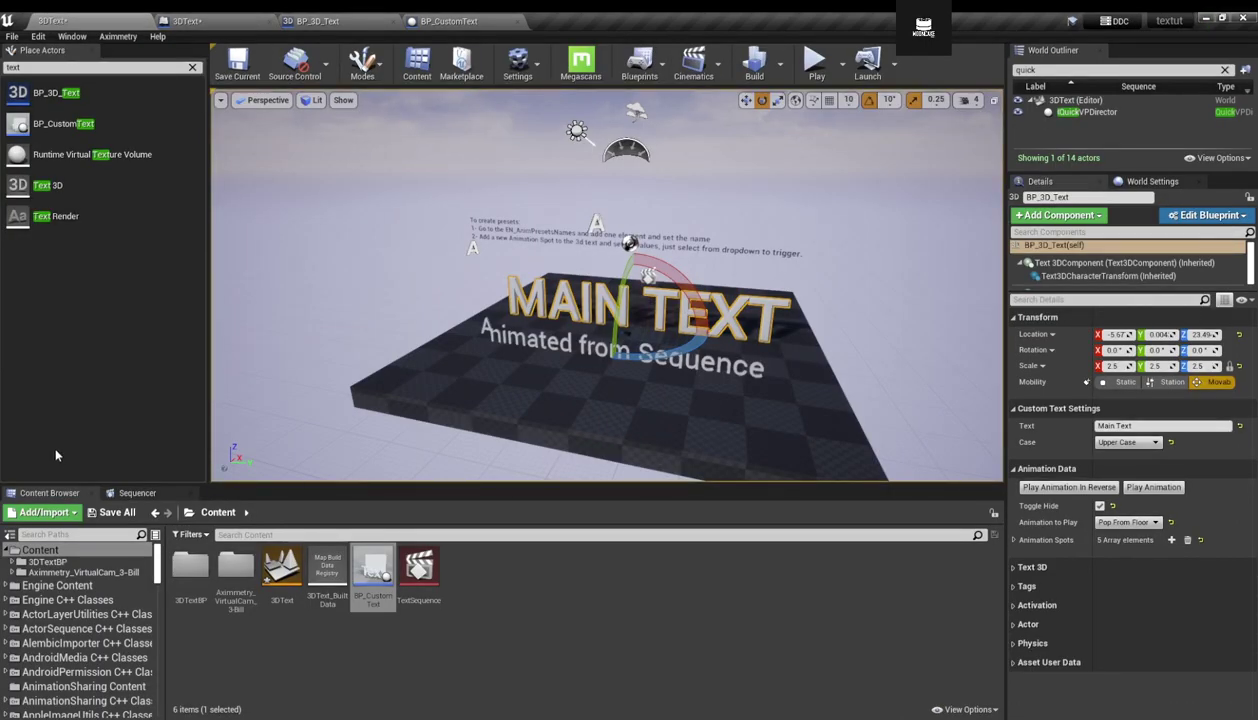